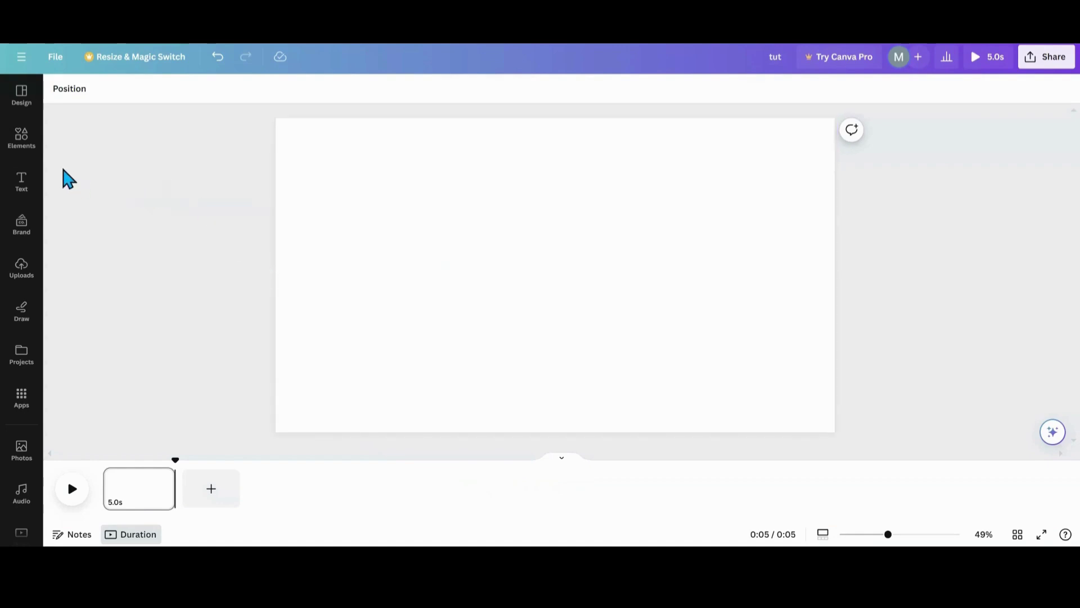
Step: Add the inverted triangle frame from the basic shape frames and place it near the upper middle of the page
click(22, 151)
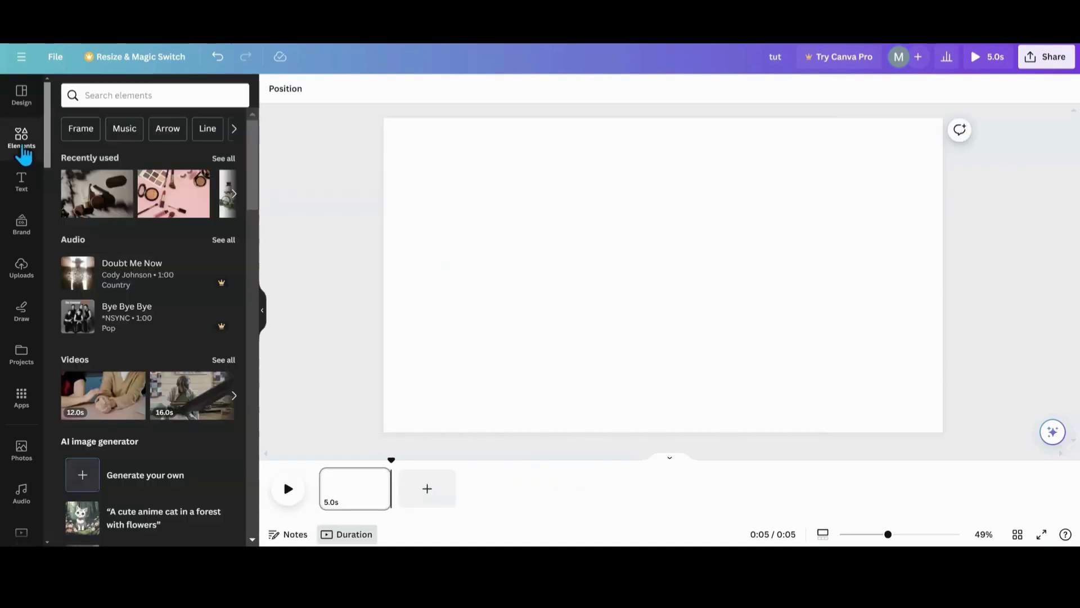
scroll(149, 247, down, 3)
scroll(149, 251, down, 10)
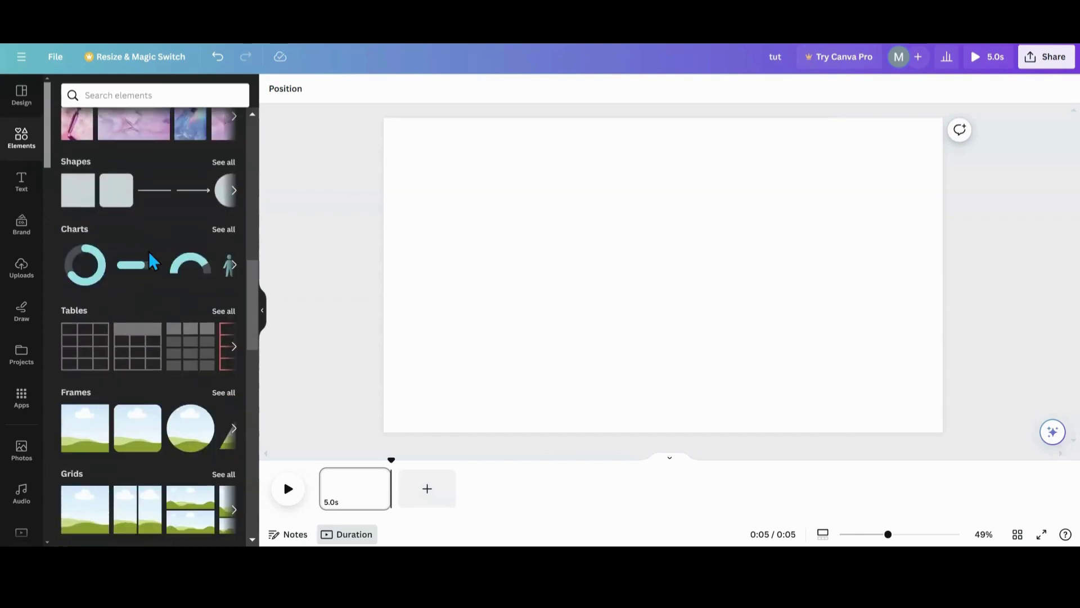
click(214, 256)
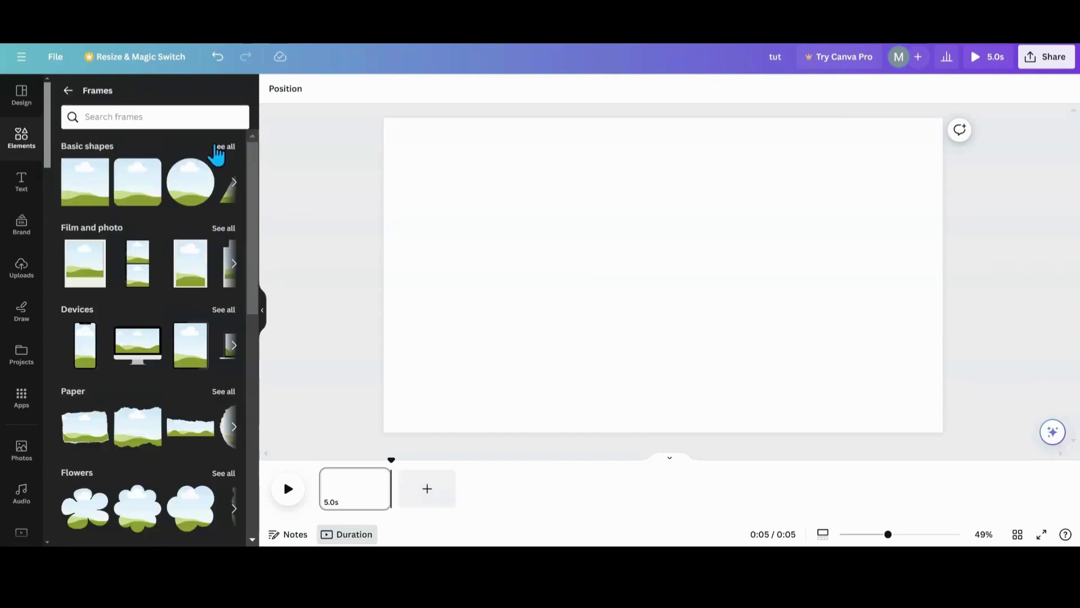
click(224, 146)
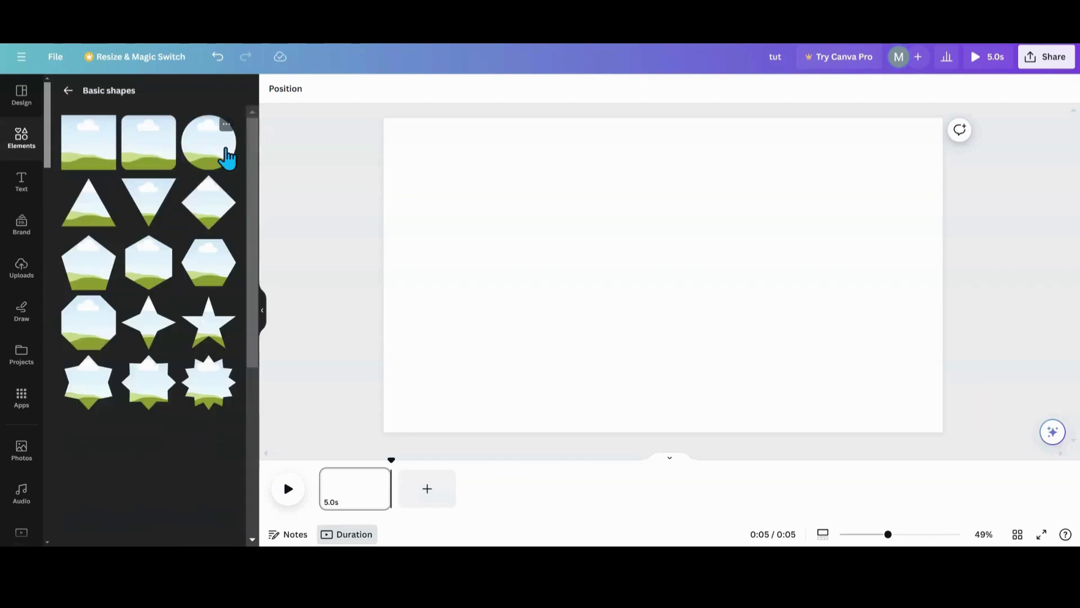
click(148, 209)
drag(608, 272, 626, 189)
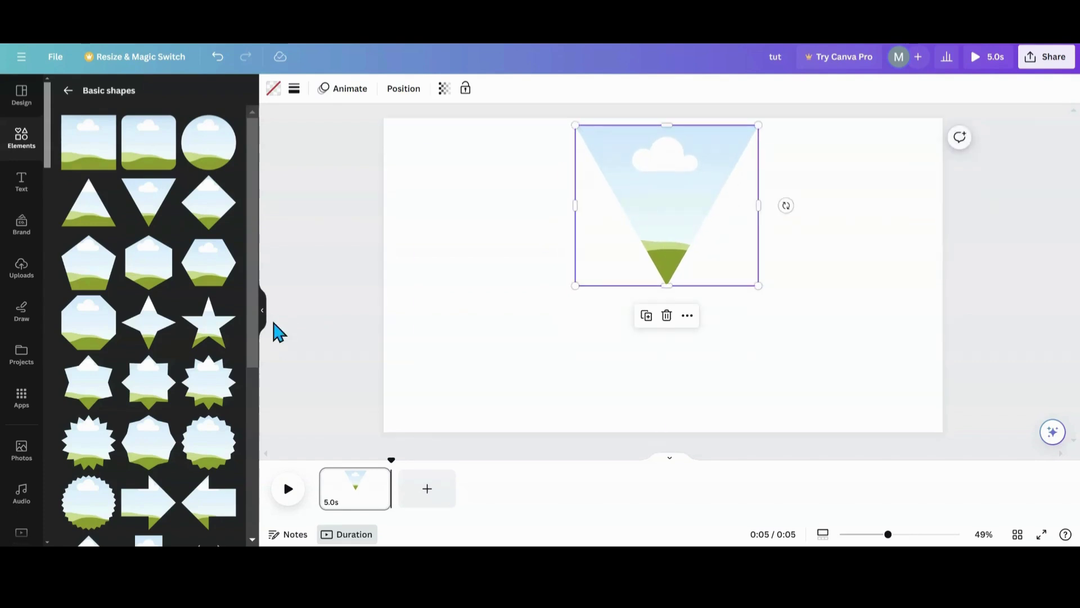
Step: Insert the uploaded screenshot of the width and height values and enlarge it across the lower half of the page
click(263, 311)
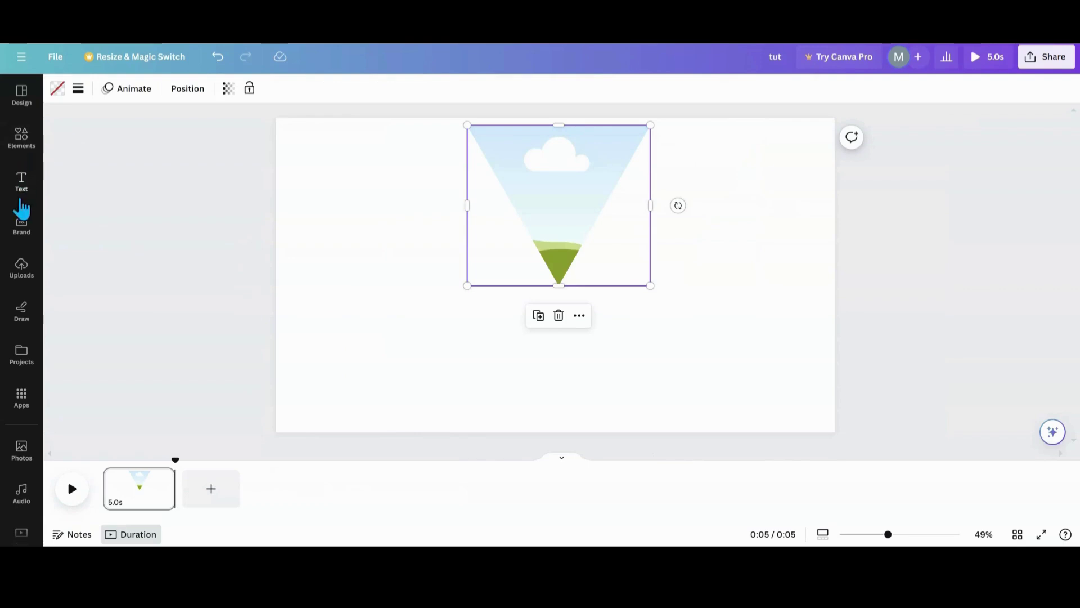
click(16, 271)
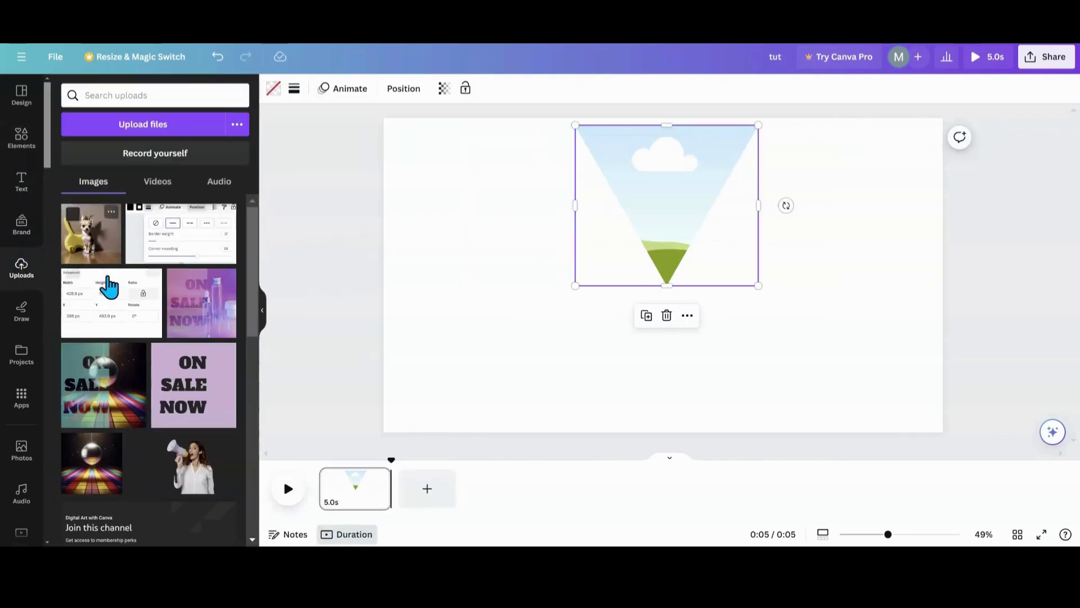
click(108, 316)
drag(585, 304, 494, 373)
drag(559, 434, 550, 350)
drag(577, 299, 574, 340)
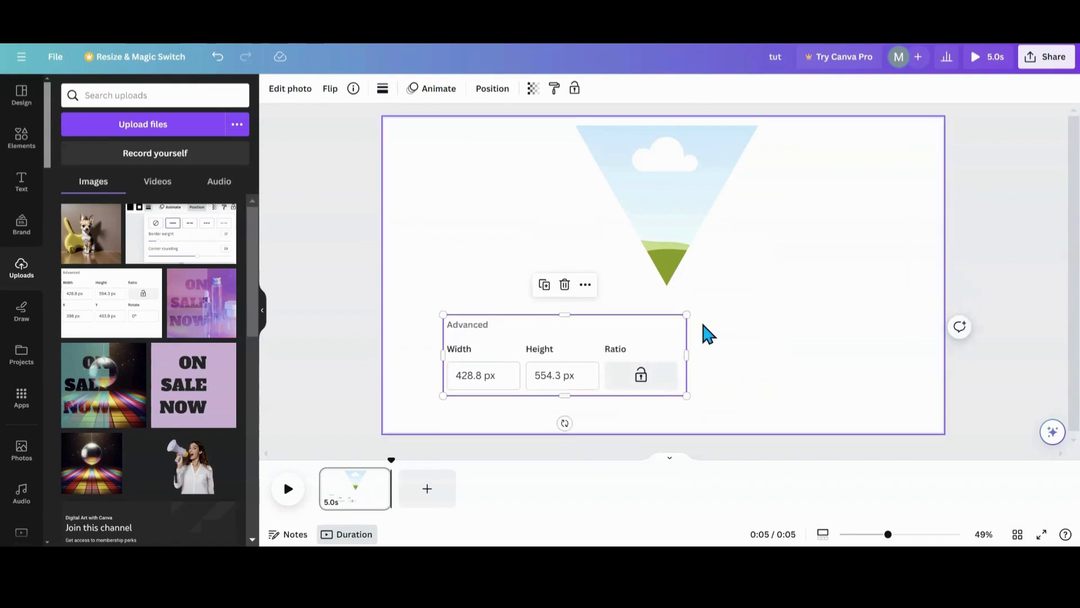
drag(687, 314, 877, 231)
click(262, 311)
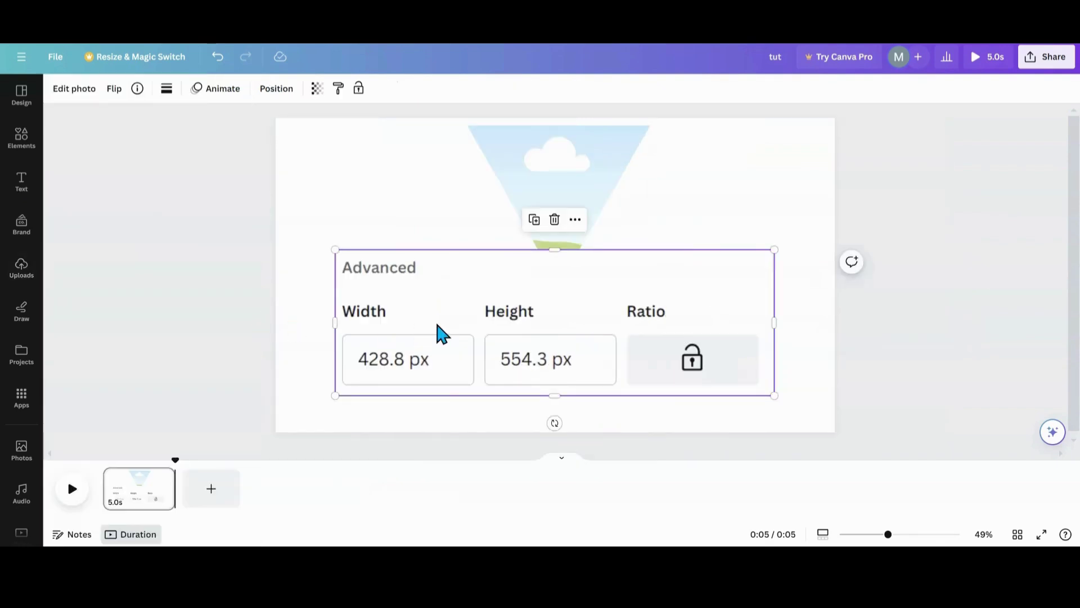
Step: Set the triangle frame's width to 428.8 px and its height to 554.3 px
click(521, 186)
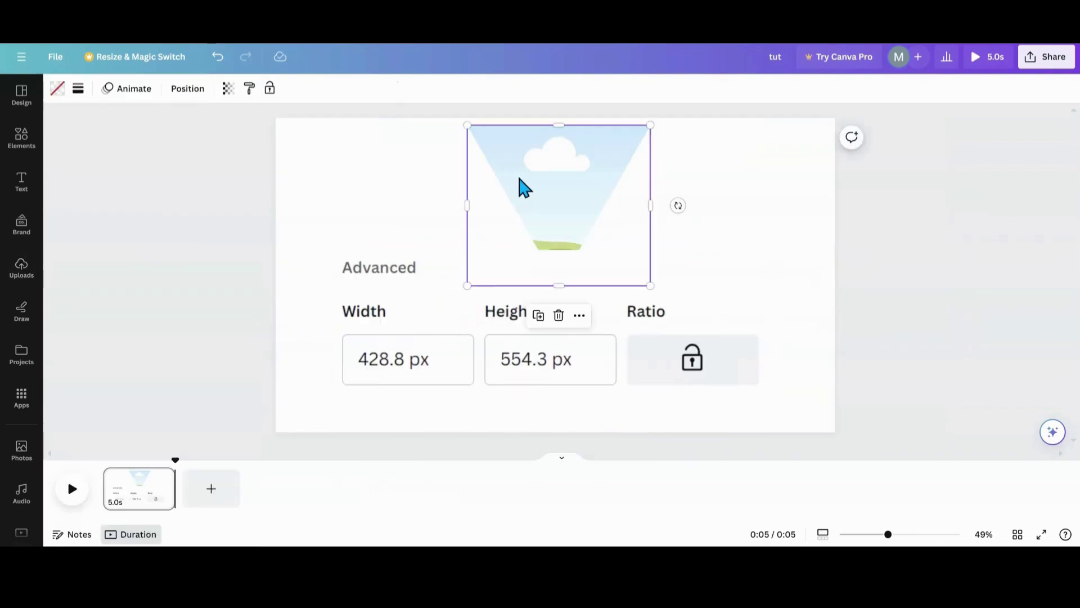
click(186, 90)
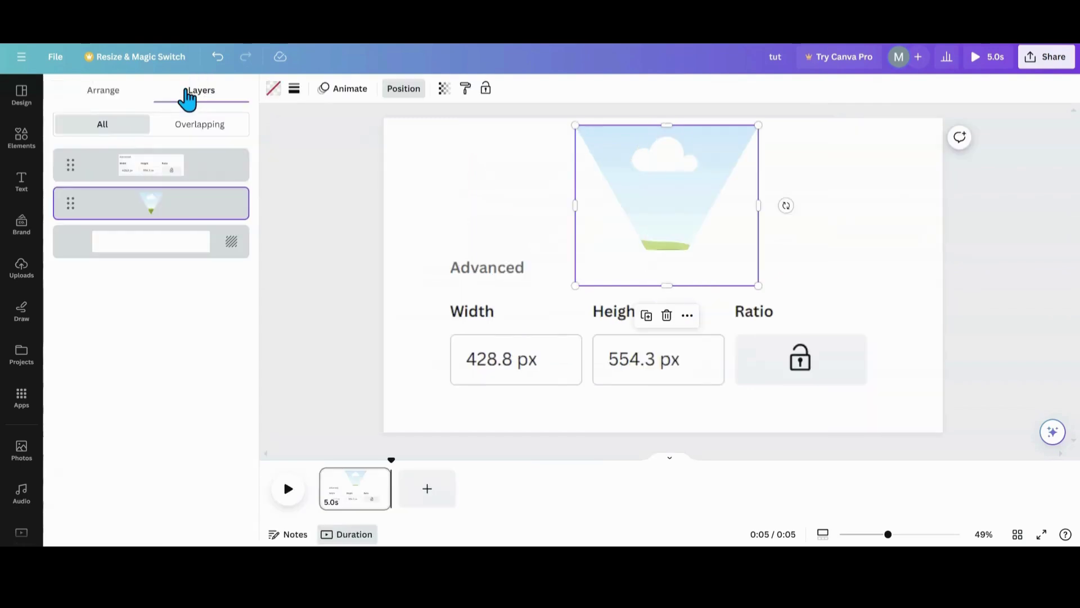
click(107, 93)
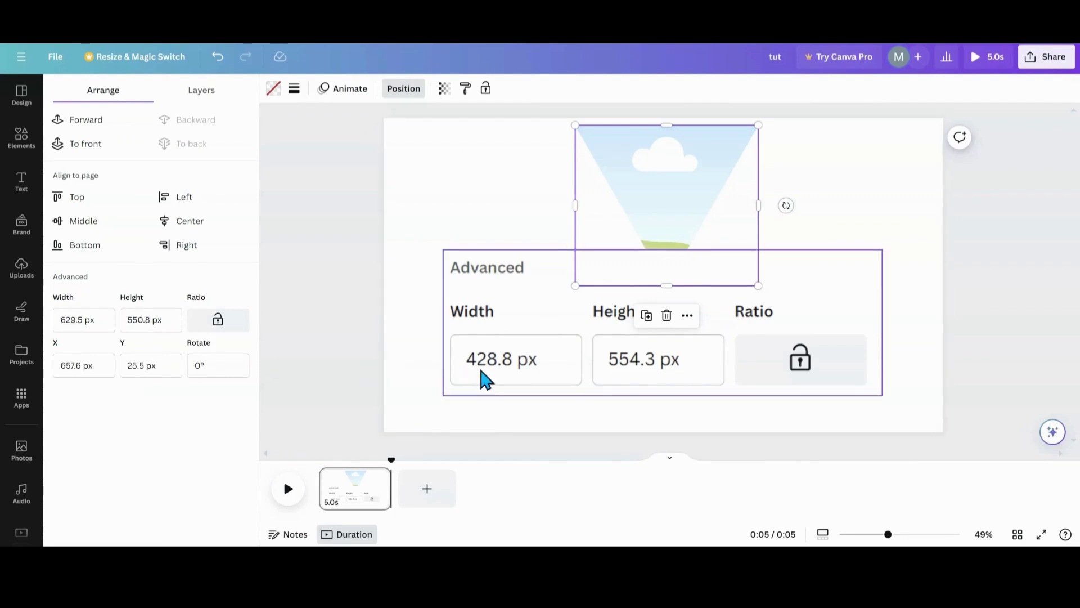
drag(104, 321, 56, 320)
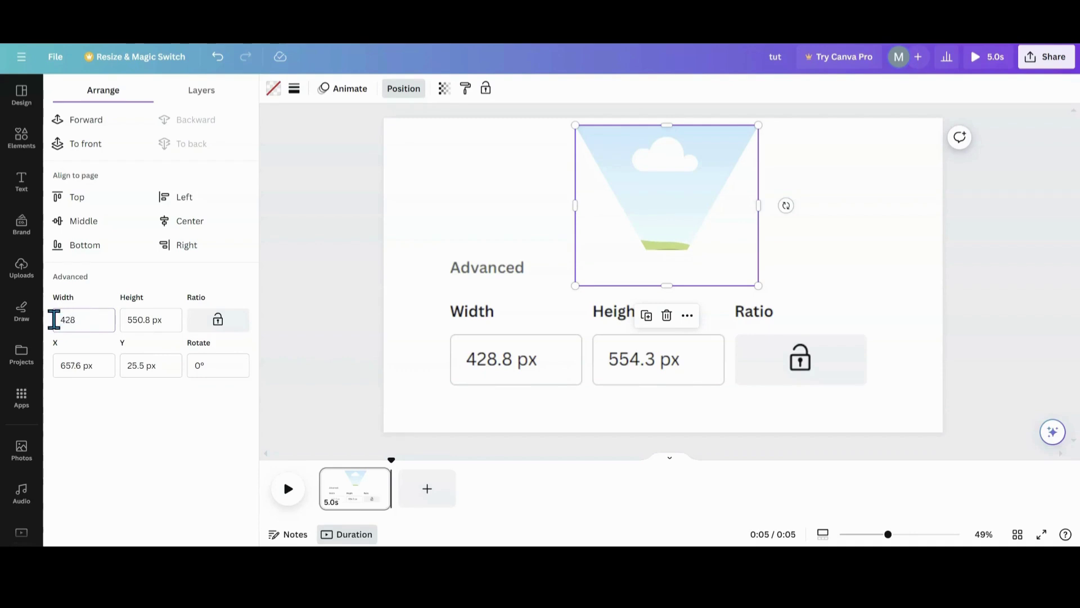
text(428.8)
key(Return)
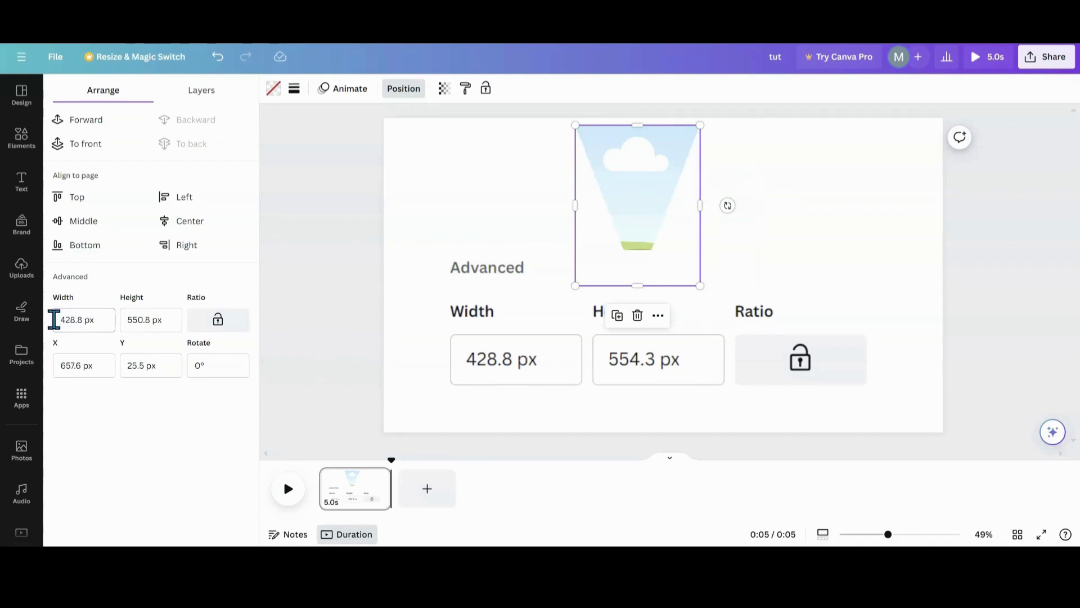
drag(174, 316, 121, 336)
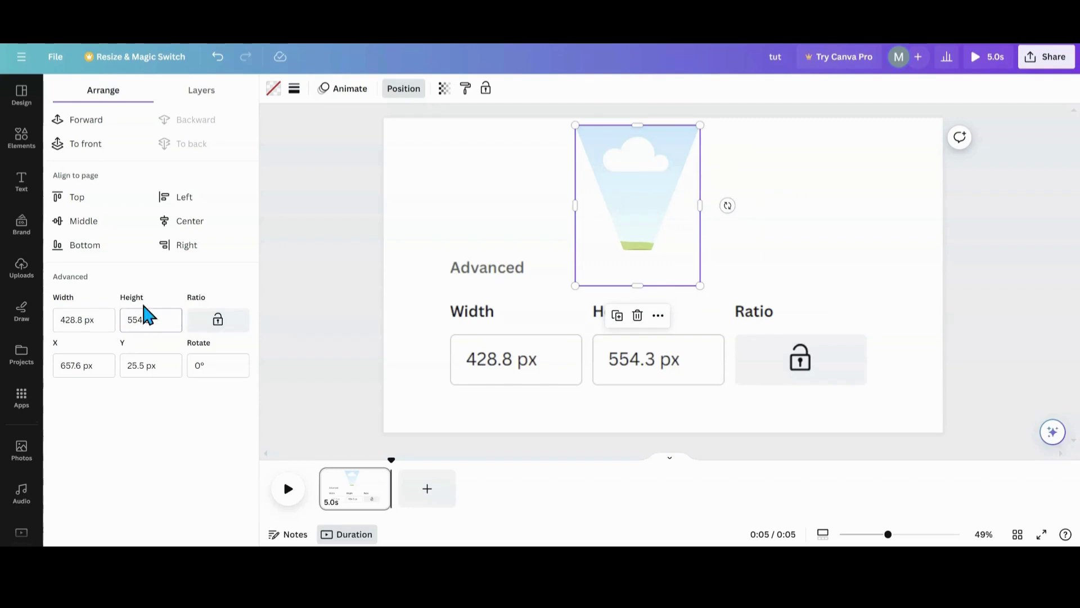
key(Return)
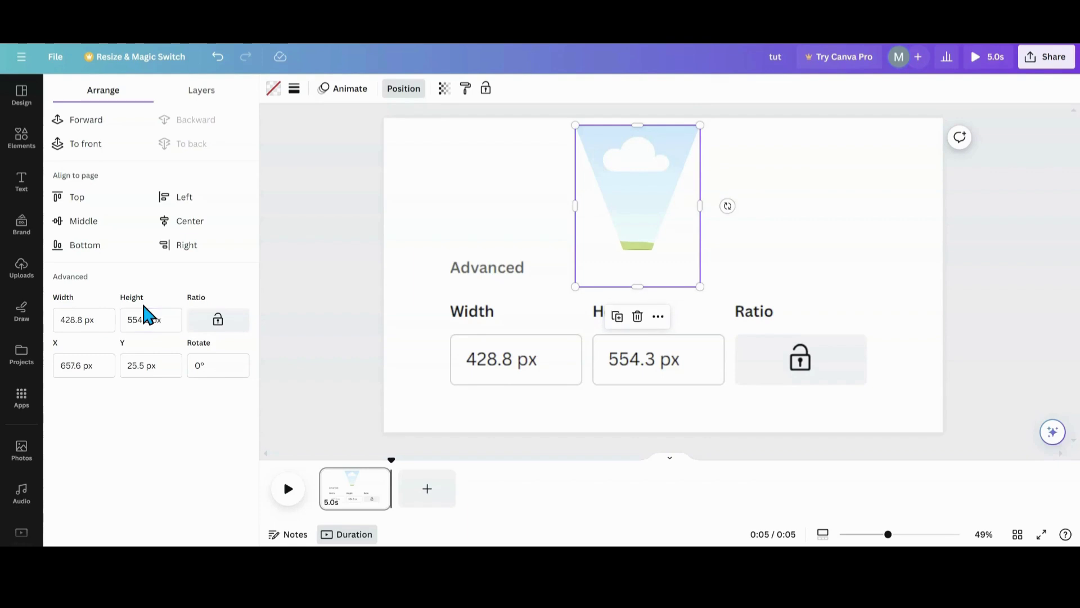
Step: Replace the size reference image with the uploaded border settings screenshot, enlarged over the lower part of the page
drag(560, 341, 551, 382)
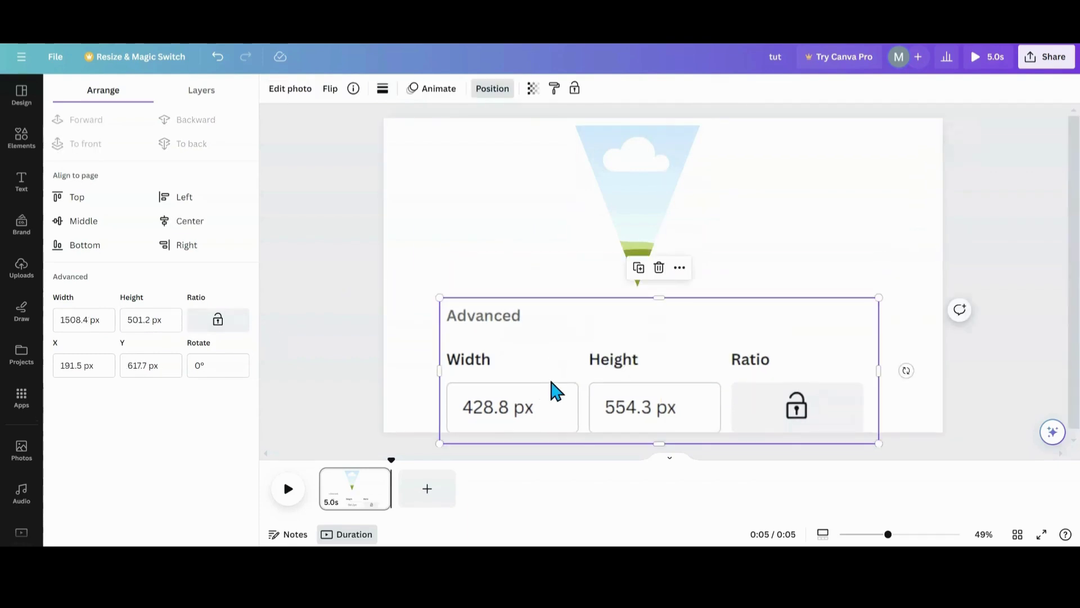
click(659, 268)
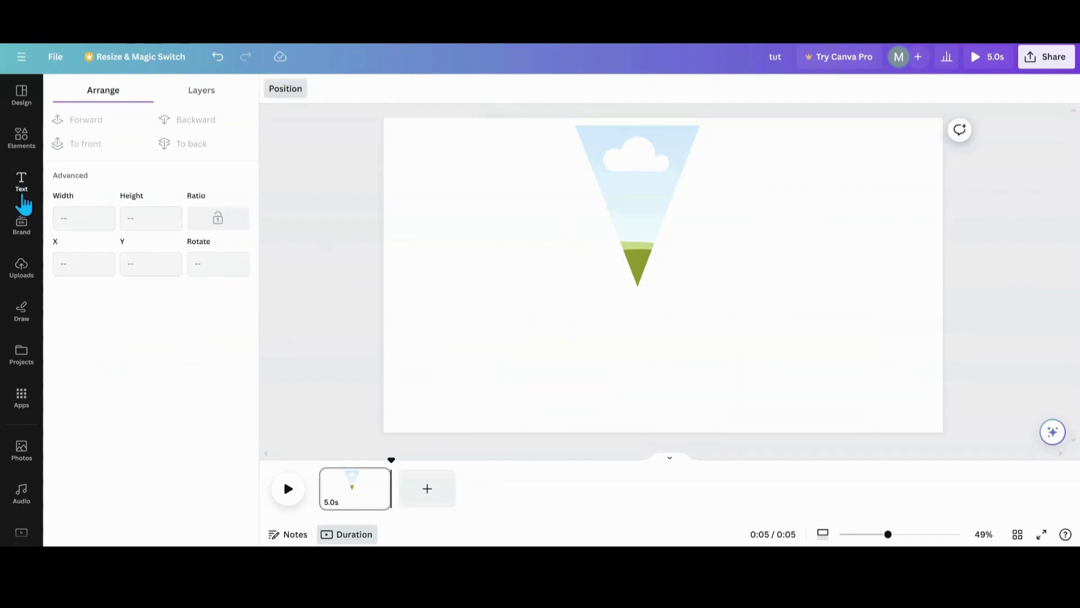
click(23, 269)
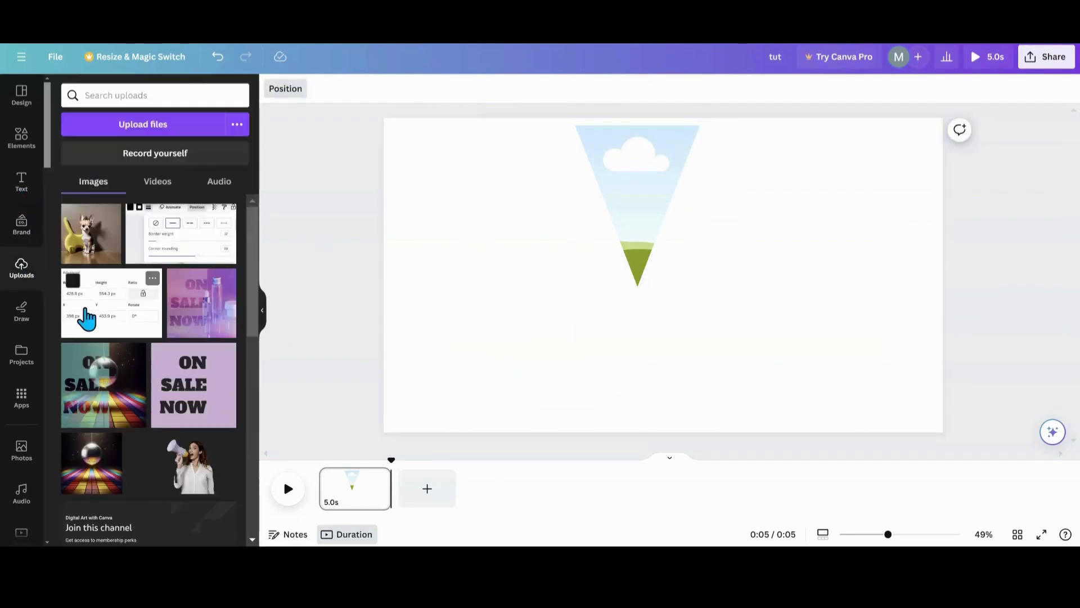
click(164, 234)
drag(603, 275, 579, 331)
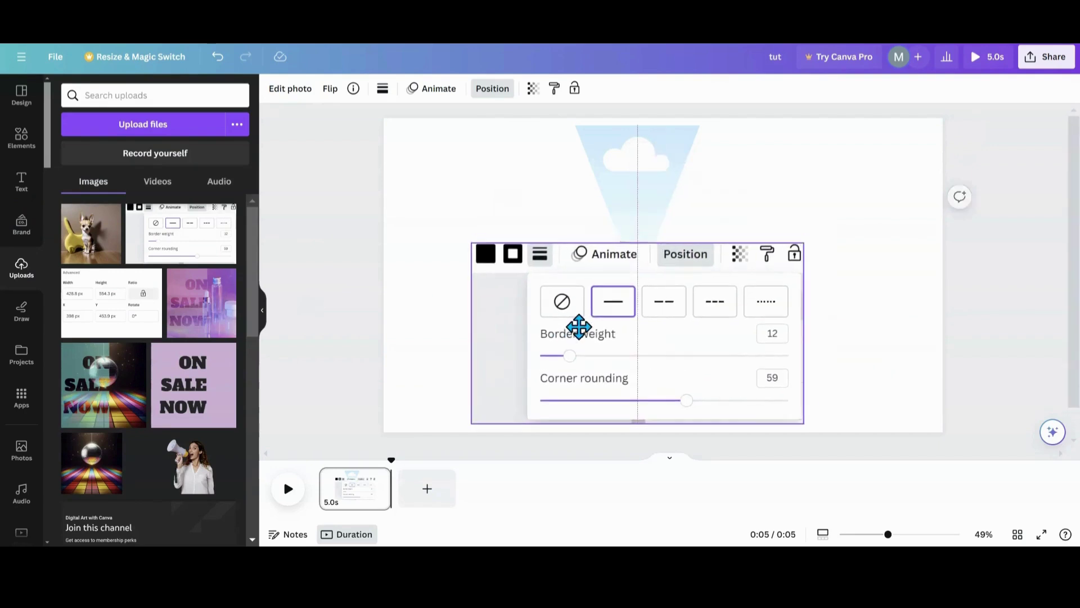
drag(804, 244, 849, 217)
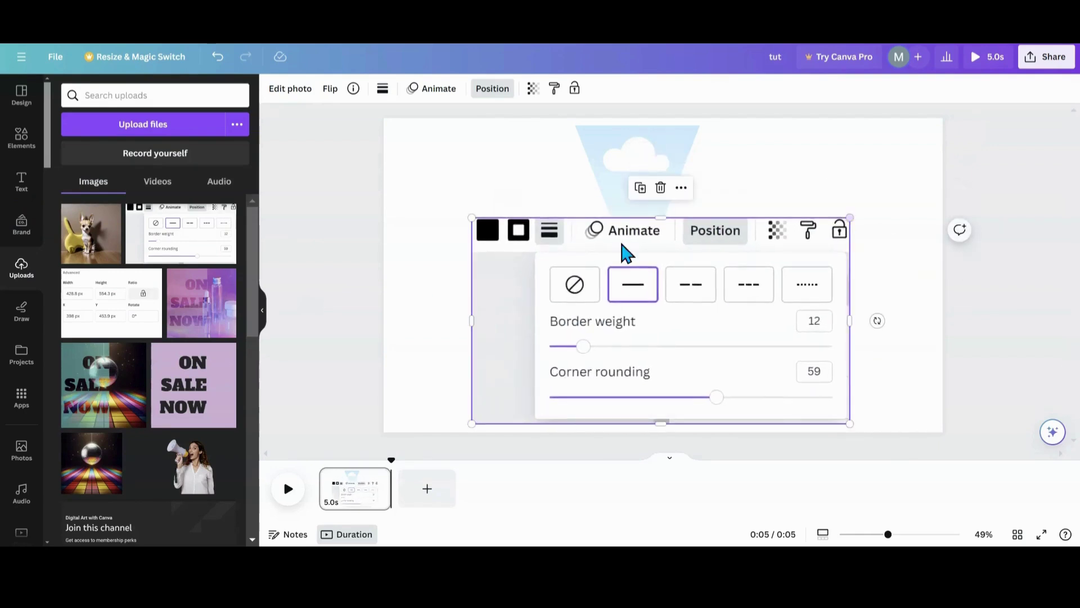
drag(517, 286, 513, 295)
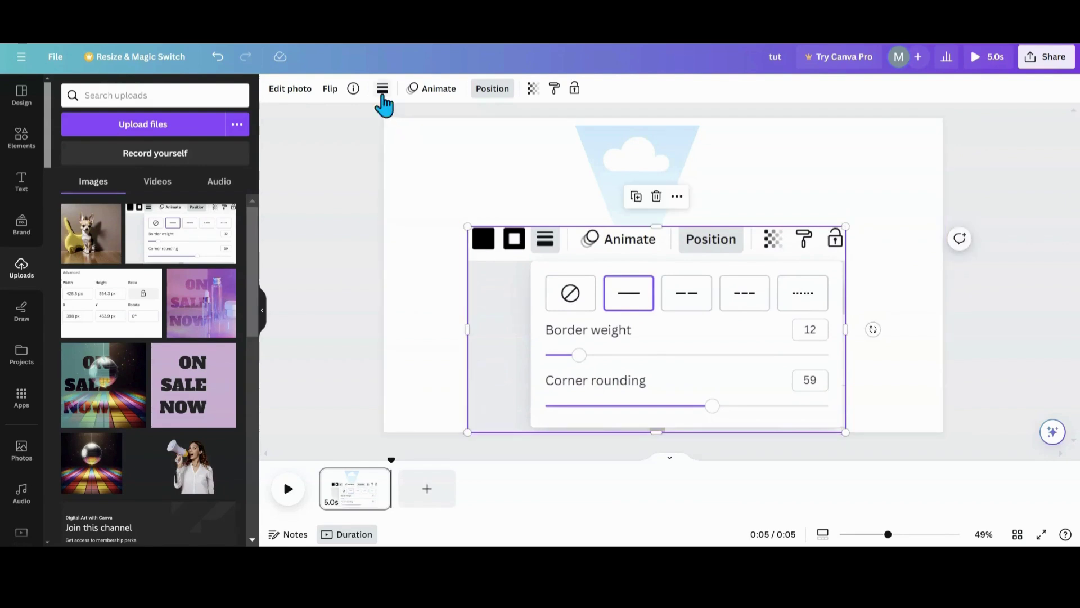
click(382, 90)
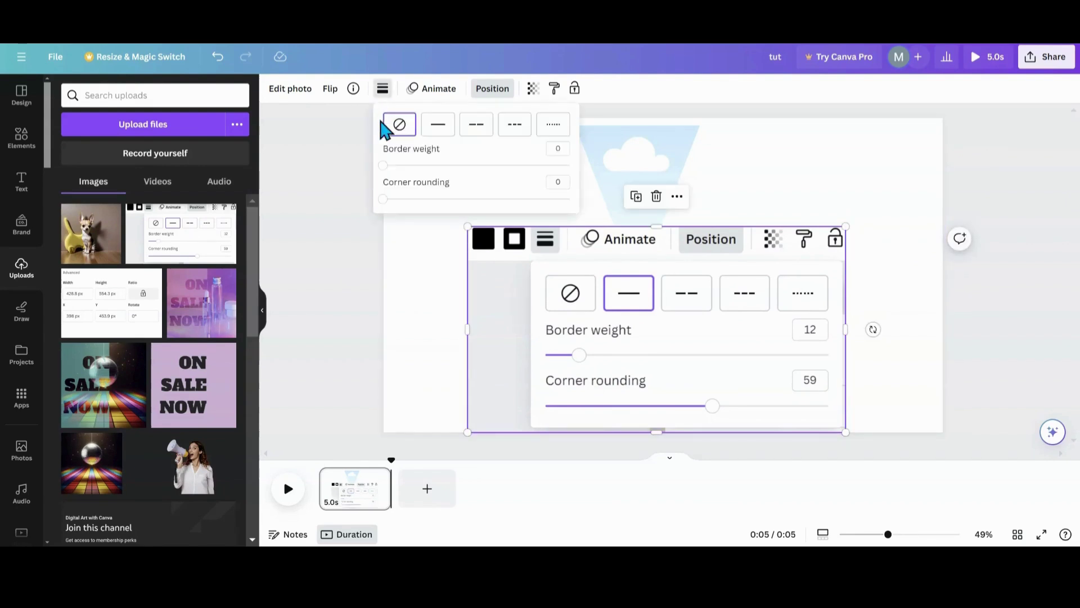
click(555, 148)
text(12)
key(Return)
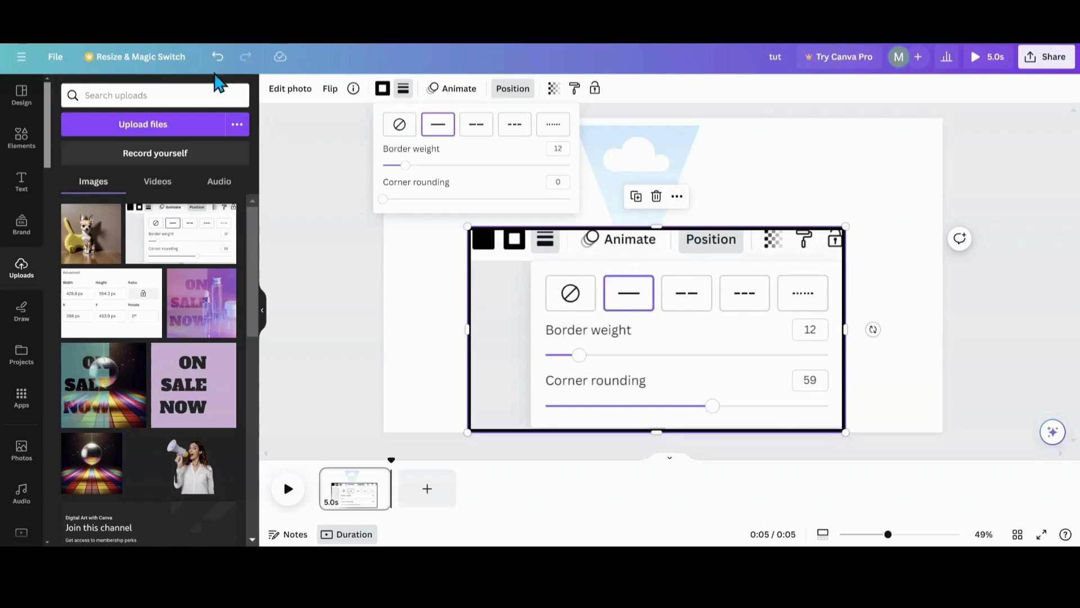
click(217, 56)
Step: Give the triangle frame a solid border with weight 12 and corner rounding 59
click(606, 165)
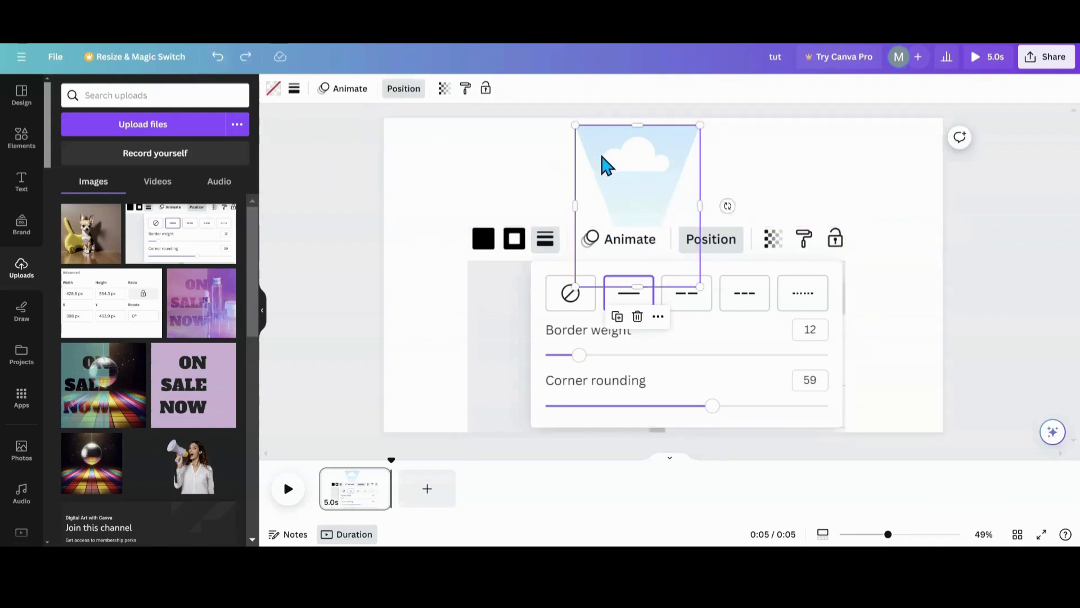
click(294, 89)
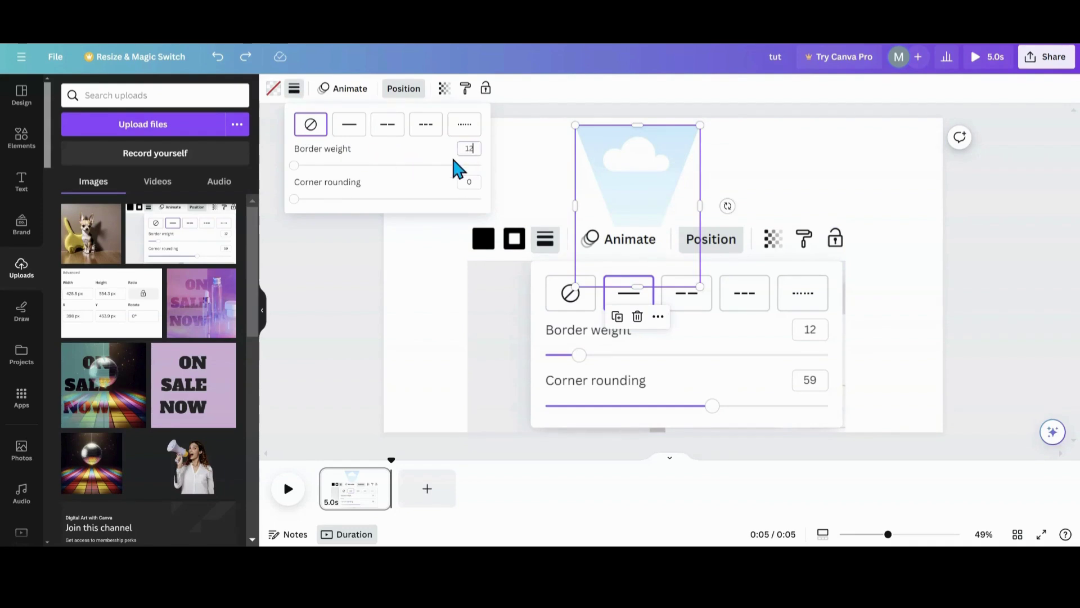
text(12)
key(Return)
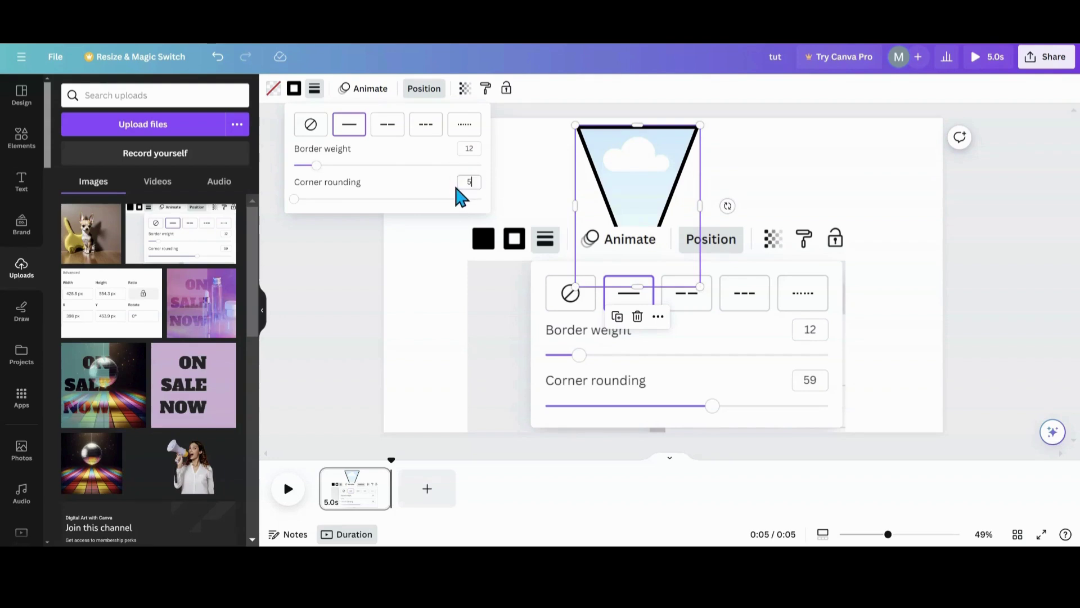
text(59)
key(Return)
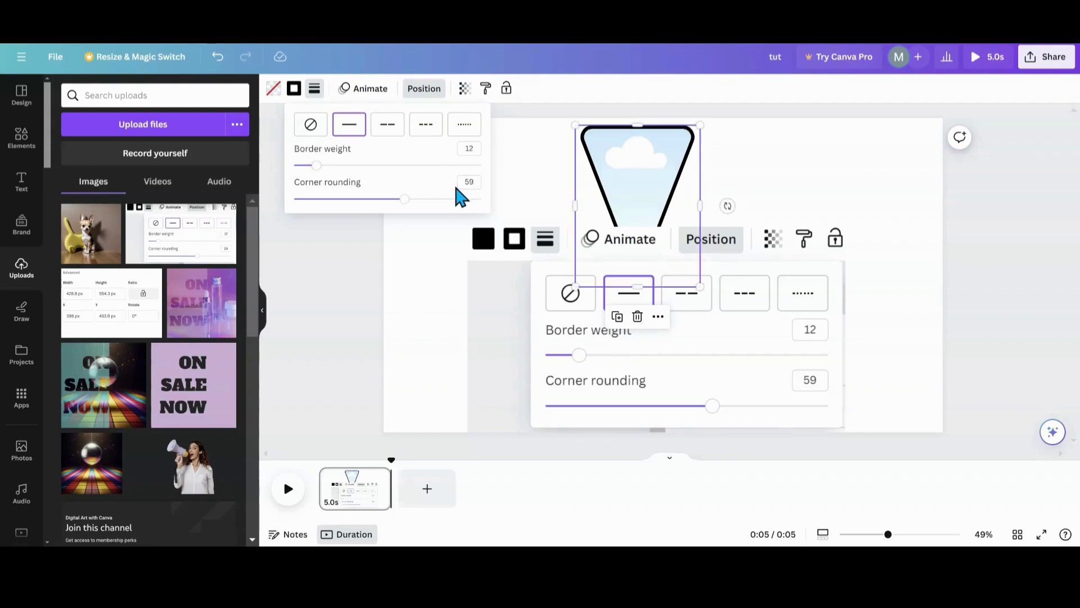
Step: Move the border settings reference image off the page and shift the triangle frame slightly down
click(544, 318)
drag(543, 318, 270, 349)
drag(466, 340, 168, 315)
click(511, 313)
drag(647, 181, 647, 191)
click(525, 251)
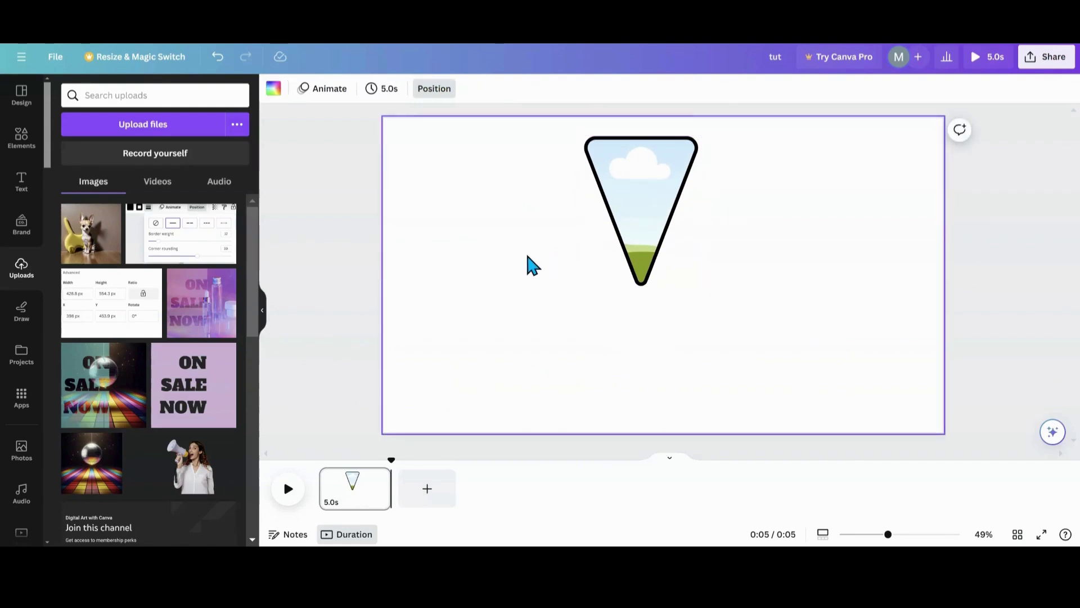
Step: Duplicate the triangle frame, tilt the copy clockwise and place it to the right of the original
click(646, 200)
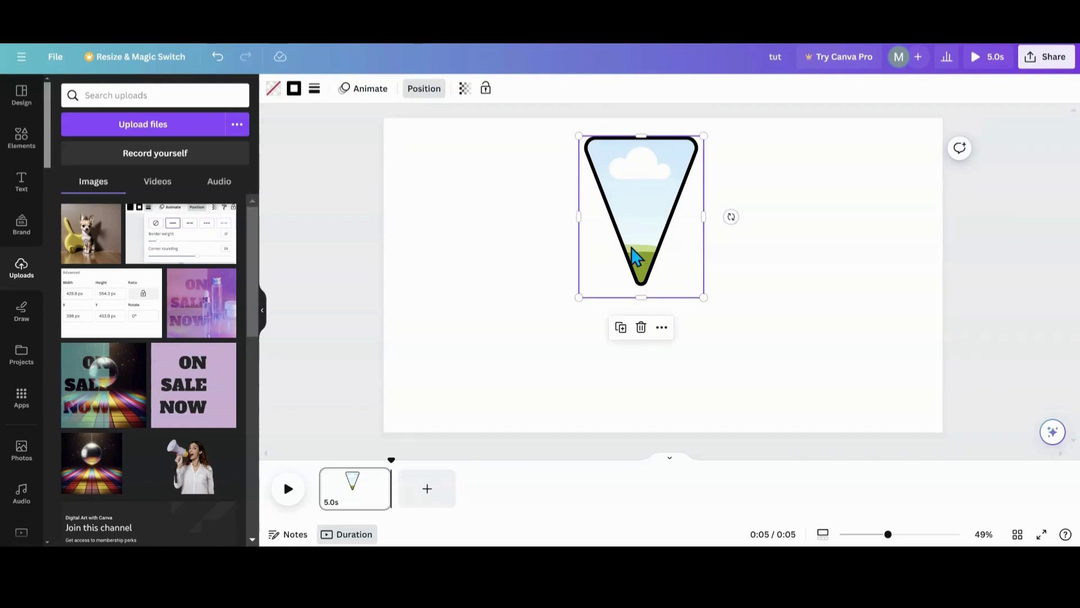
click(621, 330)
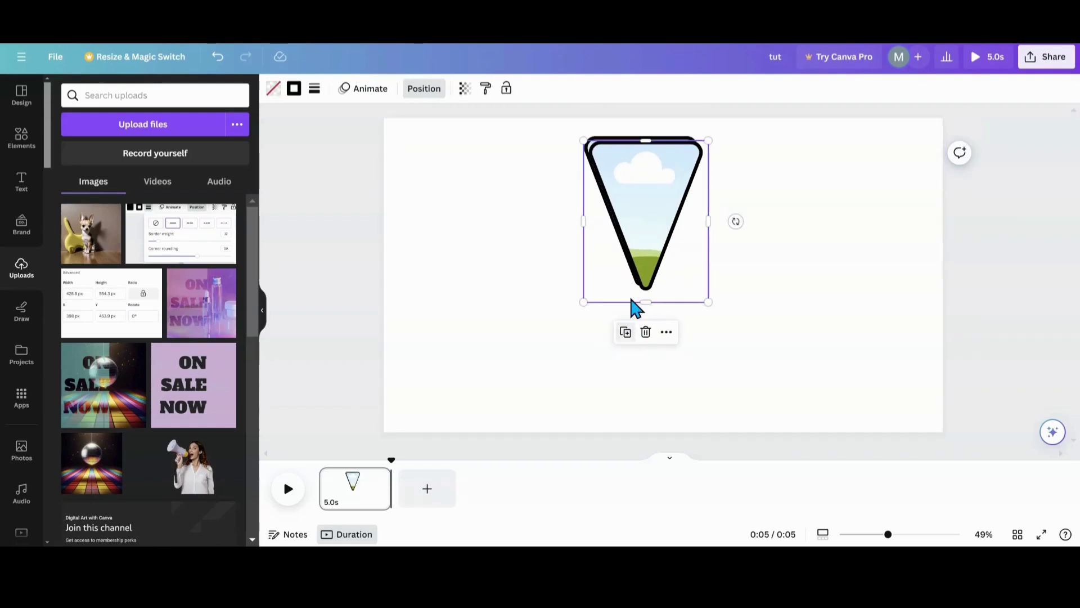
drag(773, 227, 758, 282)
drag(704, 230, 738, 230)
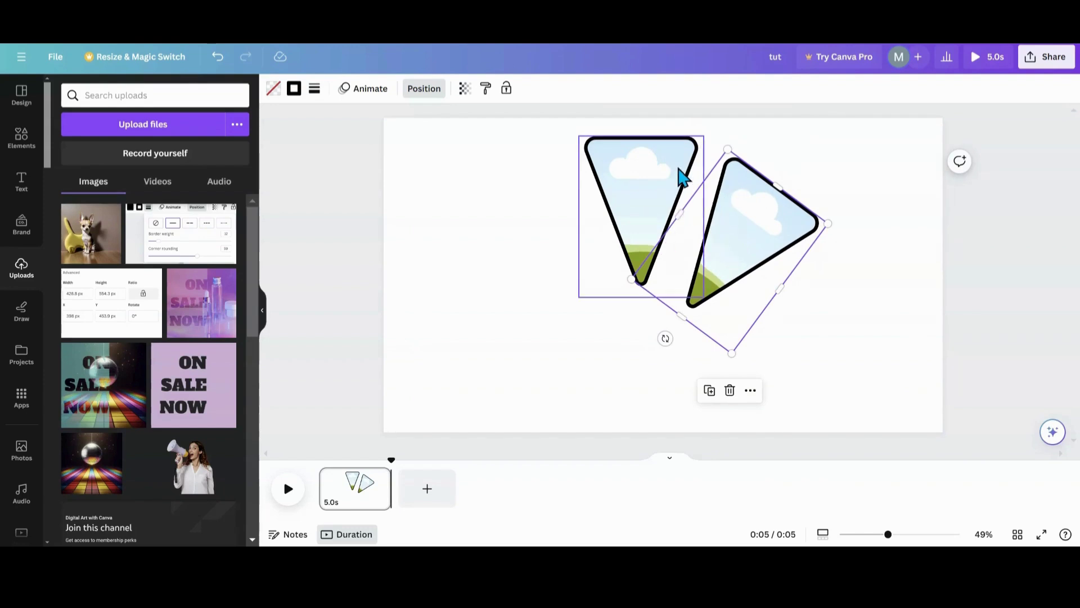
Step: Fine-tune the copy's rotation and position so its left edge lies along the original triangle's right edge and their lower tips meet
drag(724, 235, 705, 237)
drag(643, 329, 632, 322)
drag(724, 235, 715, 227)
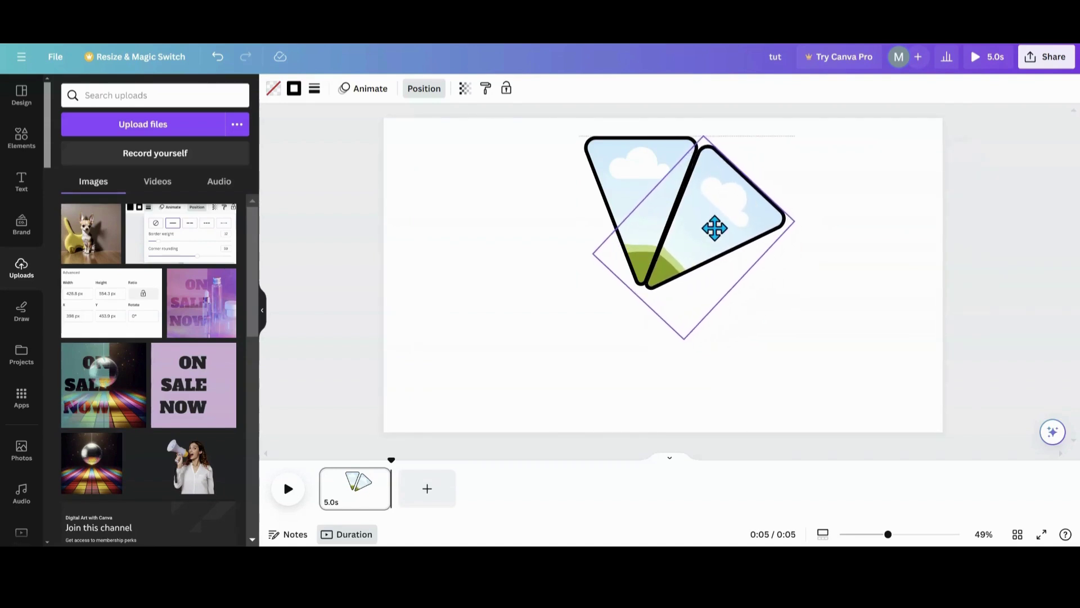
drag(715, 228, 711, 224)
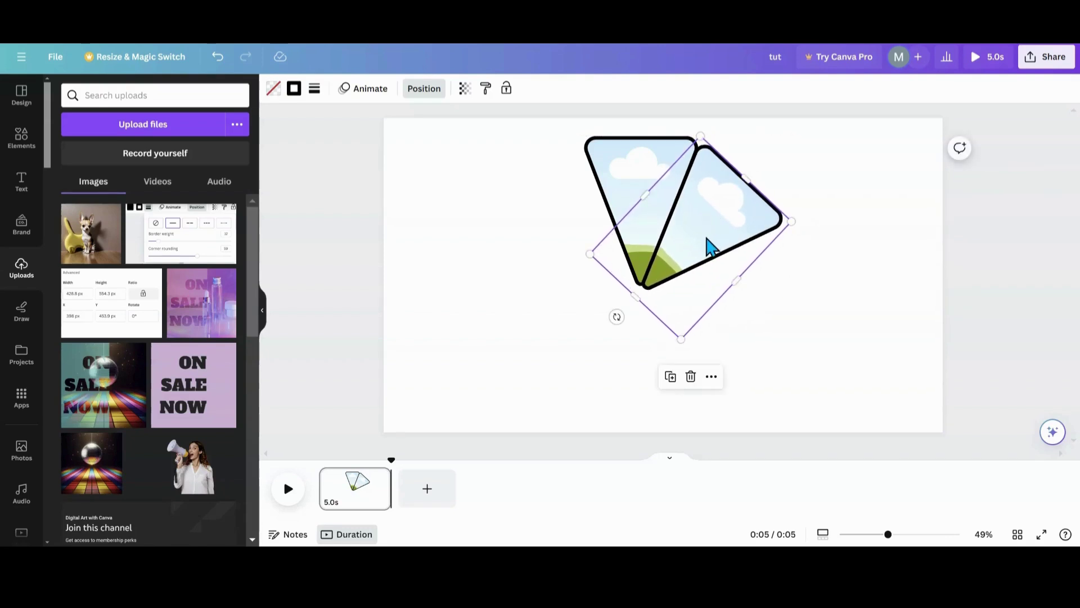
Step: Group the two triangle frames into one object
click(545, 204)
drag(541, 193, 665, 251)
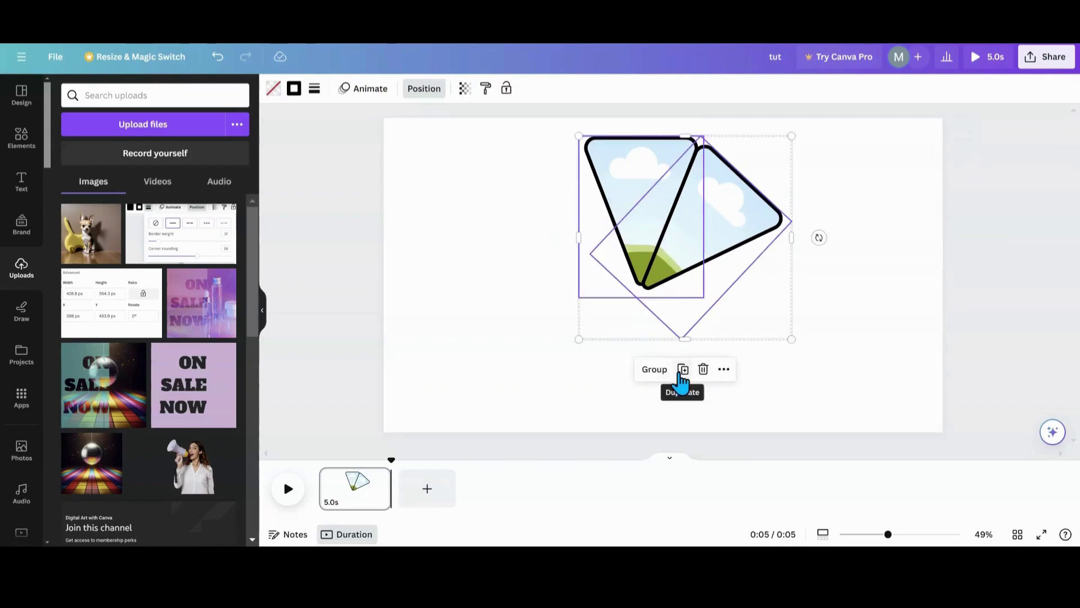
click(663, 372)
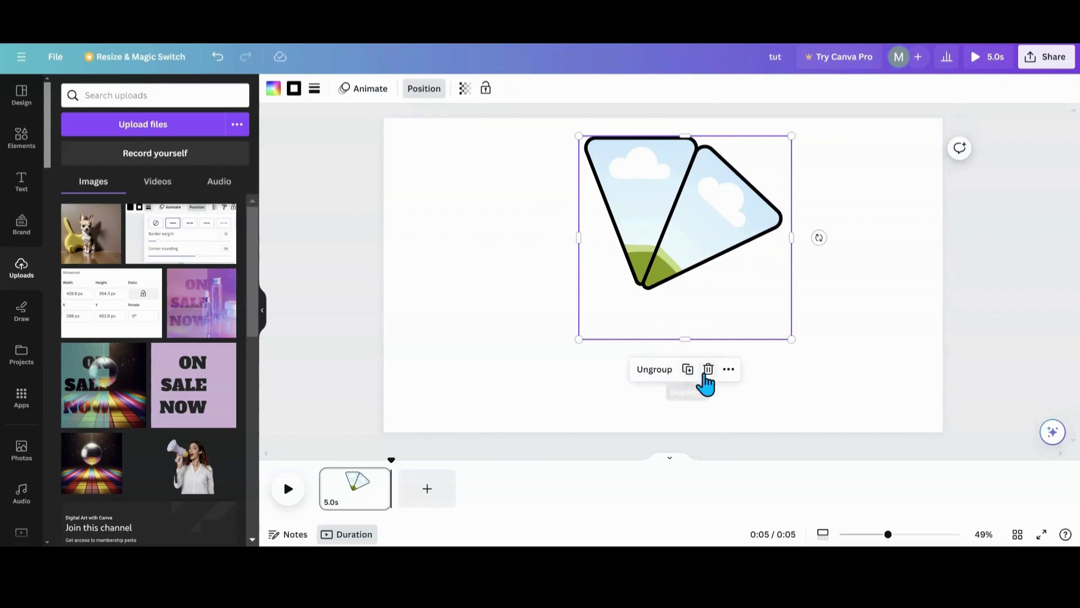
Step: Duplicate the two-triangle group, rotate the copy clockwise and place it below the original pair
click(687, 370)
drag(725, 291, 730, 298)
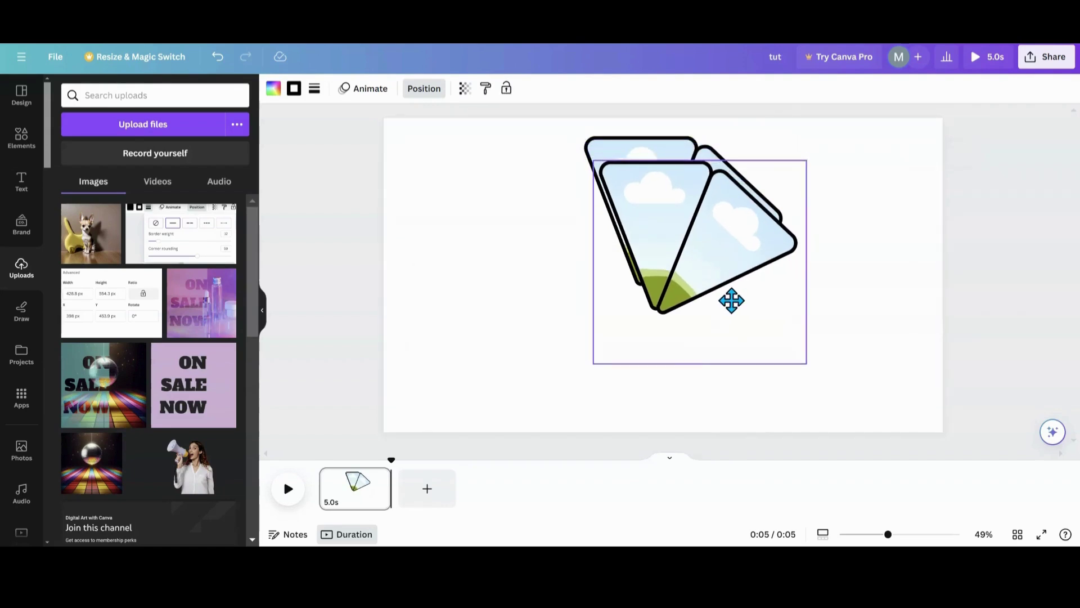
drag(706, 390, 578, 305)
drag(726, 252, 731, 317)
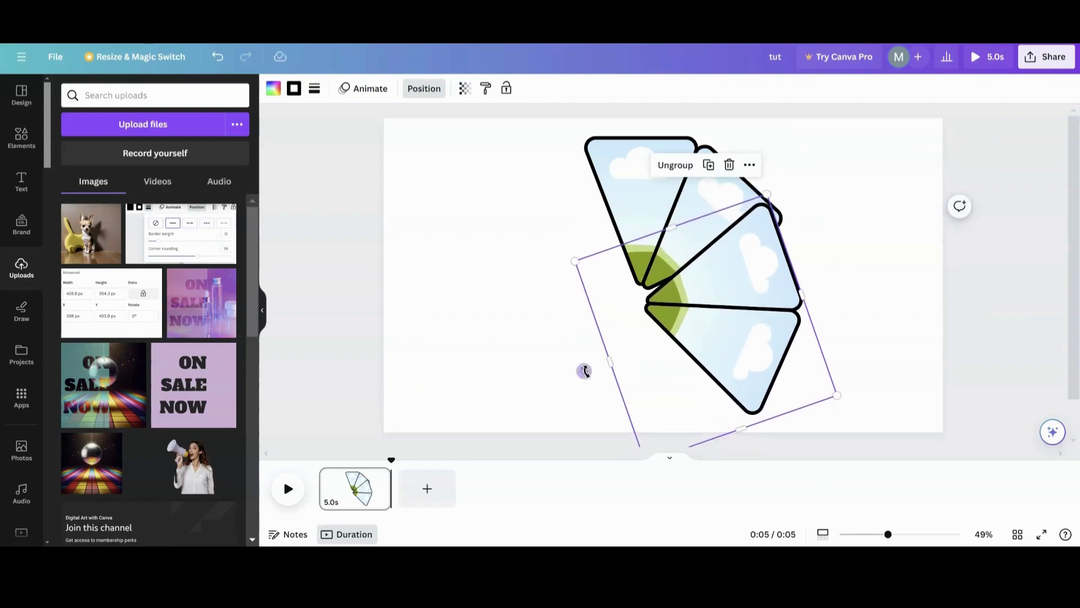
Step: Fine-tune the copied pair's rotation and position so its upper edge meets the original pair and all tips share one centre point
drag(584, 370, 562, 335)
drag(715, 295, 706, 294)
drag(566, 337, 567, 333)
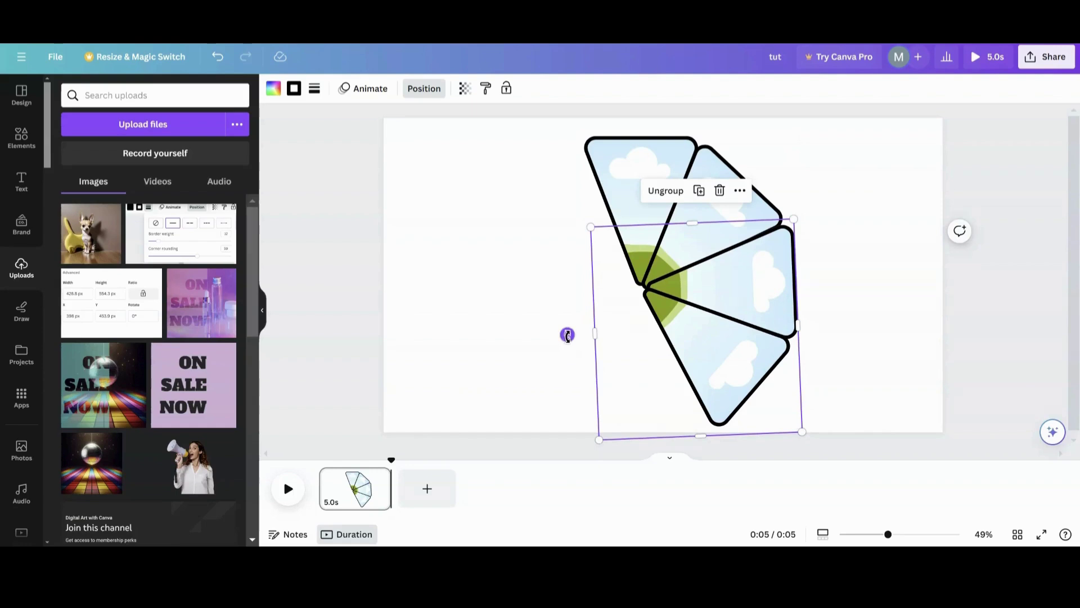
drag(695, 326, 689, 317)
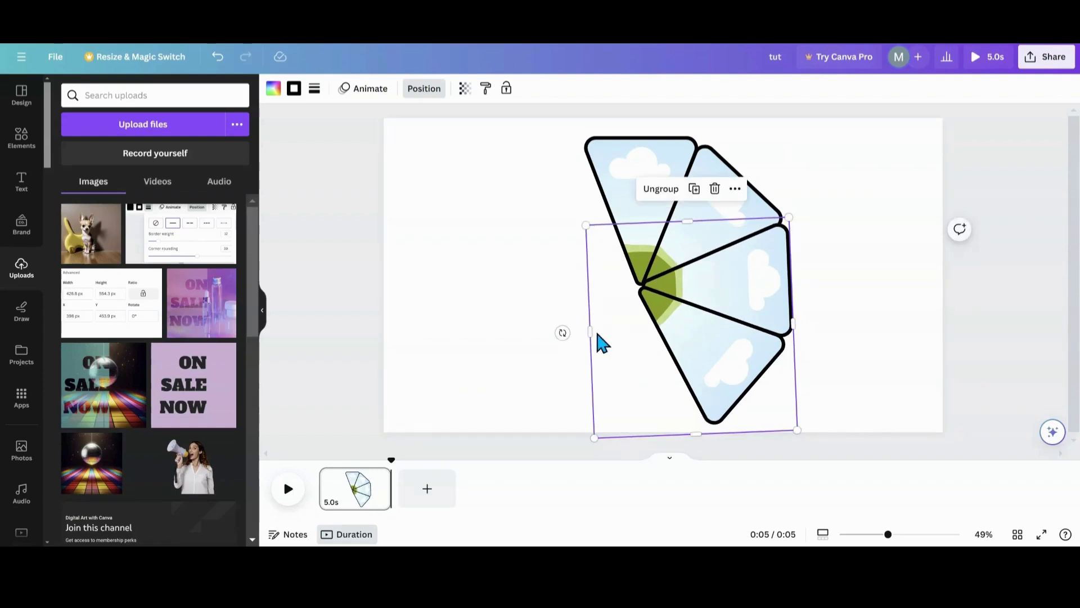
drag(562, 332, 558, 327)
drag(716, 316, 714, 308)
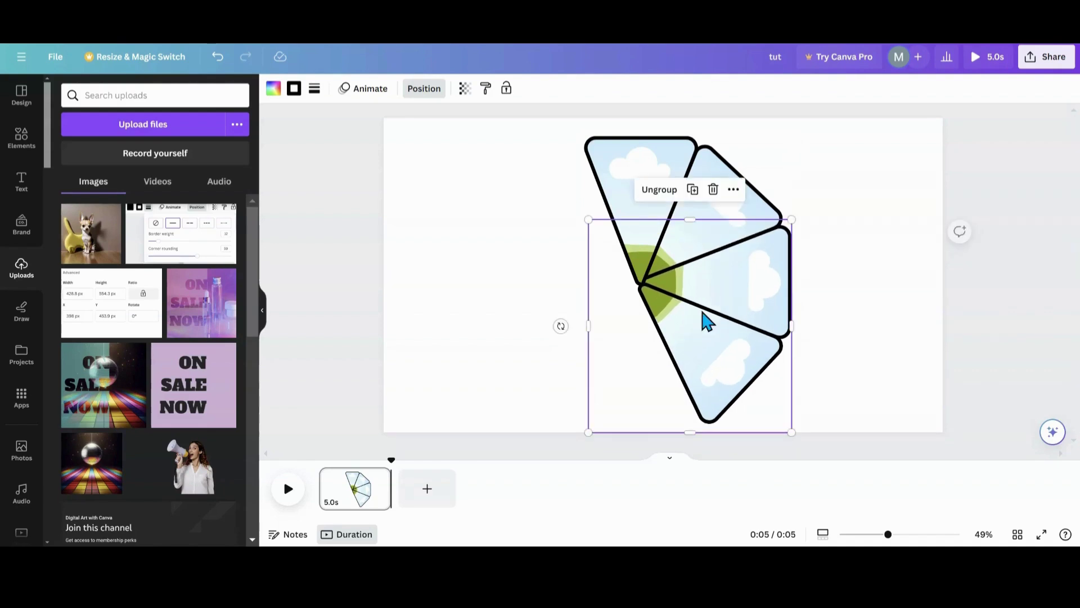
Step: Group the two triangle pairs into a single half-wheel of four frames
click(515, 274)
drag(529, 144, 768, 334)
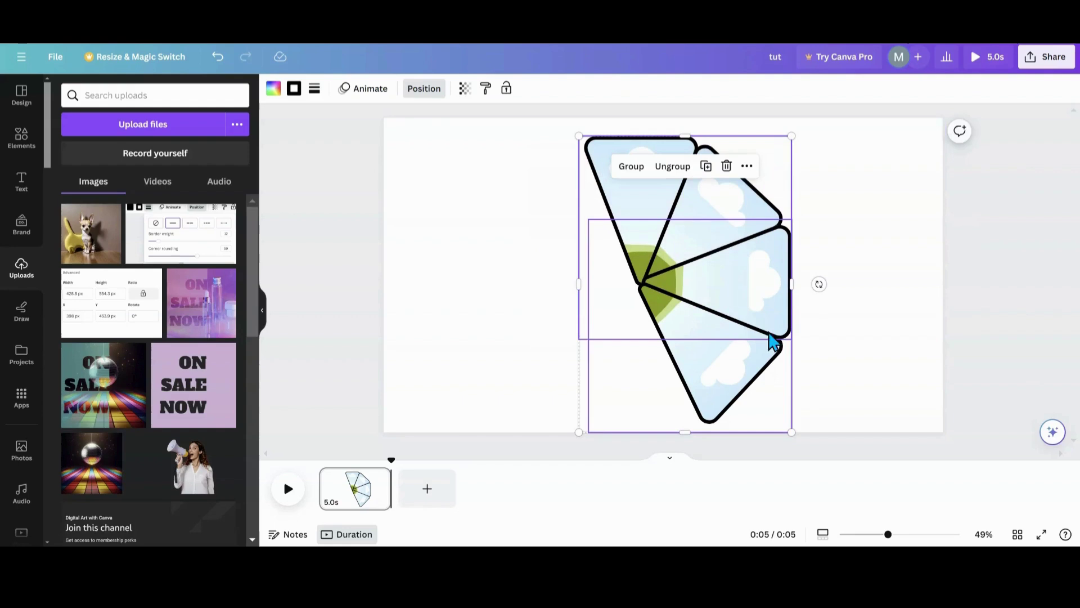
click(633, 167)
Step: Duplicate the half-wheel, rotate the copy about half a turn and move it to the left of the original
click(689, 169)
drag(819, 284, 593, 304)
drag(687, 293, 585, 291)
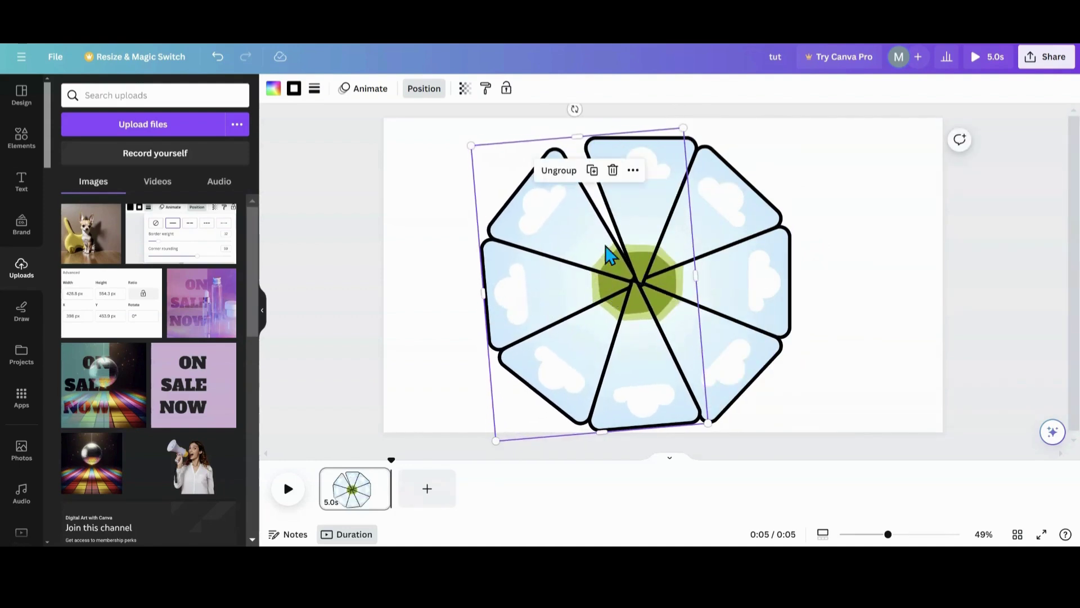
Step: Fine-tune the copied half's rotation and position so both halves form a complete eight-segment wheel with the tips meeting at the centre
drag(574, 109, 590, 106)
mouse_move(574, 273)
mouse_down()
mouse_move(574, 258)
mouse_move(582, 263)
mouse_up()
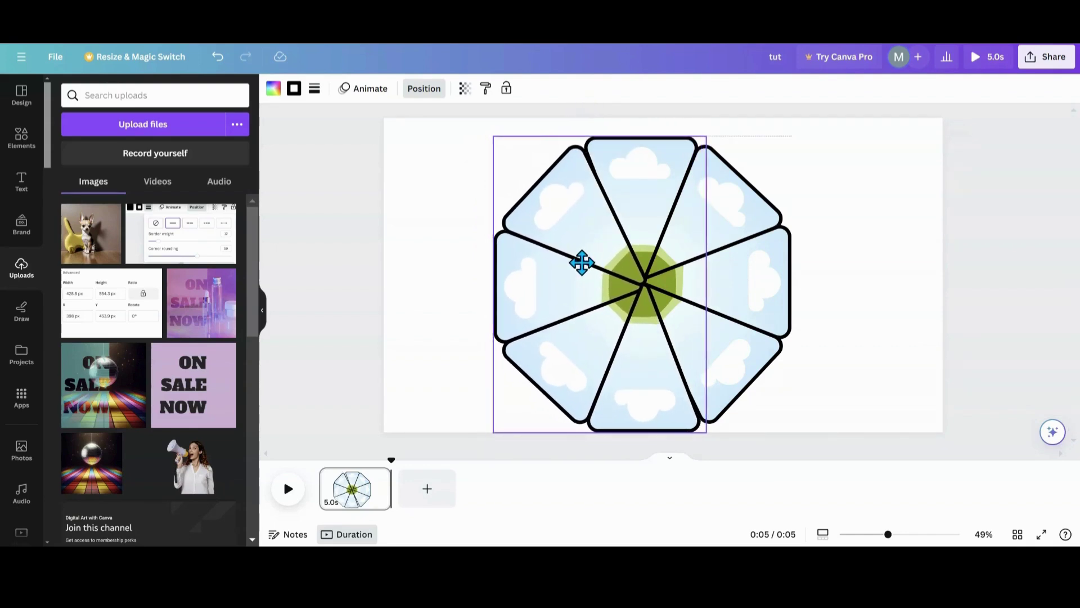
drag(582, 261, 581, 259)
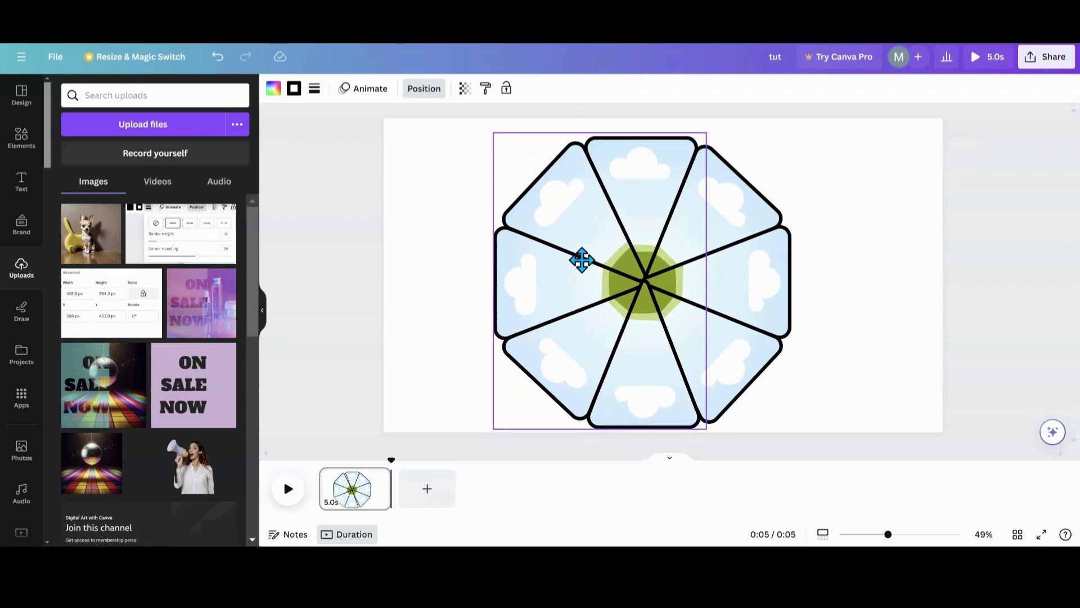
click(464, 279)
click(566, 273)
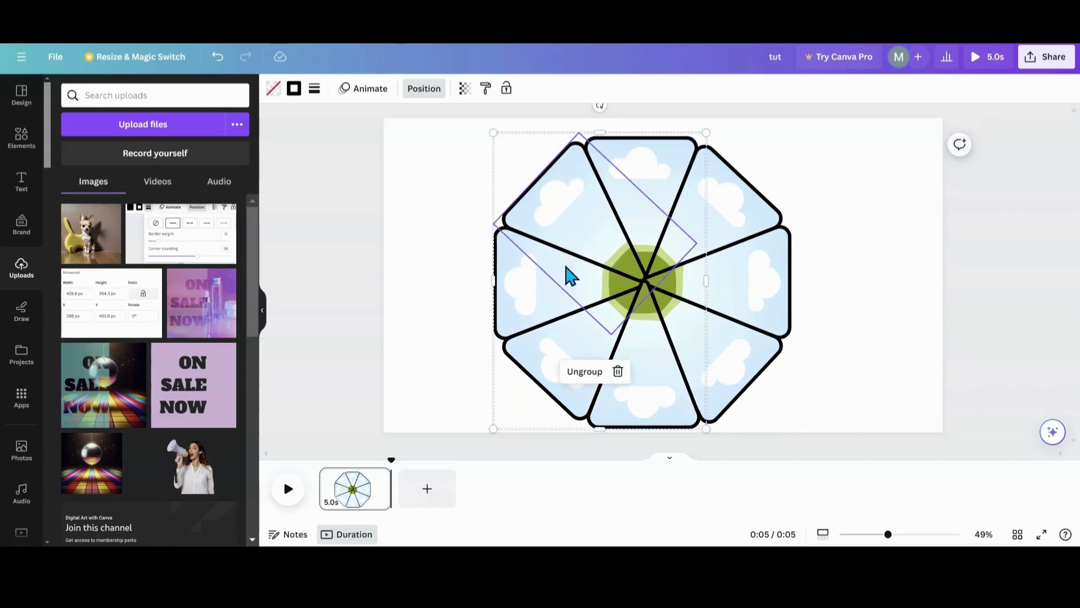
click(424, 272)
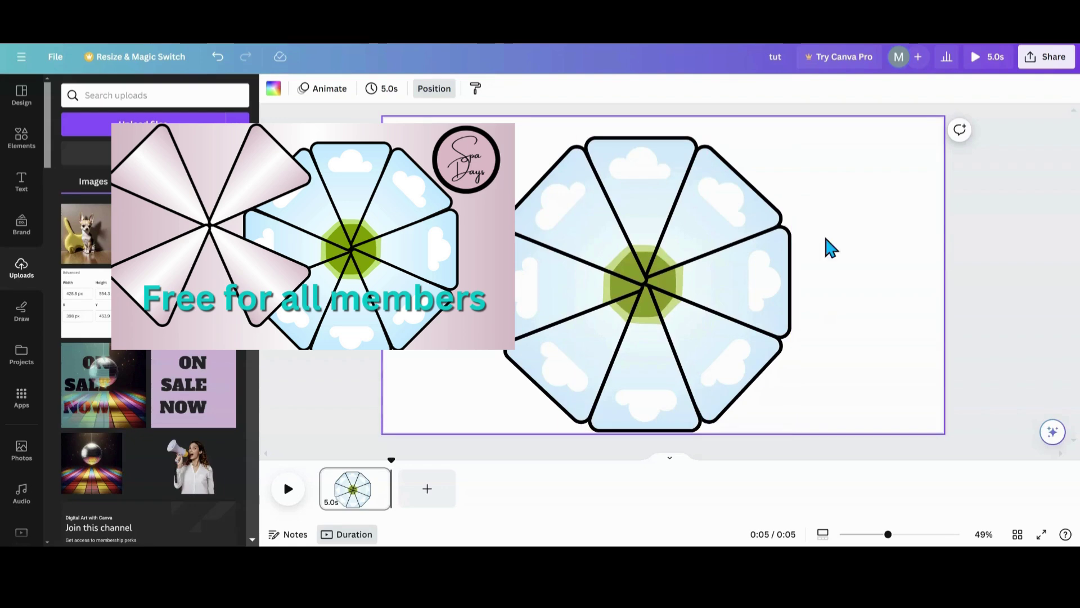
Step: Group both halves into one eight-segment wheel
drag(470, 140, 781, 412)
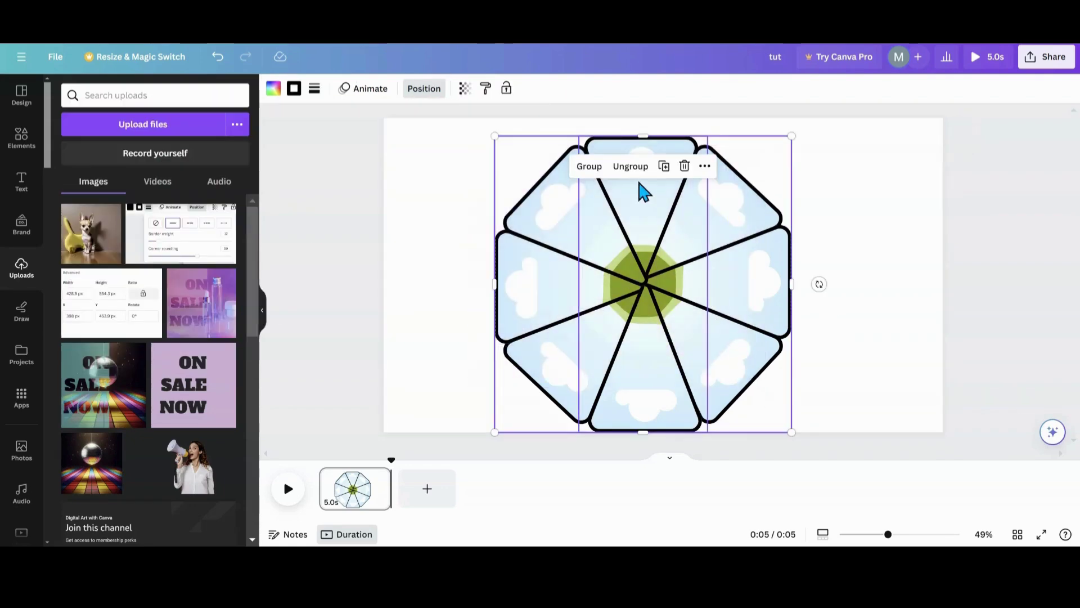
click(590, 167)
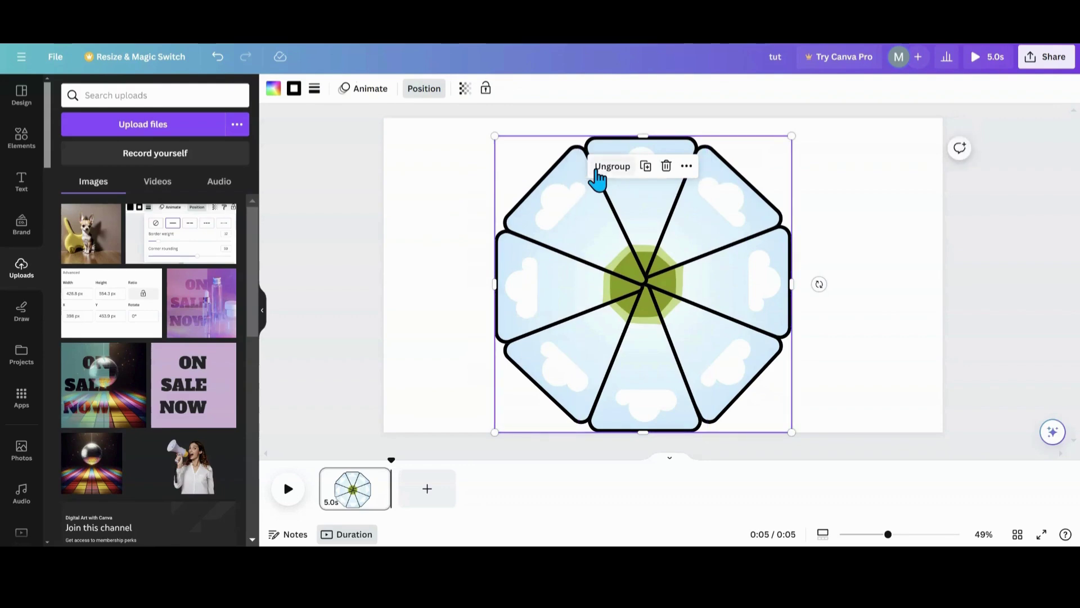
click(446, 253)
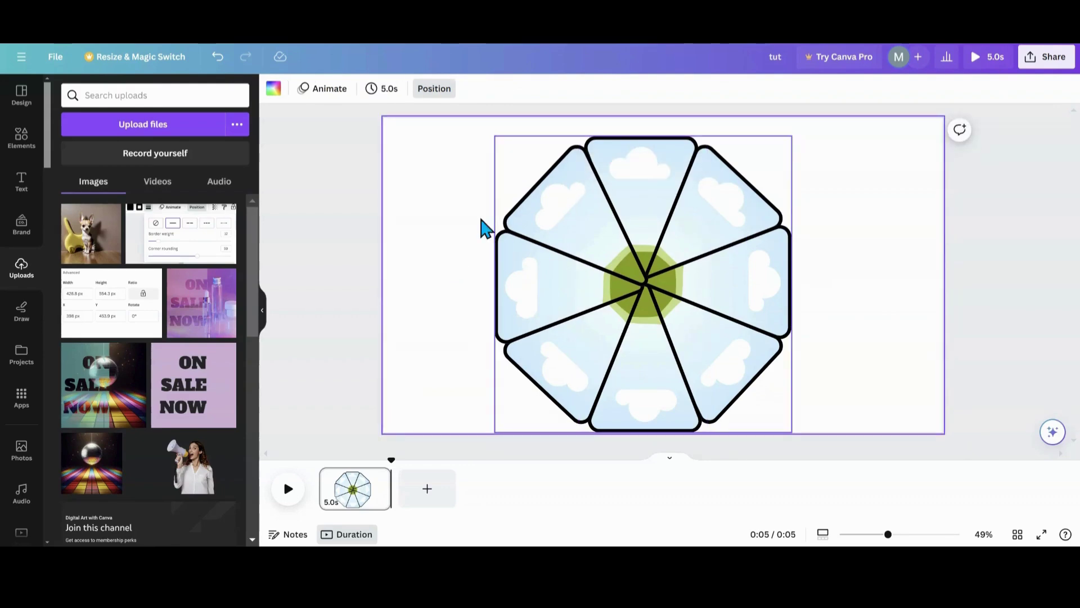
Step: Duplicate the wheel, move the copy partly off the page's right edge and shift the original slightly left
click(438, 89)
click(188, 173)
click(646, 166)
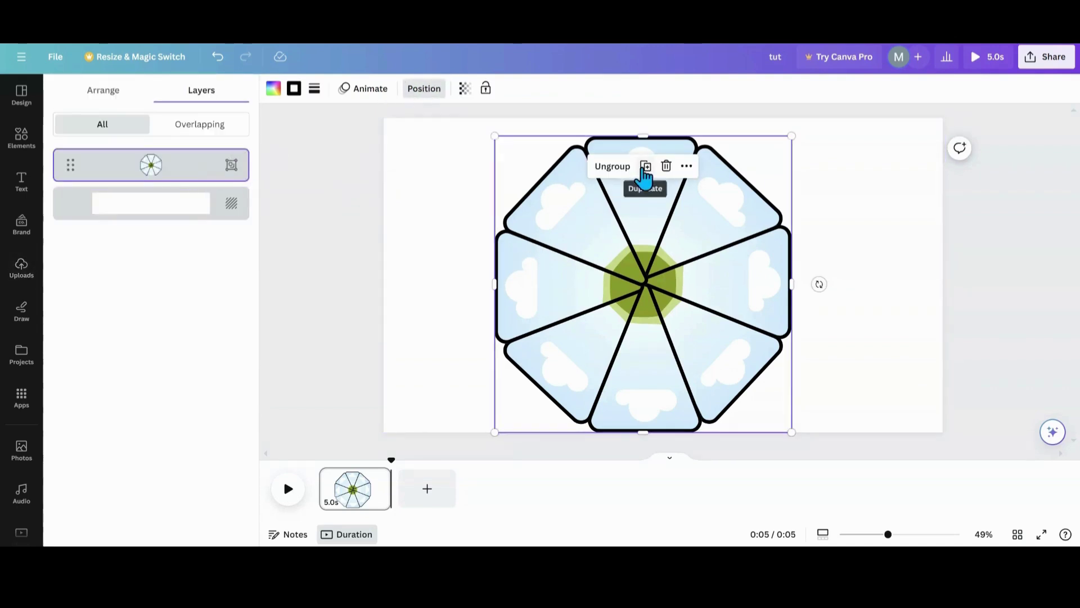
drag(695, 252, 943, 262)
drag(700, 297, 664, 287)
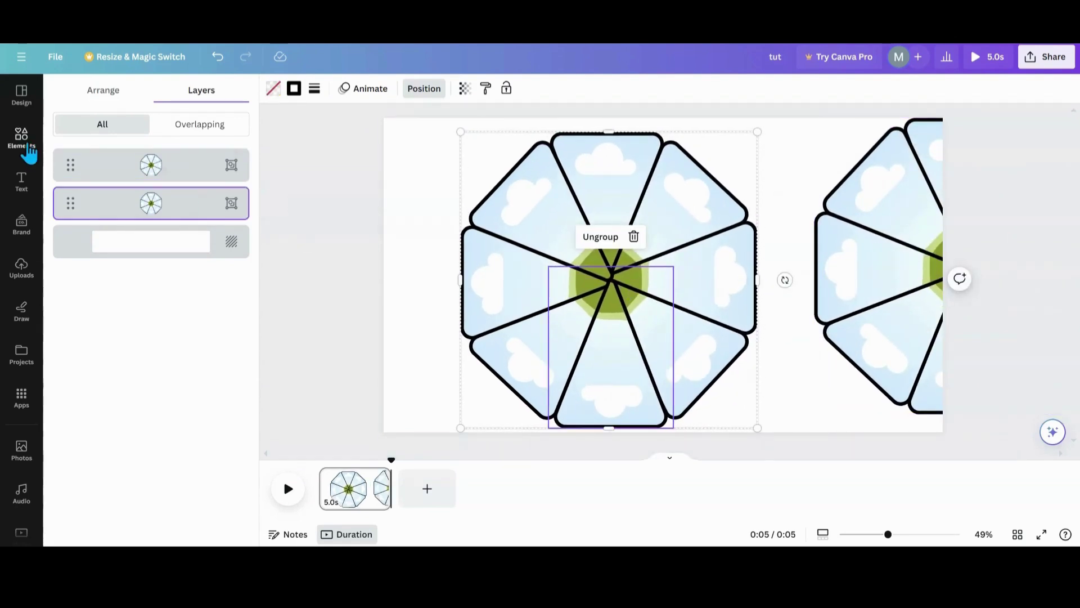
Step: Fill the original wheel's upper-left, top, upper-right and right frames with four different recently used beauty photos
click(23, 141)
click(68, 91)
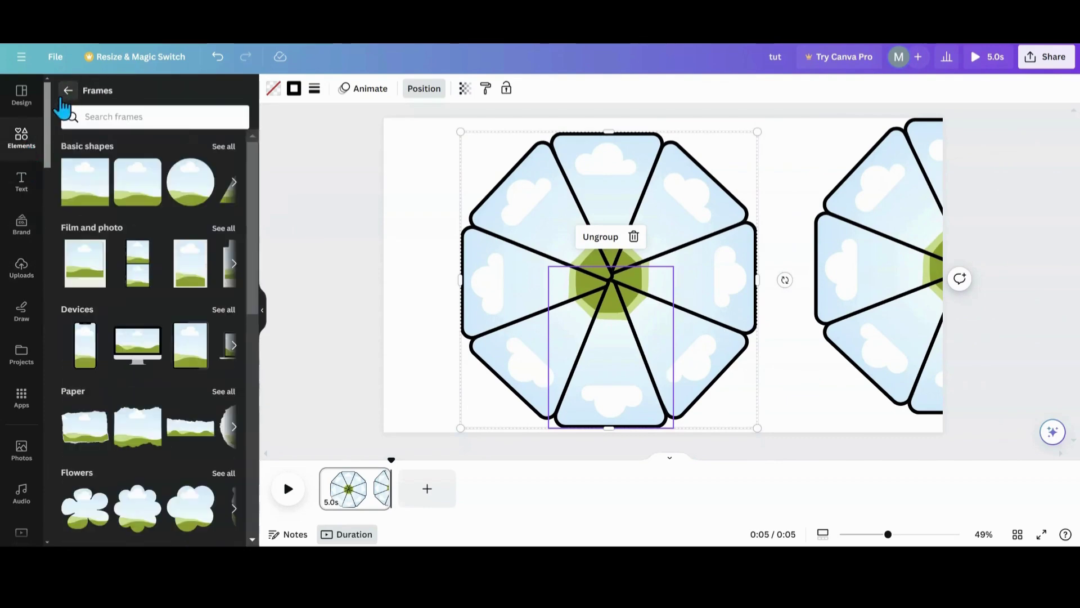
click(67, 92)
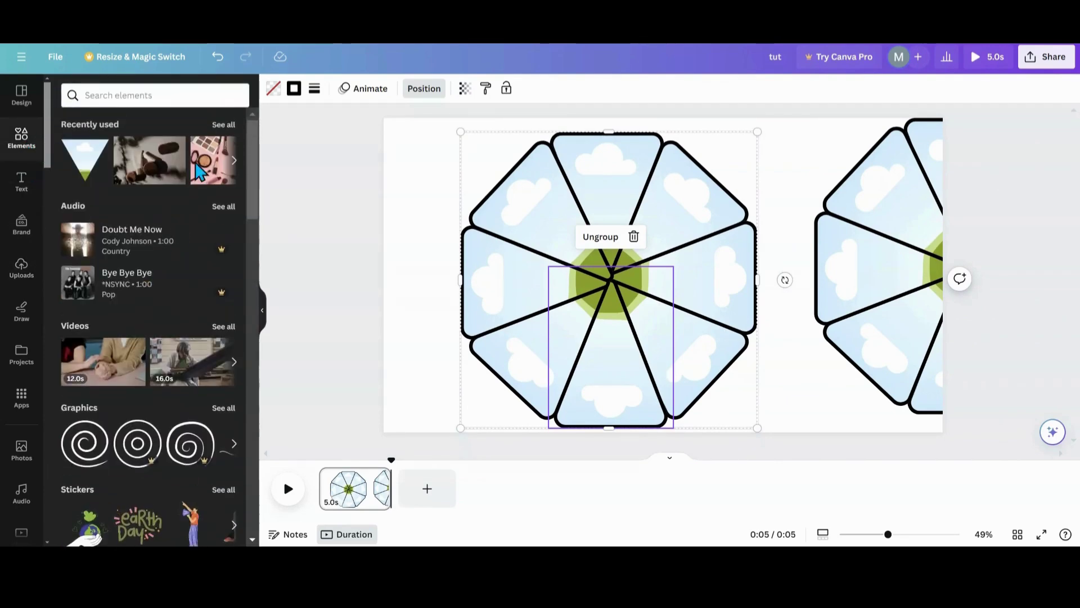
click(222, 125)
drag(173, 166, 557, 248)
drag(117, 225, 608, 180)
drag(211, 233, 664, 234)
drag(127, 311, 703, 273)
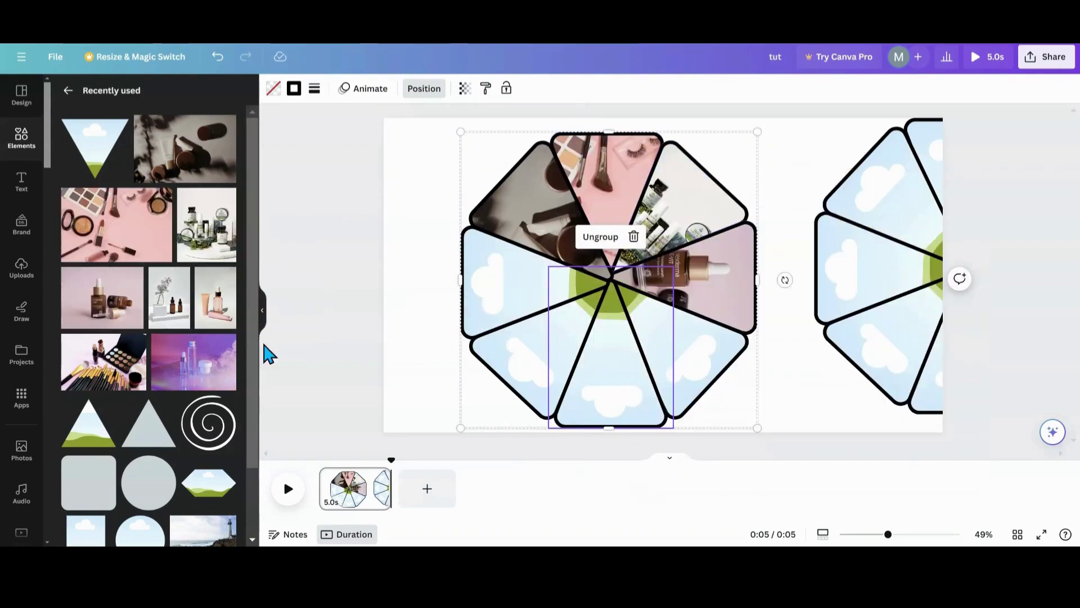
Step: Fill the wheel's remaining frames with recently used photos: plant and bottles, pink cosmetics, brushes and palette, and the purple bottle in the bottom frame
drag(169, 299, 678, 350)
drag(249, 317, 539, 353)
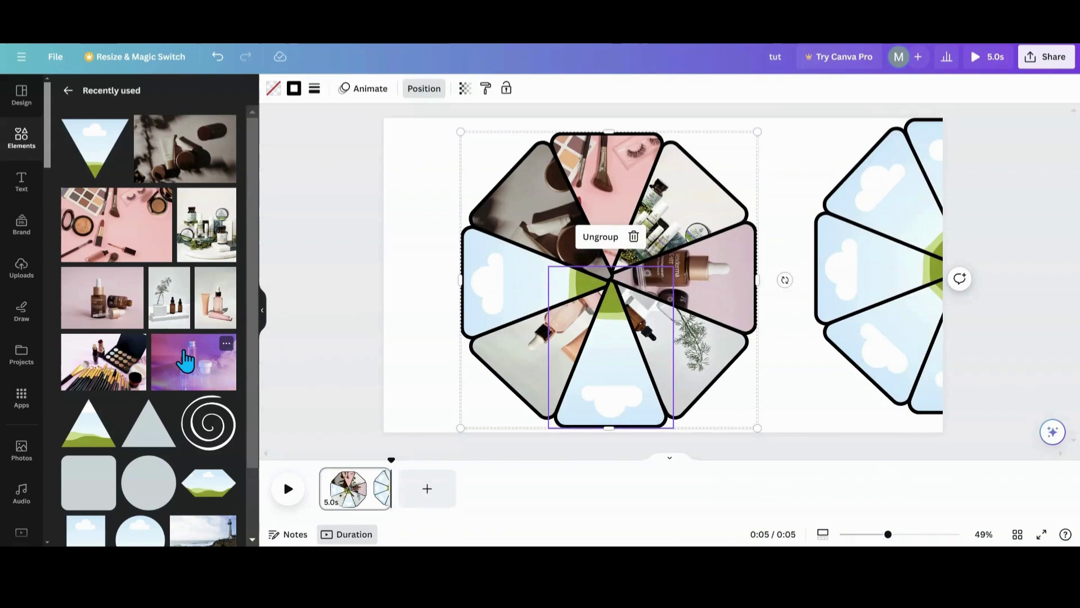
drag(112, 369, 501, 287)
drag(169, 373, 605, 360)
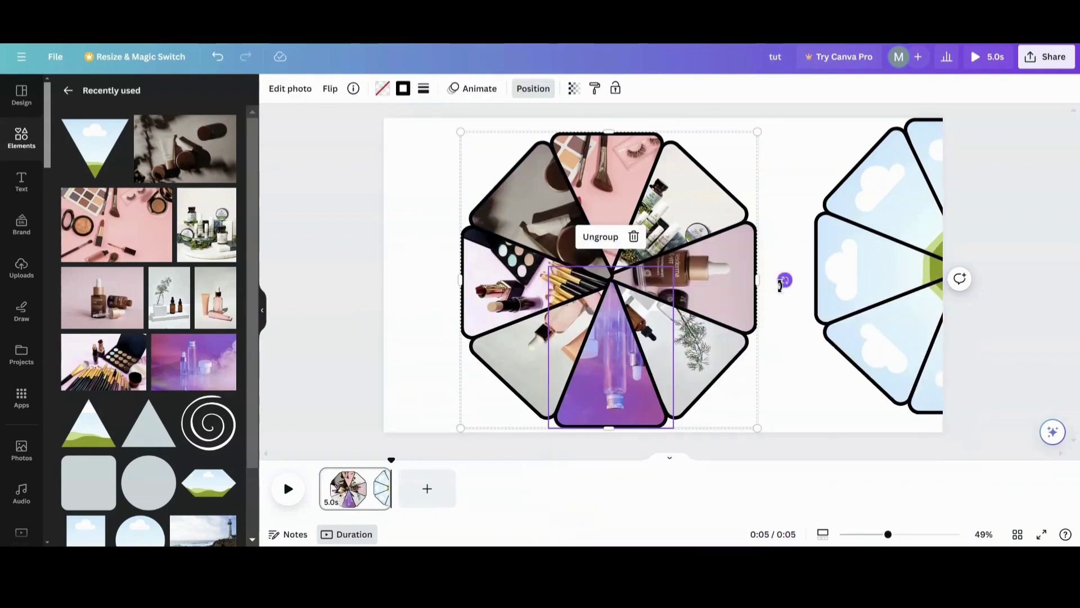
Step: Shift the photo wheel slightly right and bring the empty wheel back onto the page, overlapping the photo wheel's right side
drag(693, 326, 710, 341)
click(856, 309)
drag(855, 309, 697, 333)
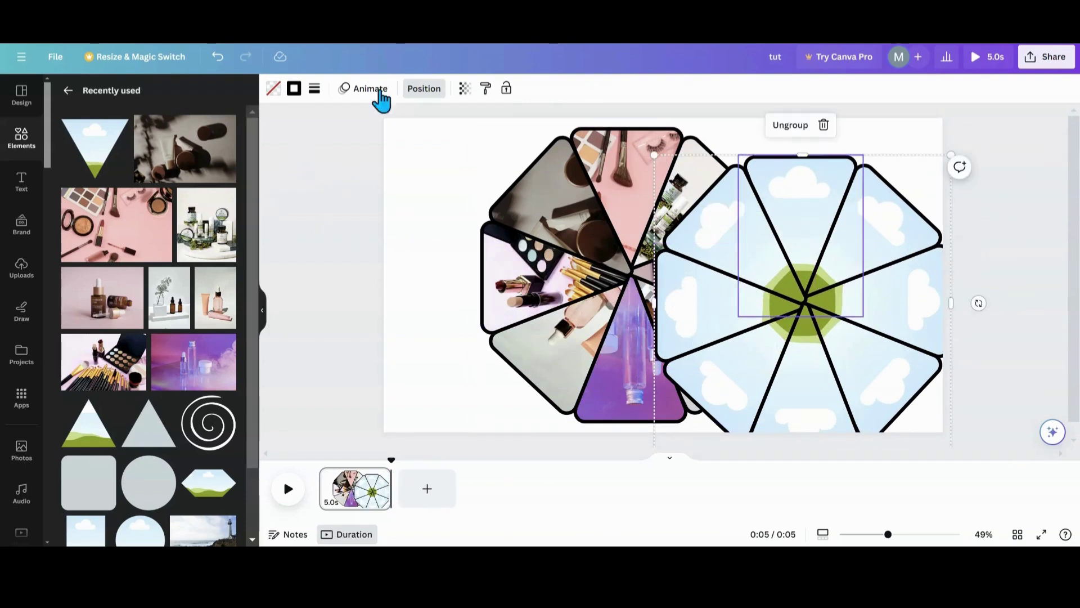
Step: Fill the empty wheel's top triangle with a gradient from the pale pink photo colour to white (#FFFFFF)
click(271, 96)
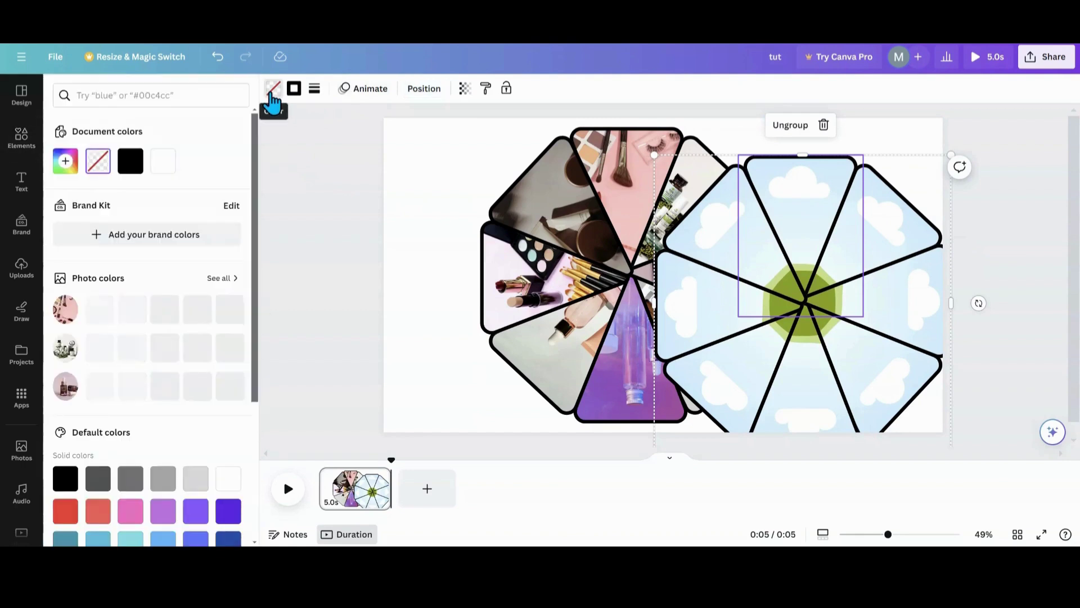
click(98, 378)
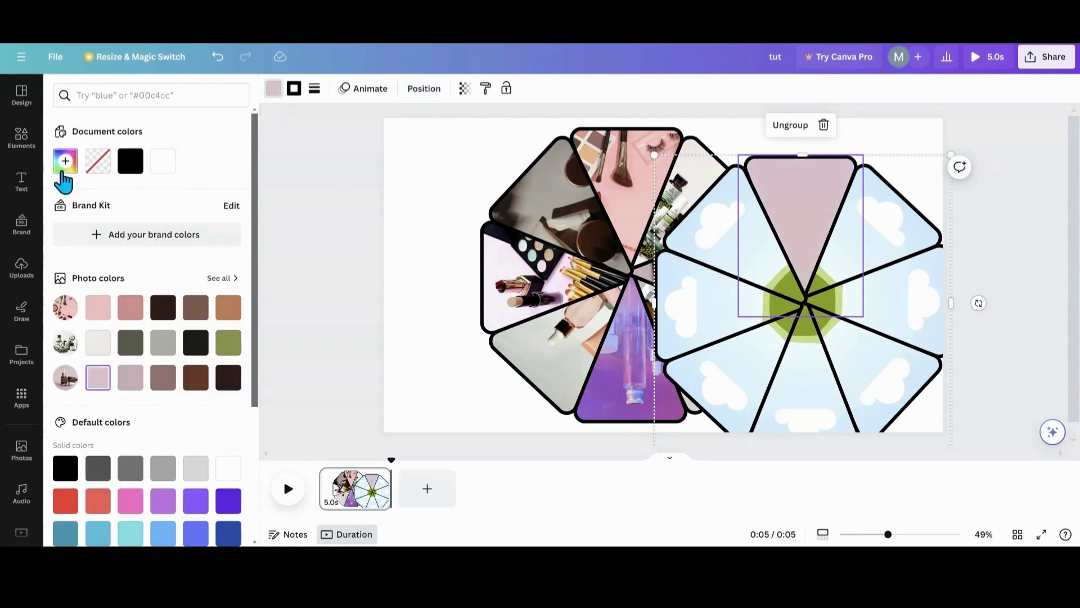
click(66, 166)
click(177, 201)
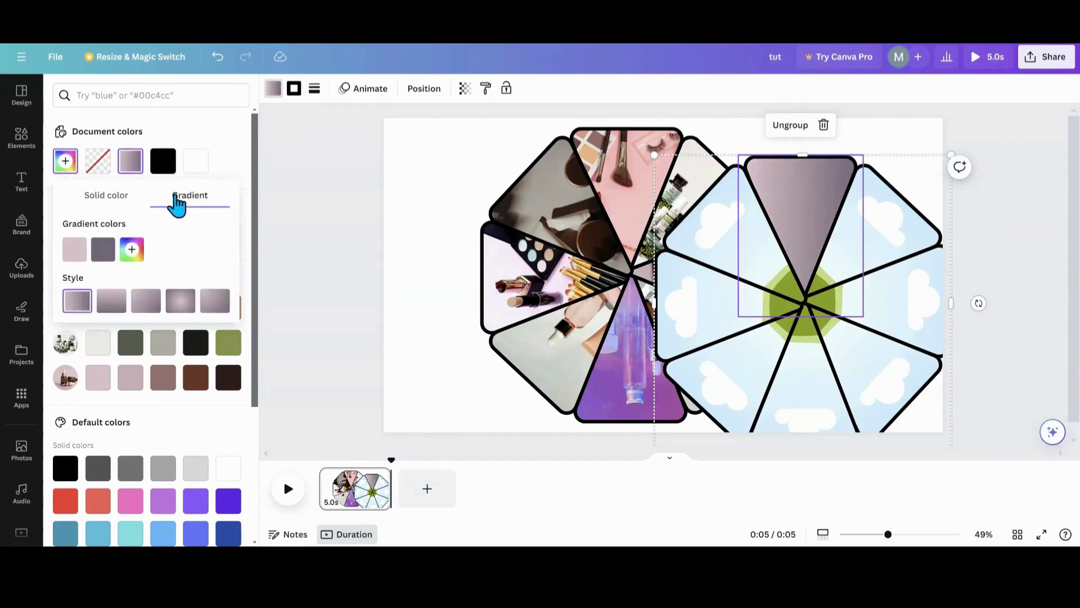
click(103, 253)
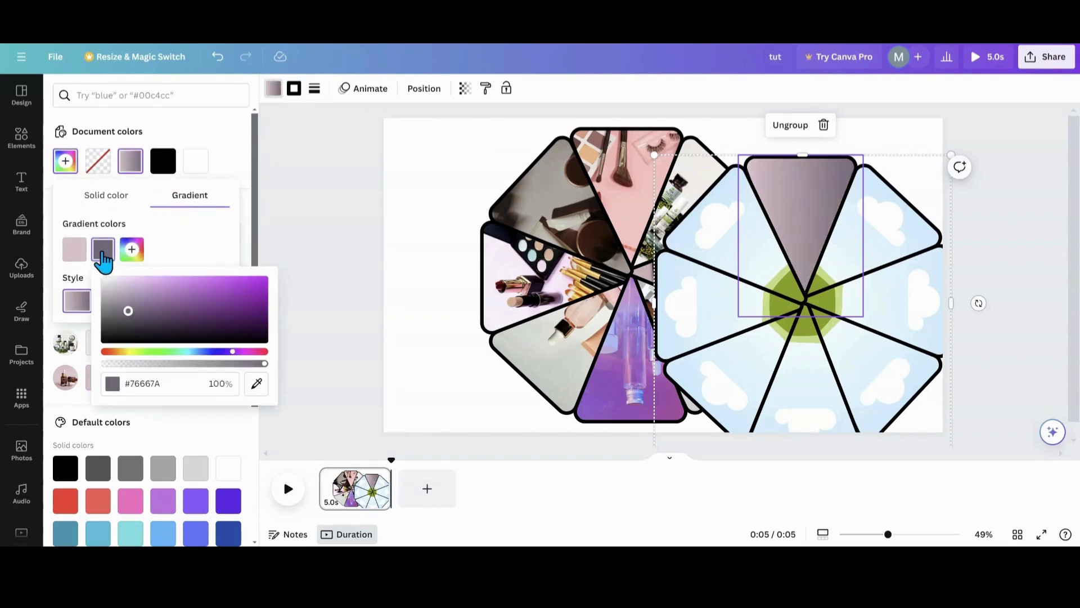
click(257, 383)
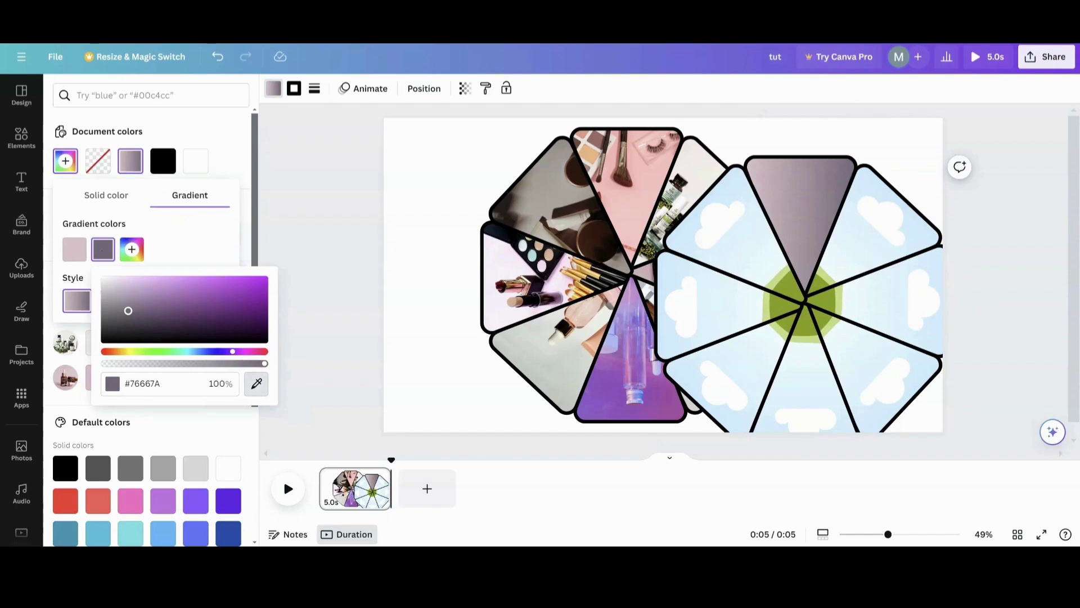
click(198, 245)
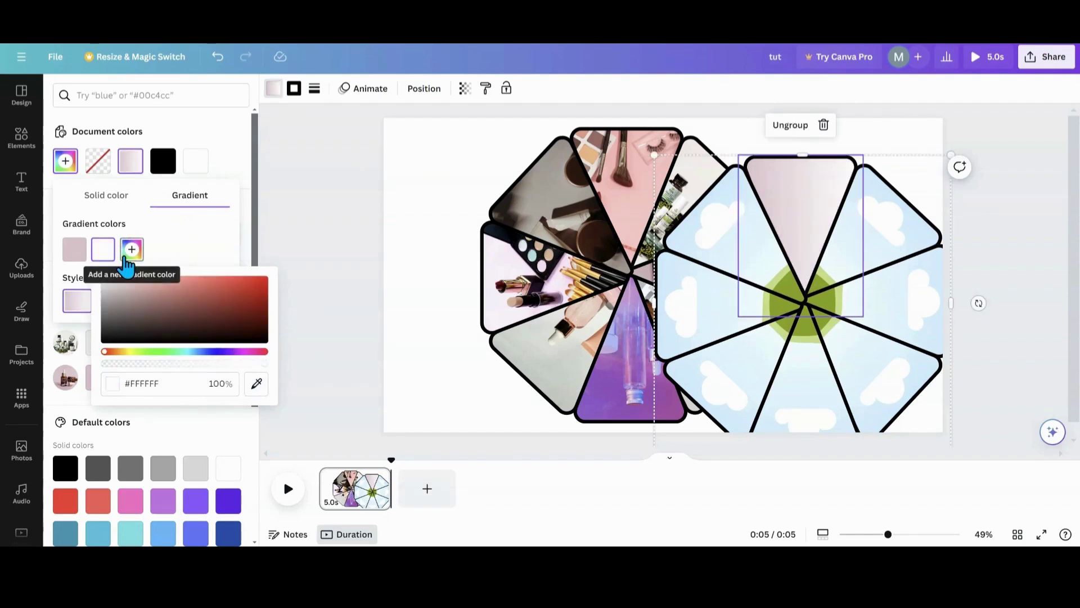
Step: Add a third gradient colour to the top triangle, sampling the pale pink #DAC3CC
click(131, 251)
click(284, 385)
click(98, 378)
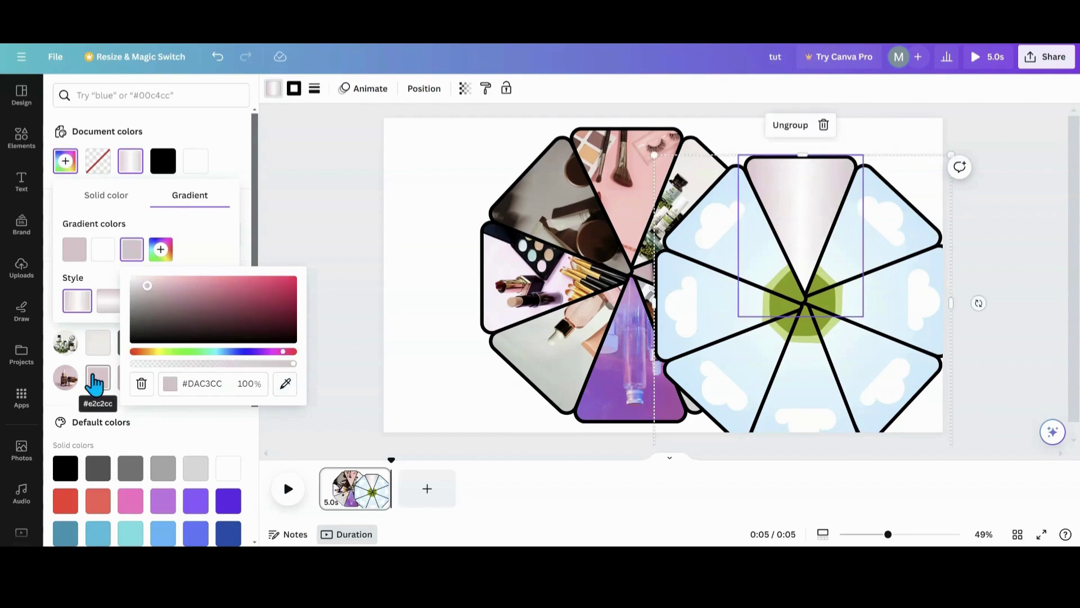
click(218, 243)
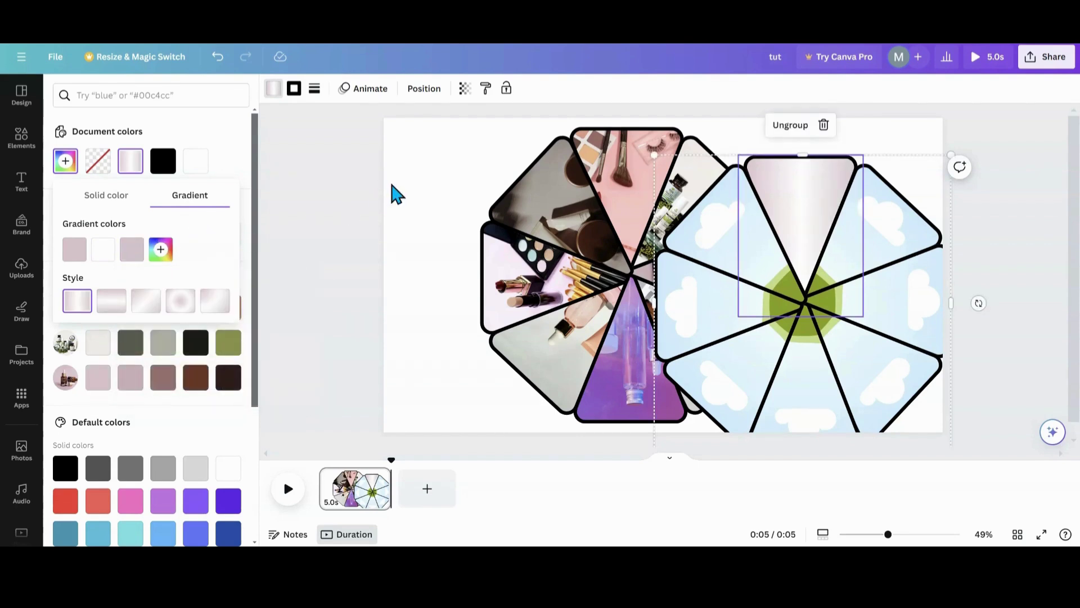
Step: Apply the pink-white-pink document gradient to the page background
click(397, 194)
click(99, 164)
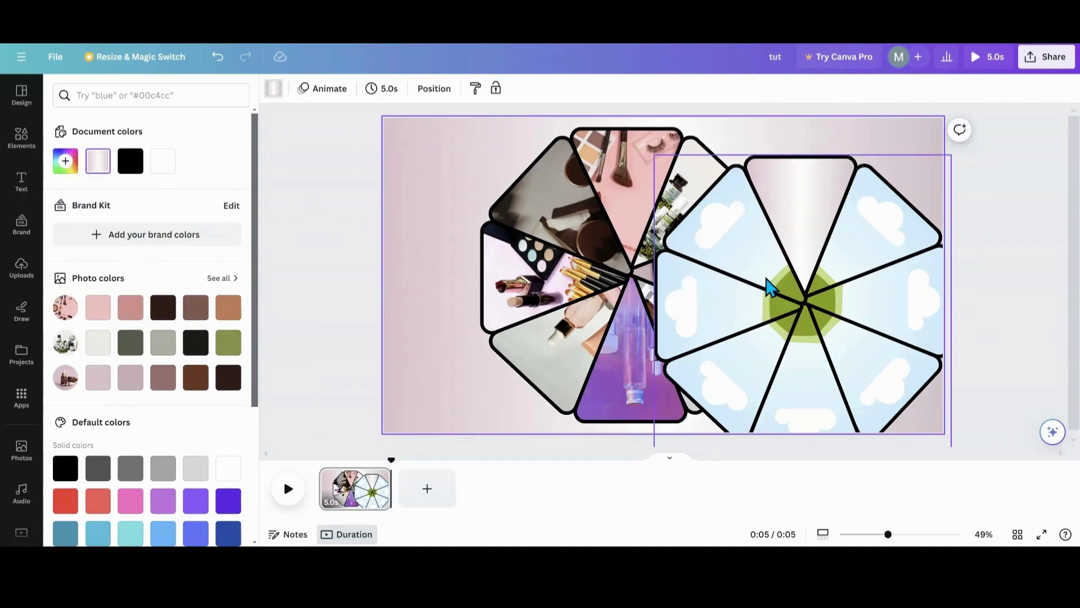
Step: Move the empty wheel slightly up and fill its right triangle with the pink-white-pink gradient
click(770, 288)
drag(767, 285, 764, 270)
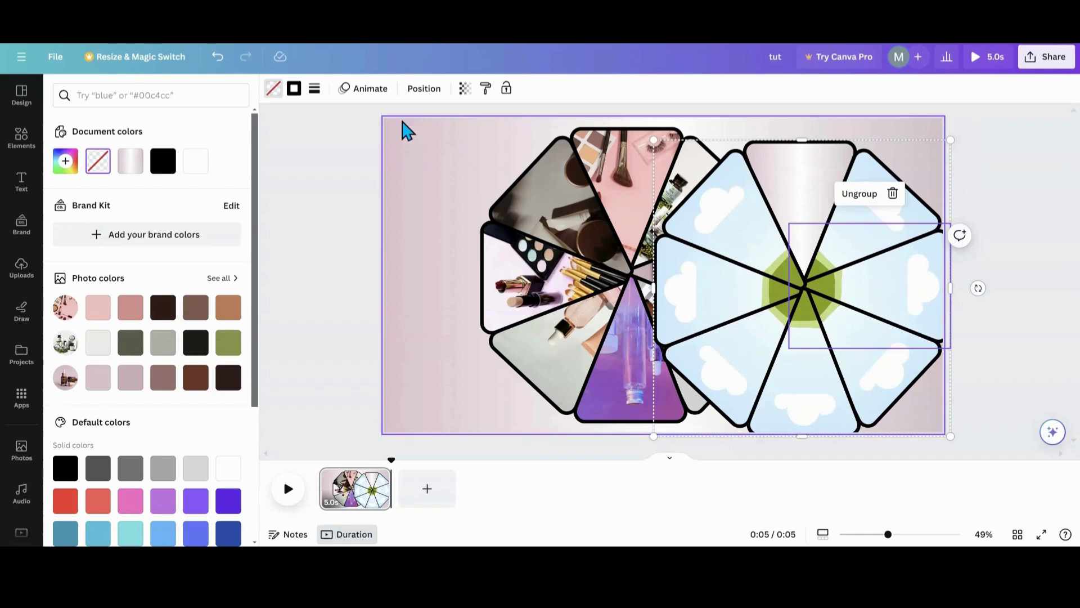
click(128, 163)
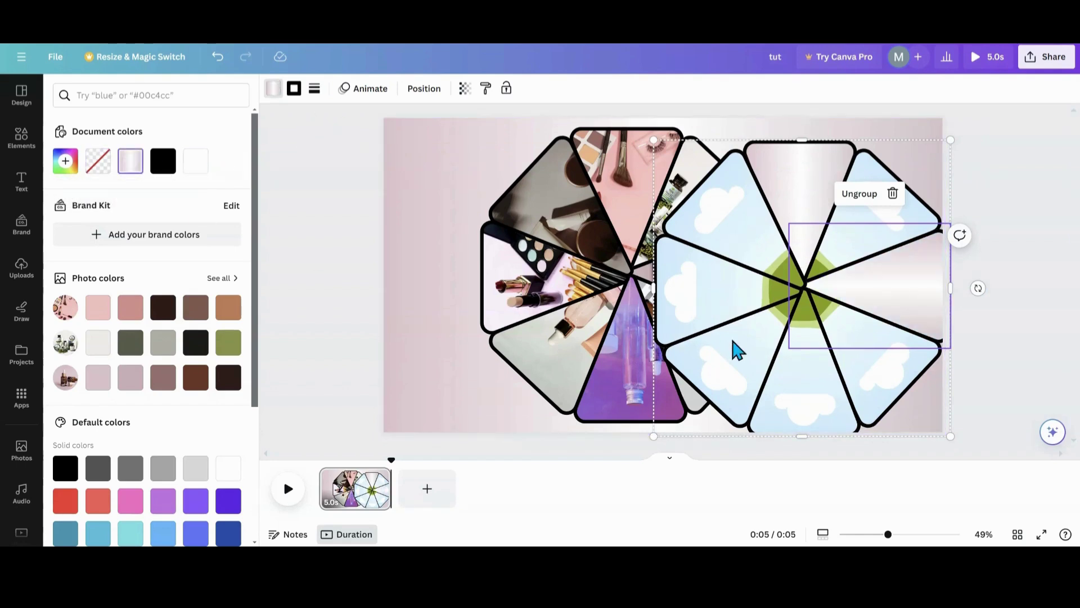
Step: Fill the empty wheel's bottom and left triangles with the pink-white-pink gradient and delete its four diagonal triangles
click(817, 390)
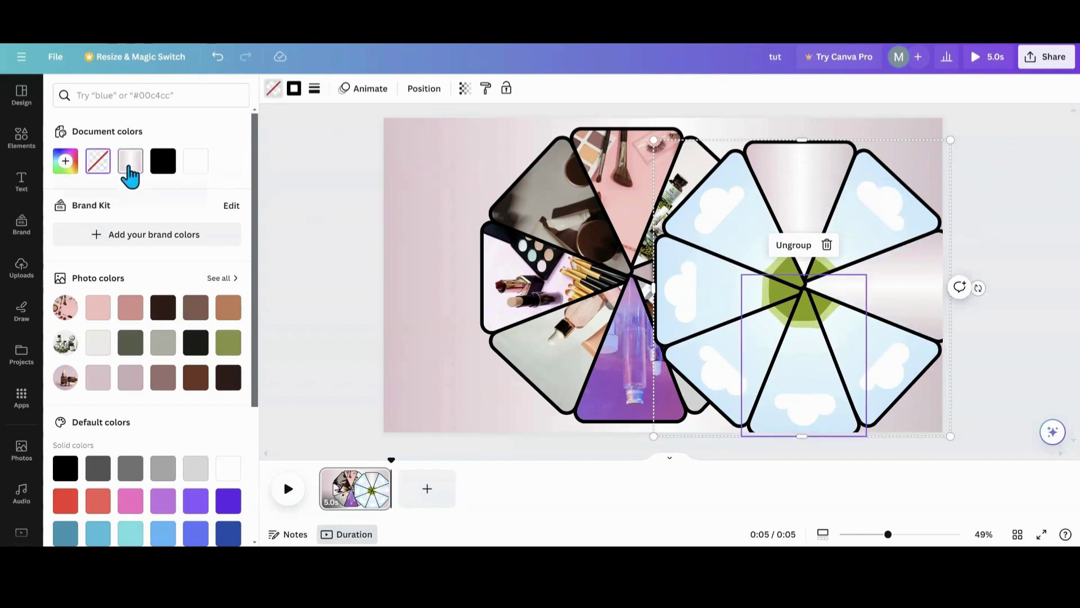
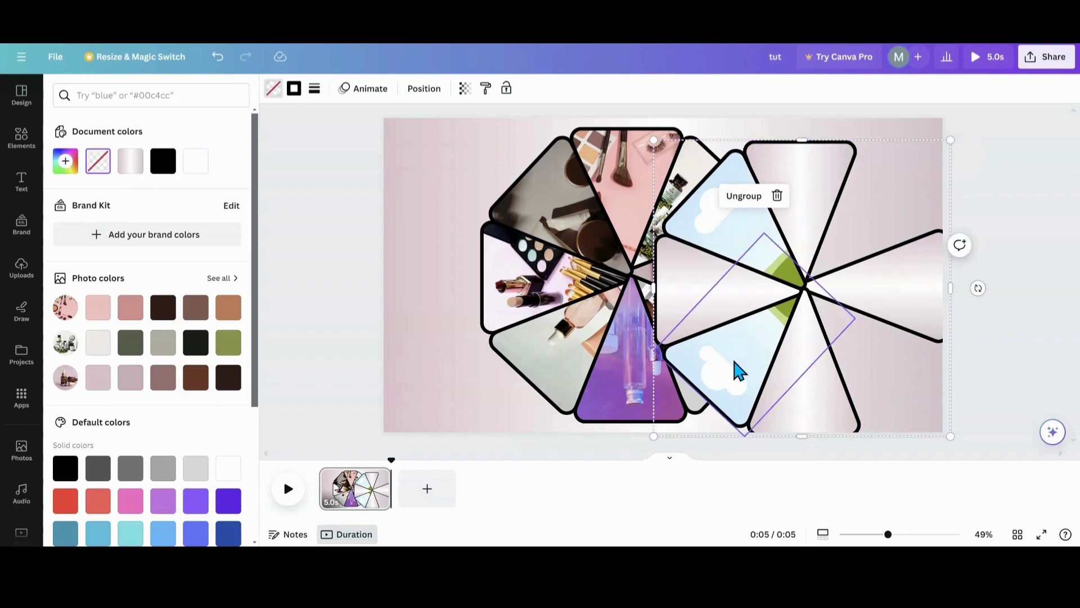
click(777, 196)
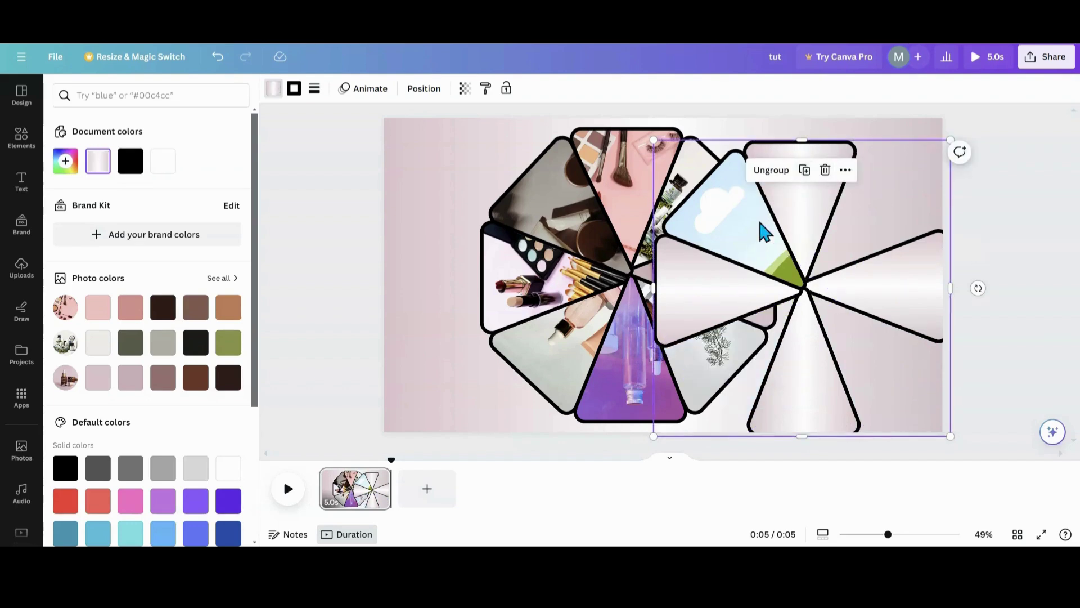
click(752, 241)
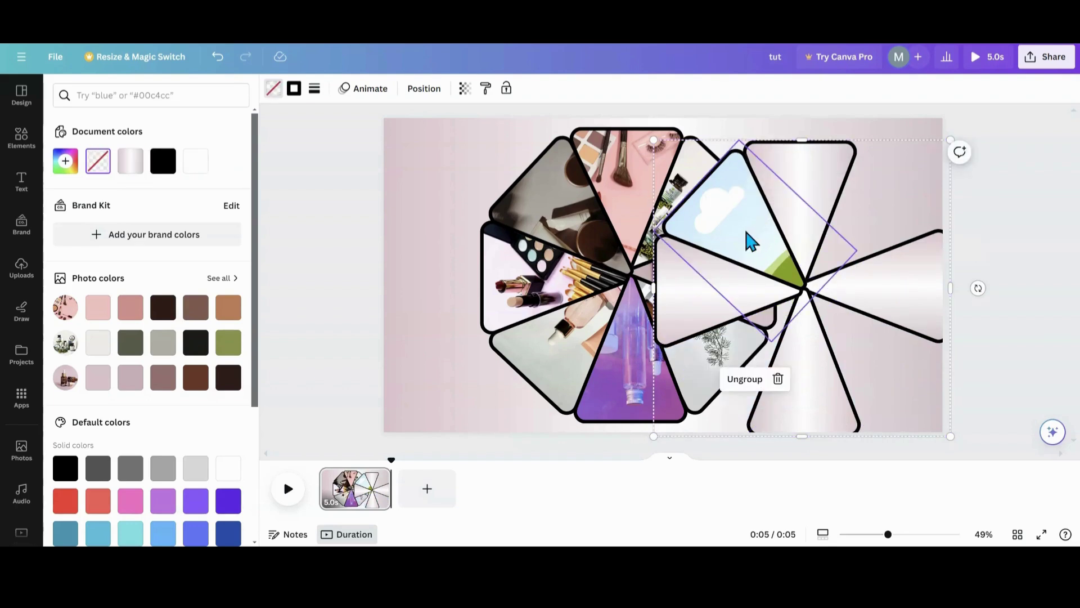
click(778, 378)
Step: Place the four-triangle gradient wheel exactly over the photo wheel and move both together to the page's centre
drag(821, 332, 650, 305)
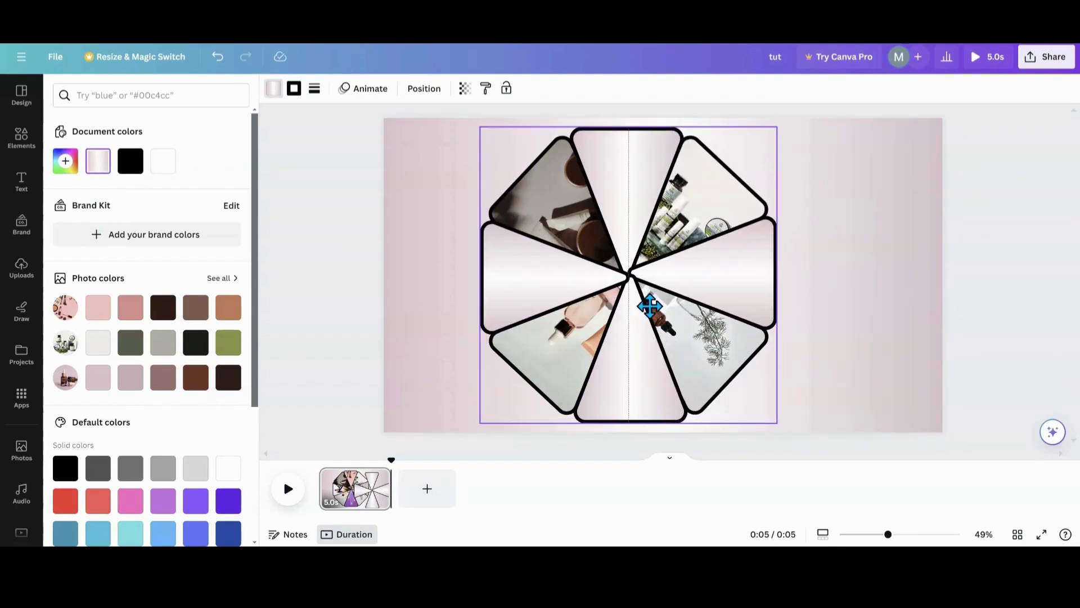
drag(404, 221, 625, 329)
click(381, 269)
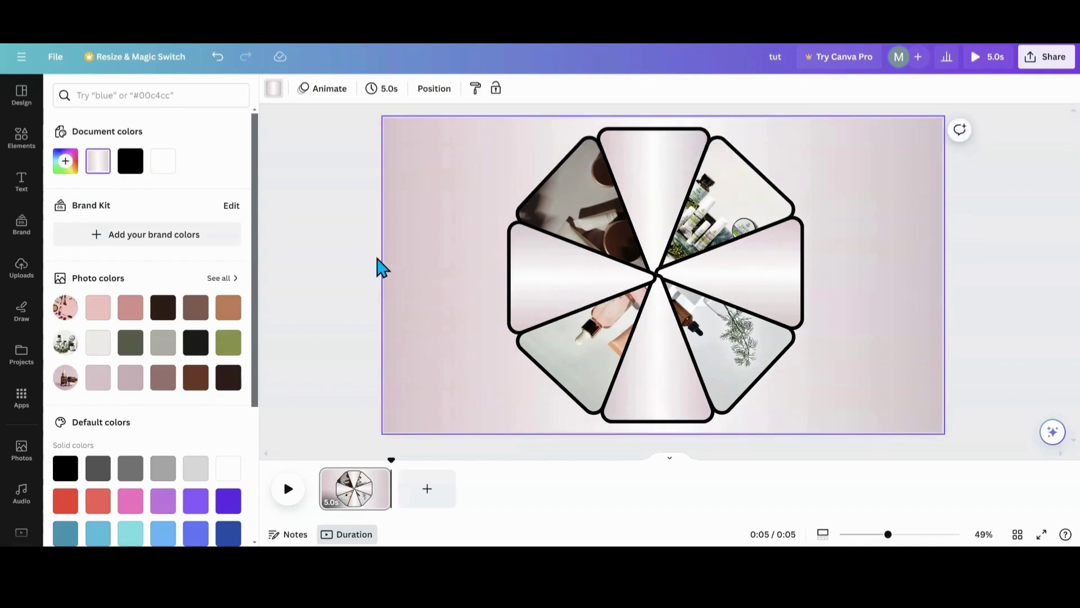
Step: Add a circle shape over the hub of the stacked wheels
click(21, 145)
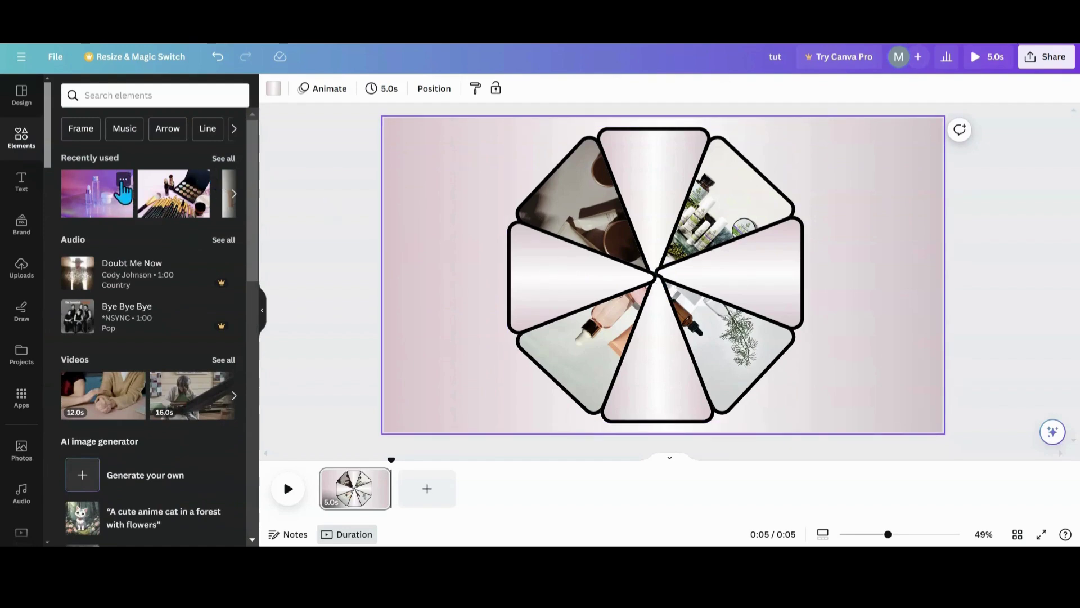
scroll(114, 265, down, 7)
scroll(115, 264, down, 3)
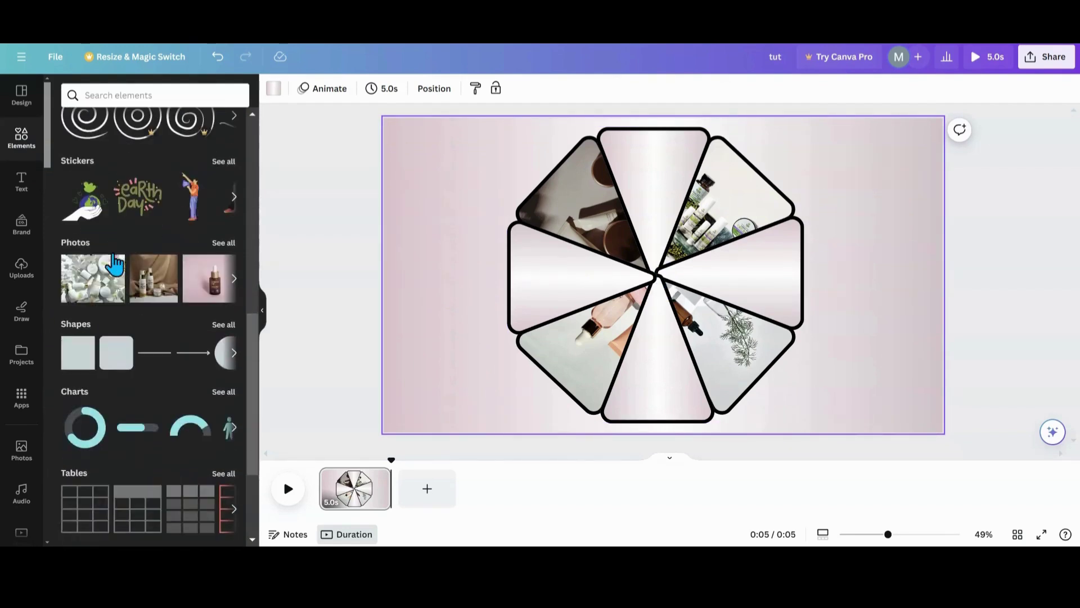
click(234, 352)
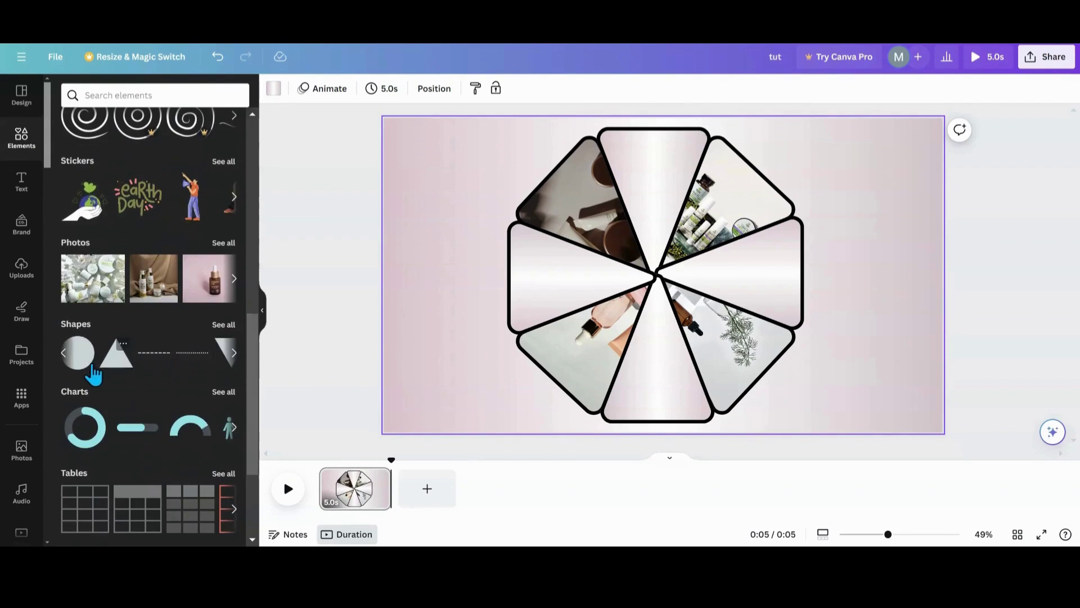
click(77, 353)
drag(655, 276, 648, 270)
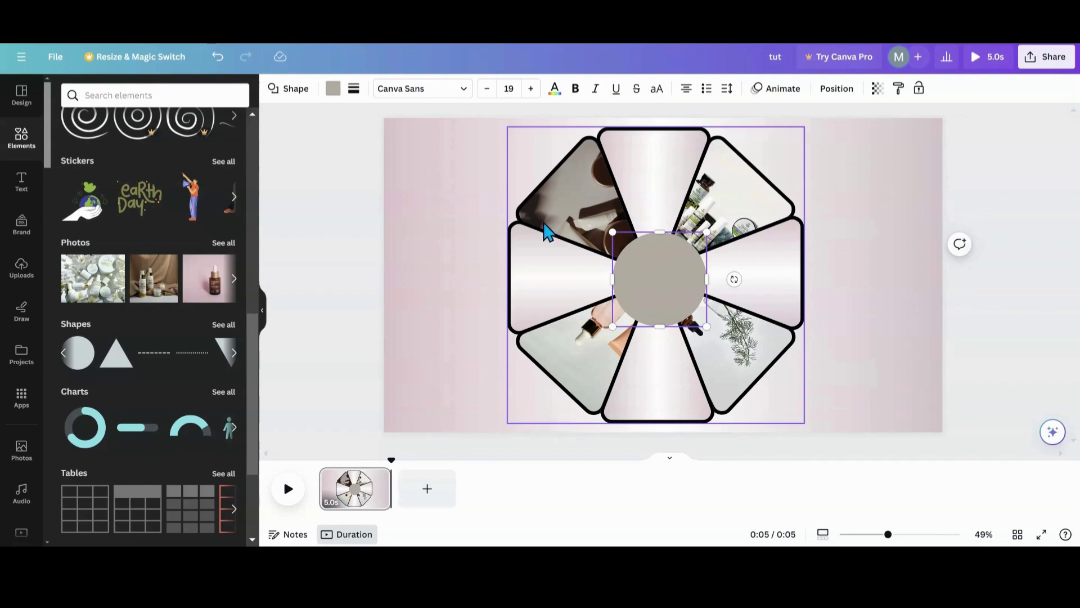
Step: Colour the hub circle with the pale pink photo colour and give it a solid black border of weight 18
click(332, 96)
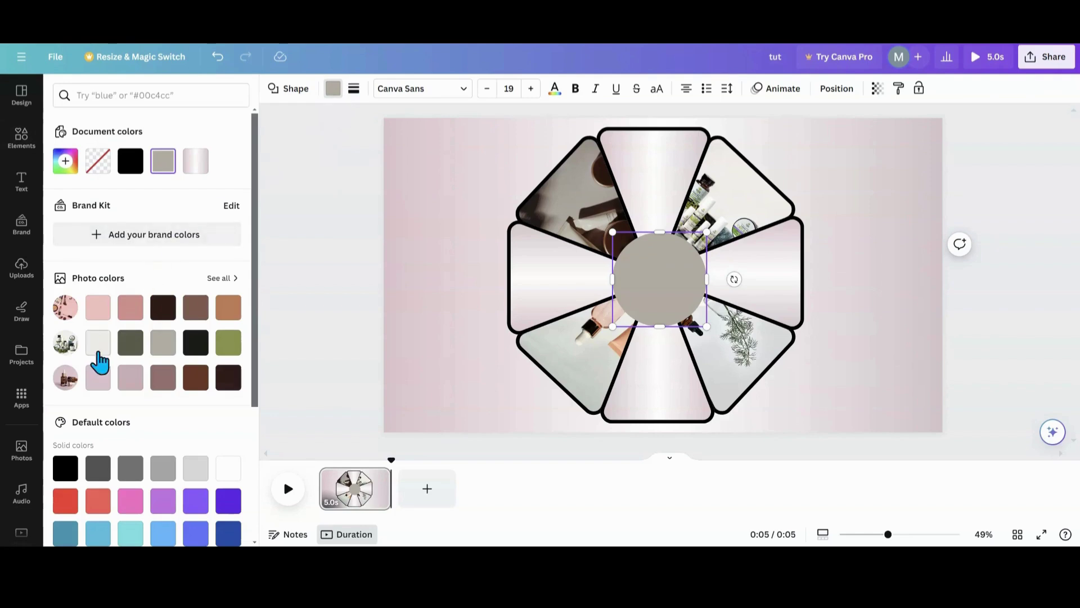
click(98, 378)
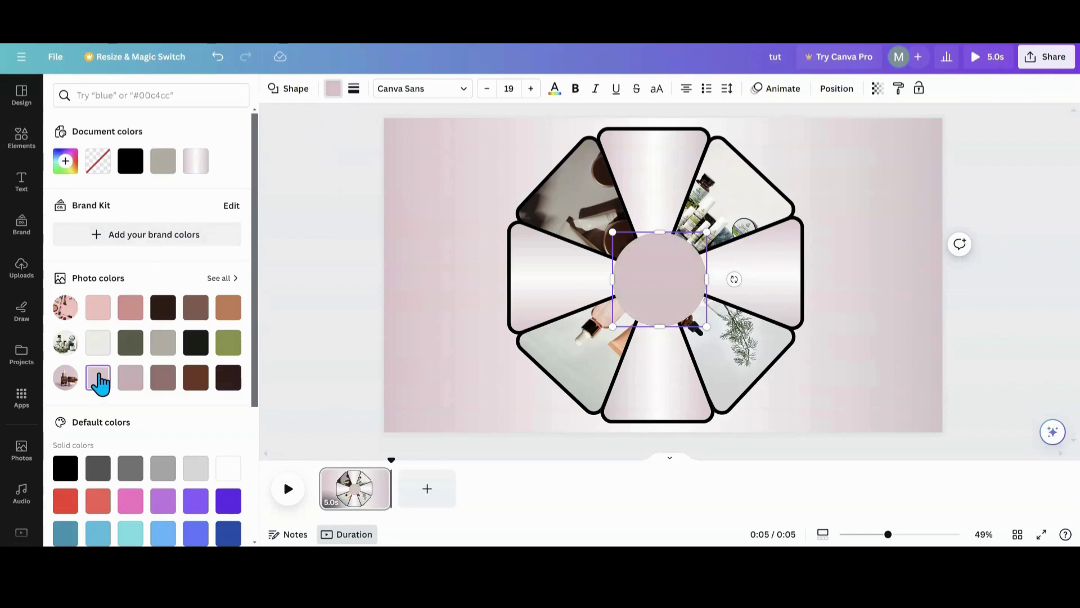
click(353, 90)
drag(354, 166, 387, 166)
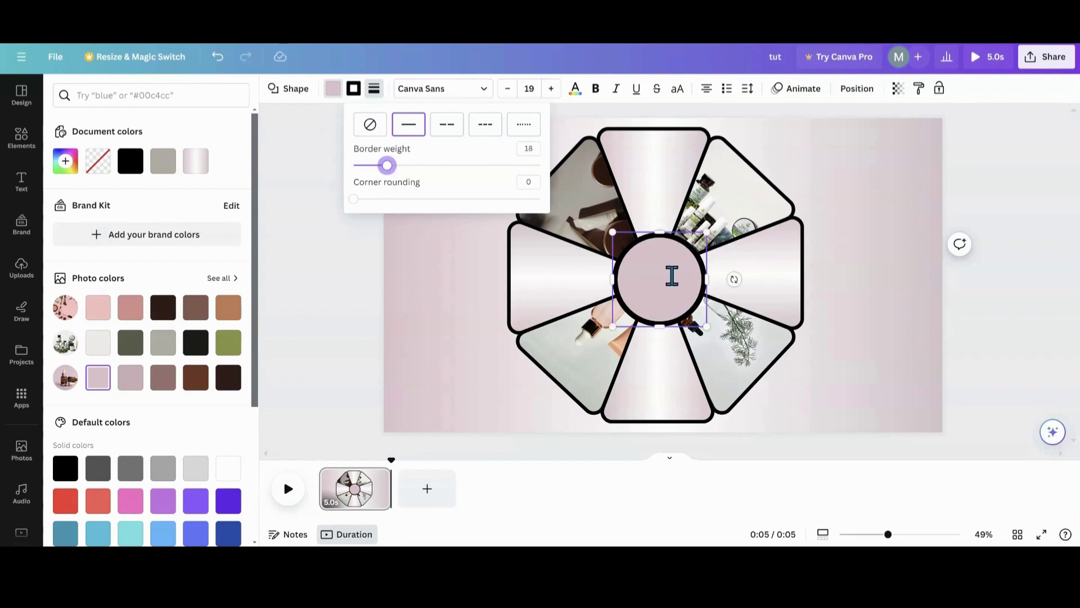
click(652, 276)
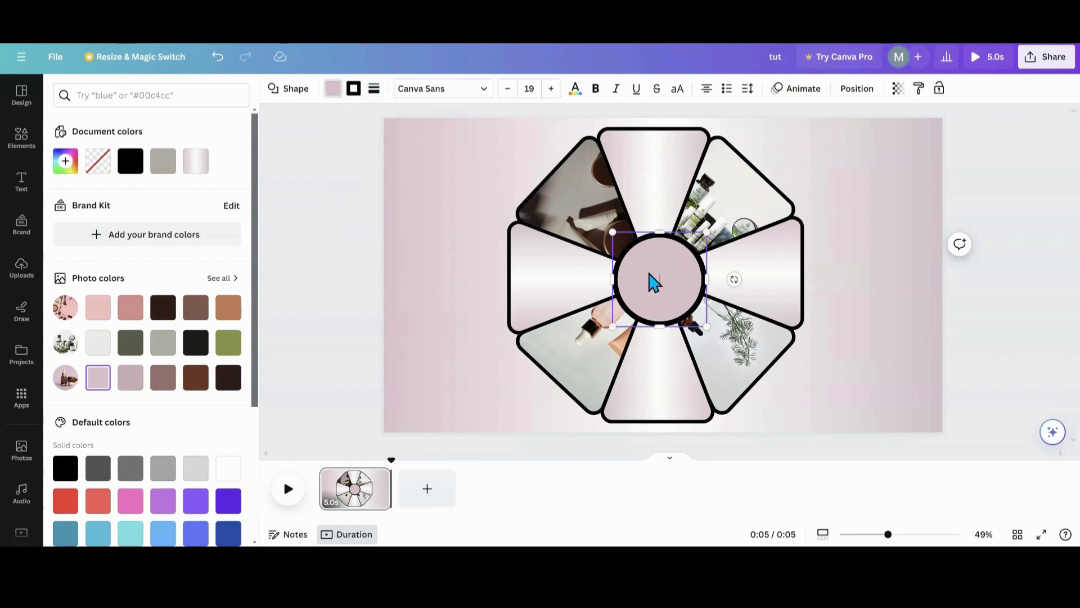
drag(650, 286, 655, 288)
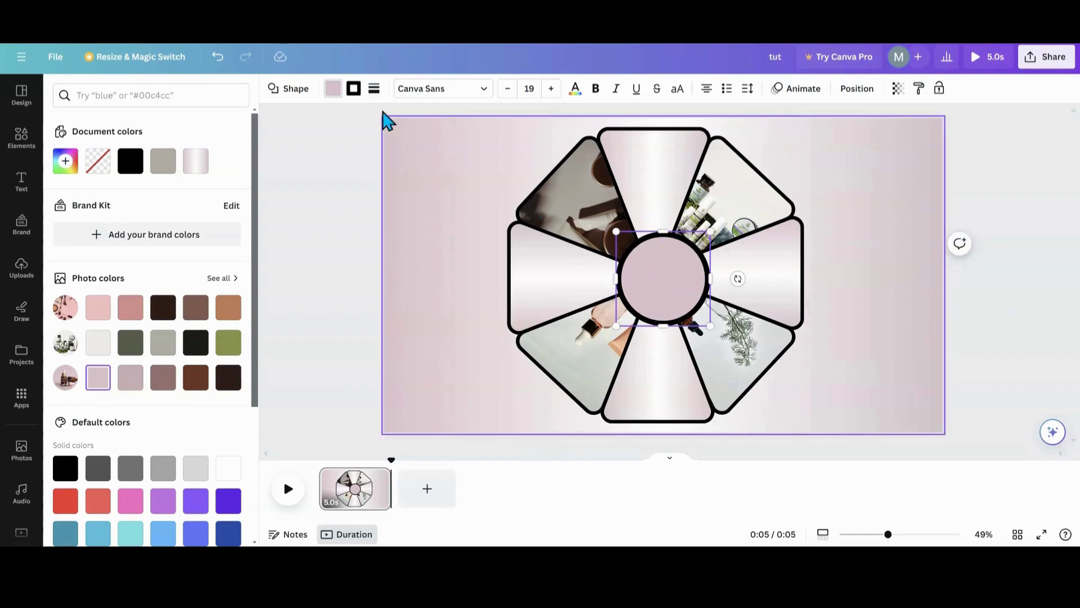
Step: Add a subheading reading "Spa Days" with the two words on separate lines
click(22, 190)
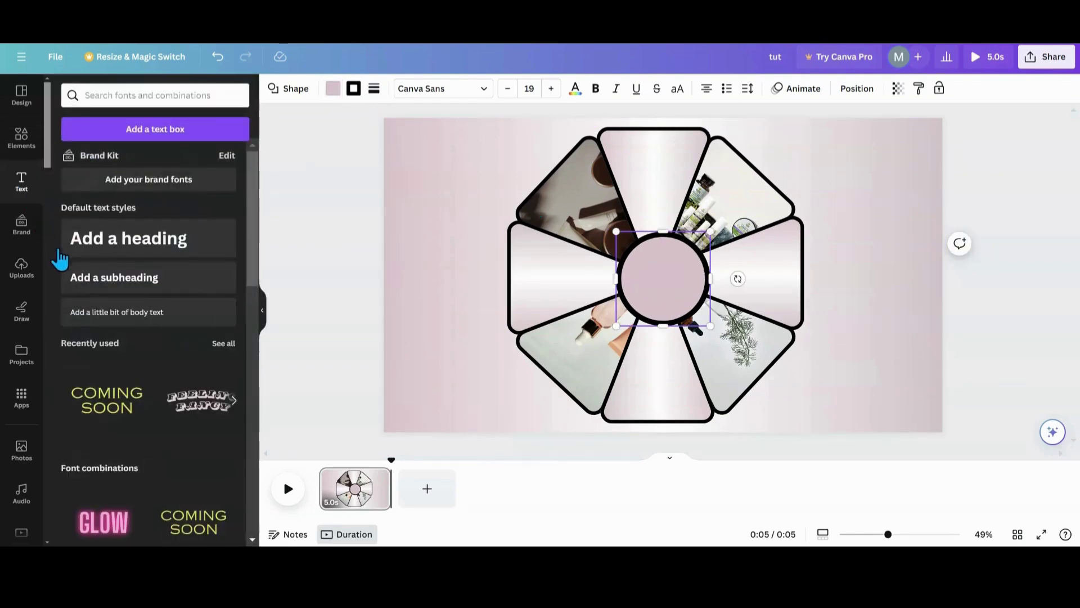
click(65, 285)
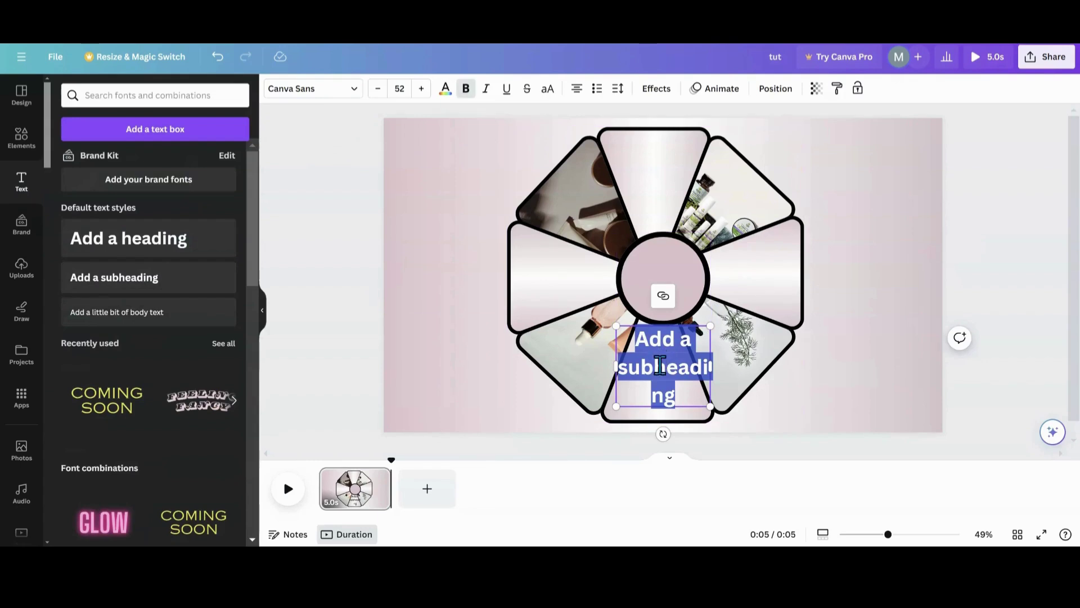
text(Spa)
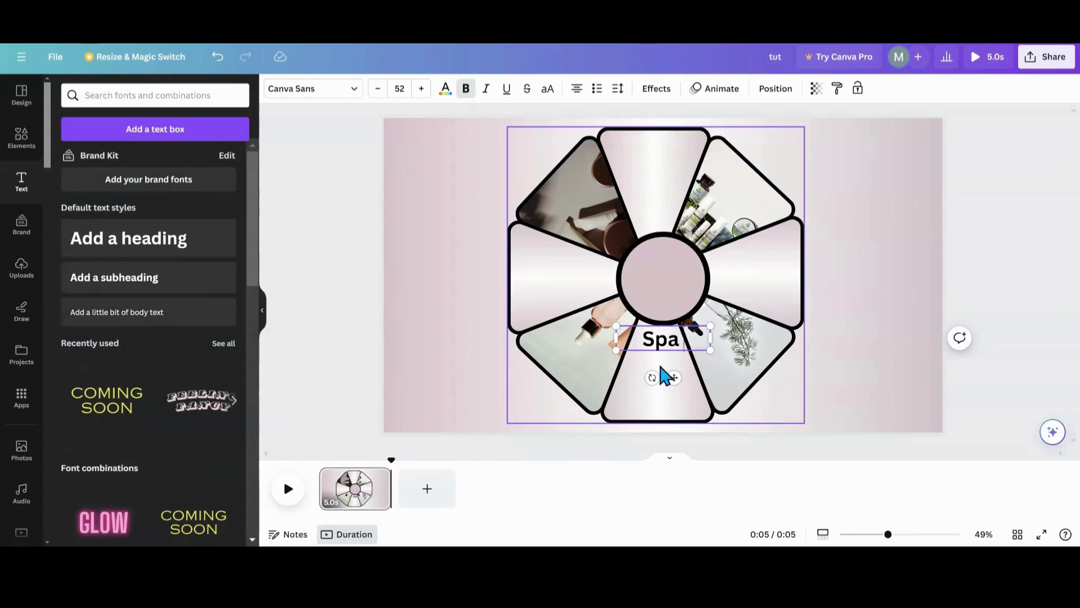
text( Days)
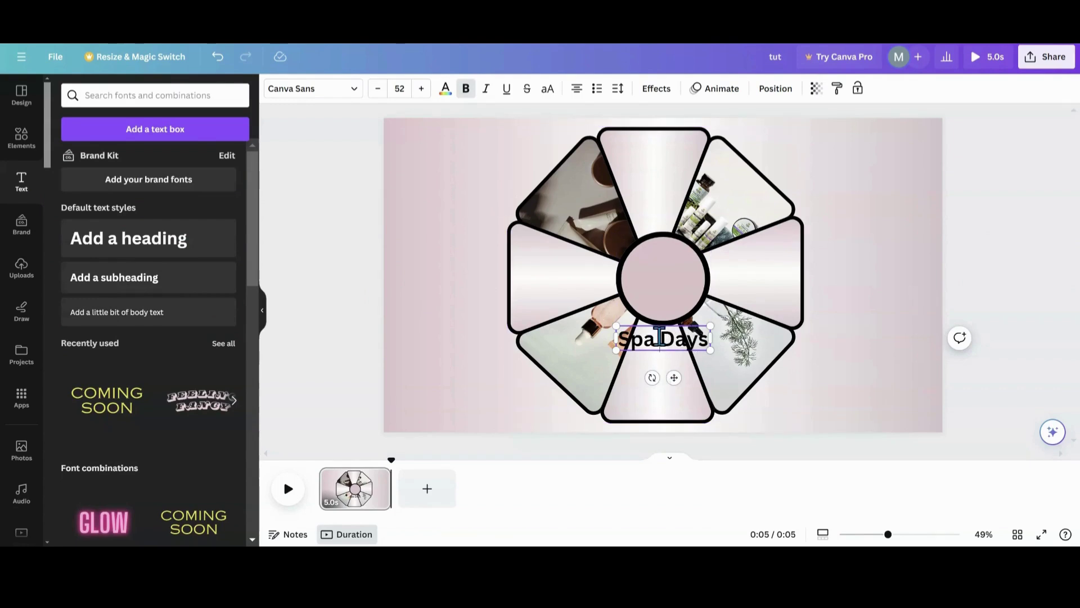
click(659, 336)
key(Return)
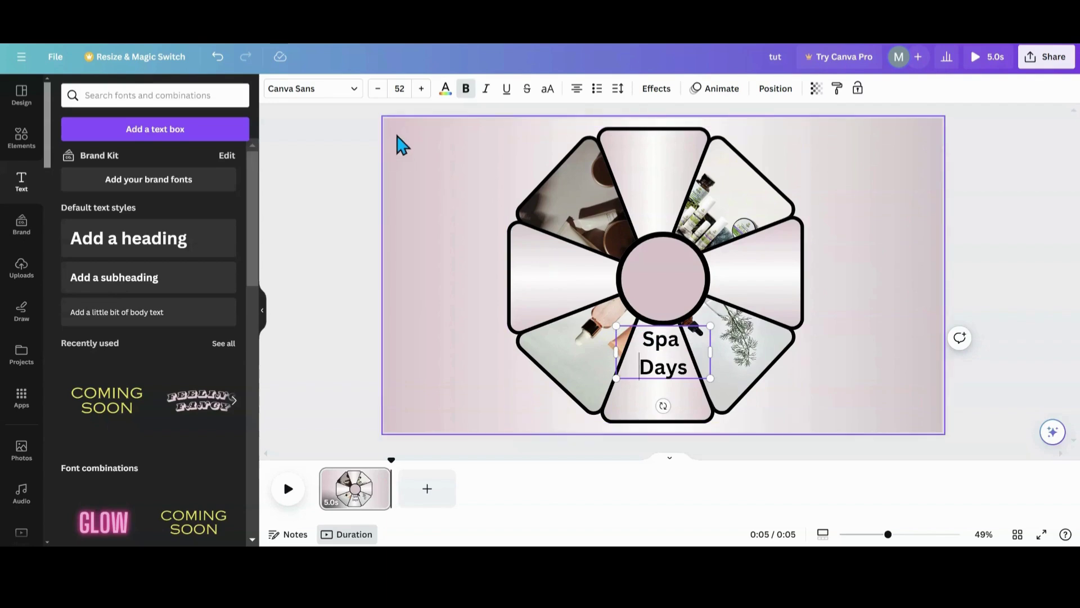
Step: Set the "Spa Days" text in the Amsterdam One font
drag(685, 369, 661, 358)
key(ctrl+a)
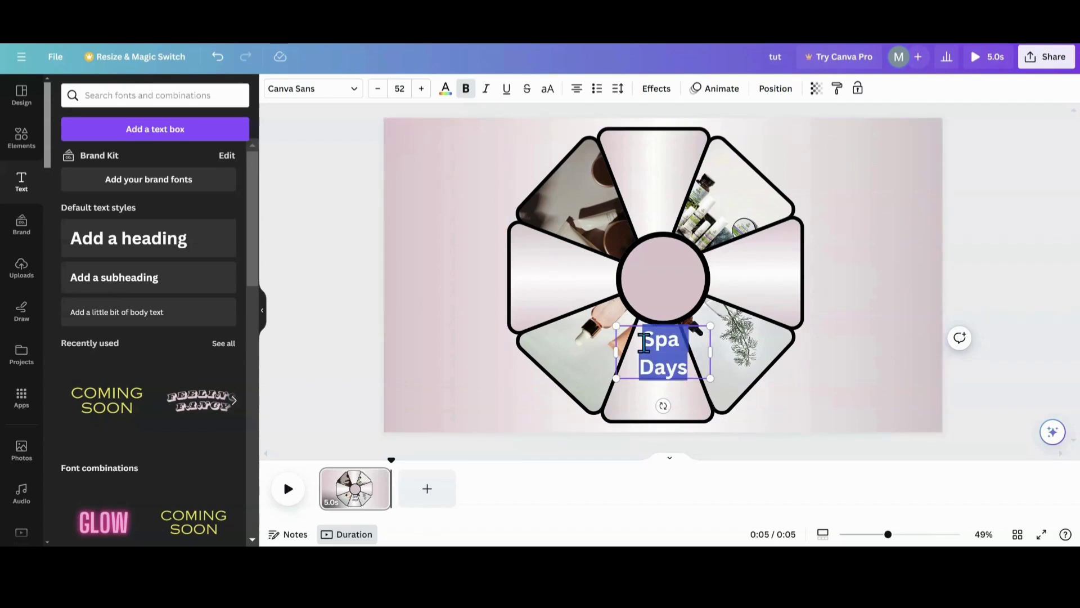
click(355, 90)
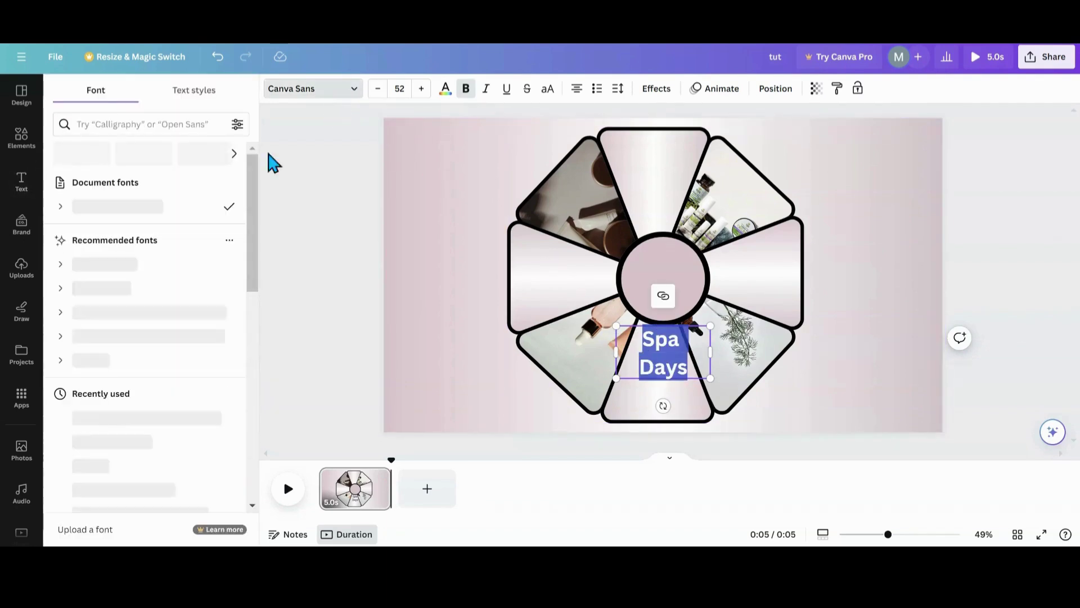
click(161, 419)
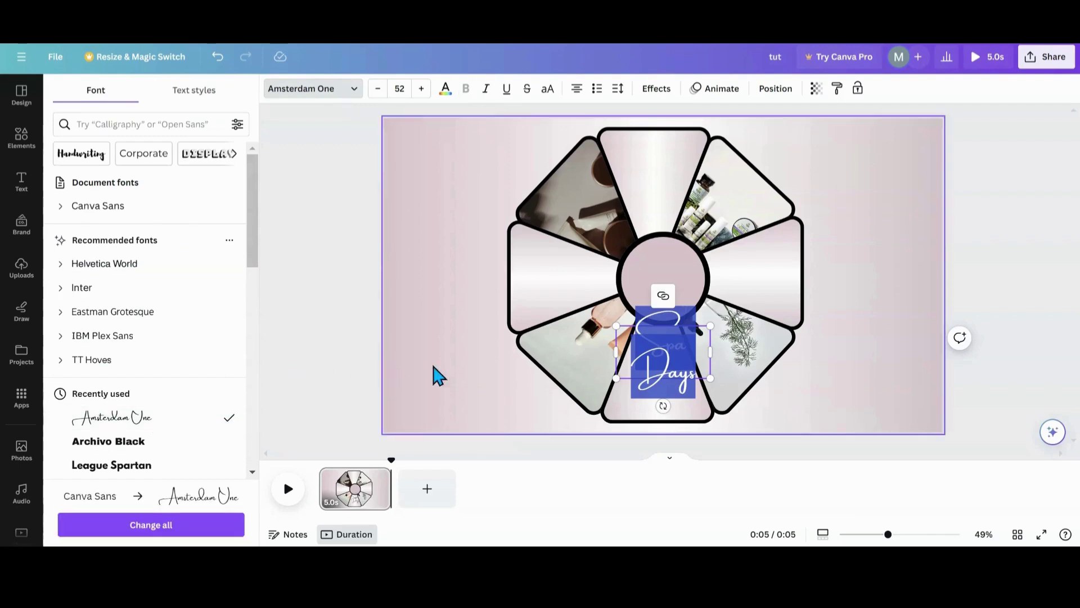
click(815, 427)
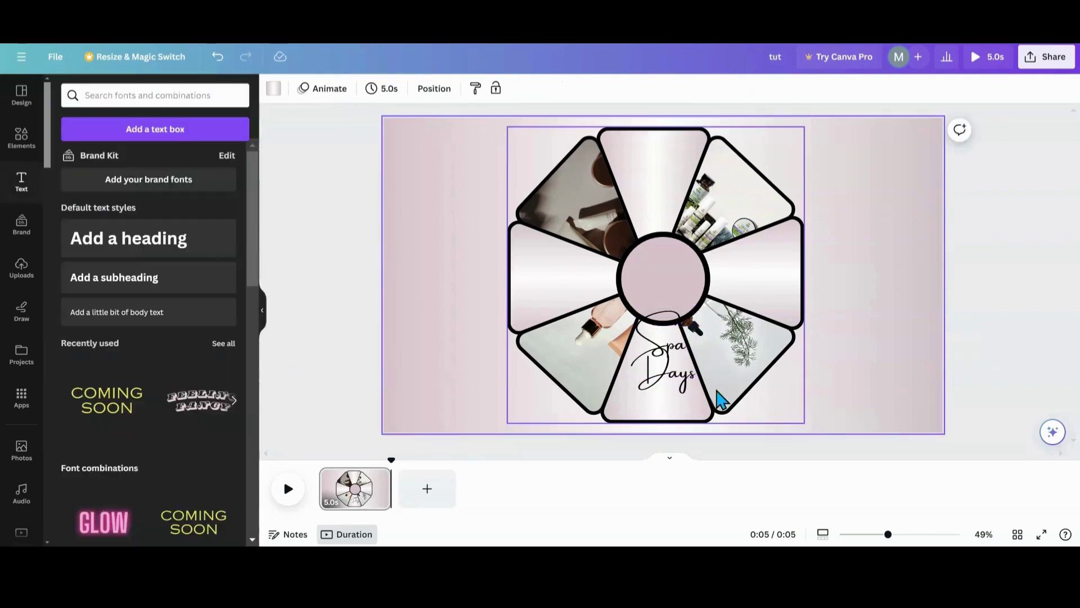
Step: Fit the "Spa Days" text inside the hub circle at about size 40.5 and group it with the circle
drag(653, 369, 663, 290)
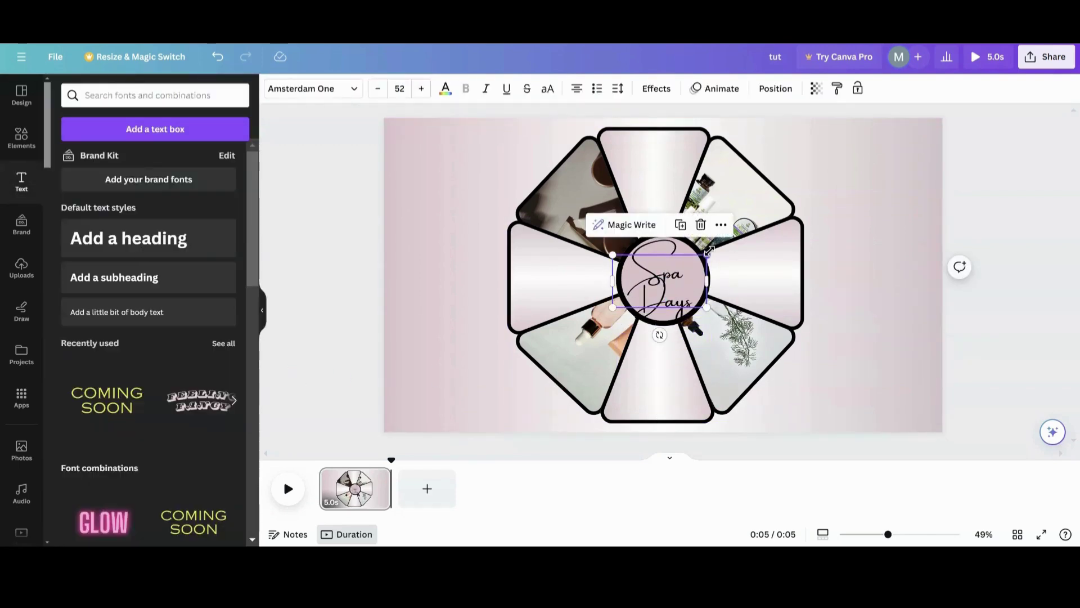
drag(707, 257, 669, 280)
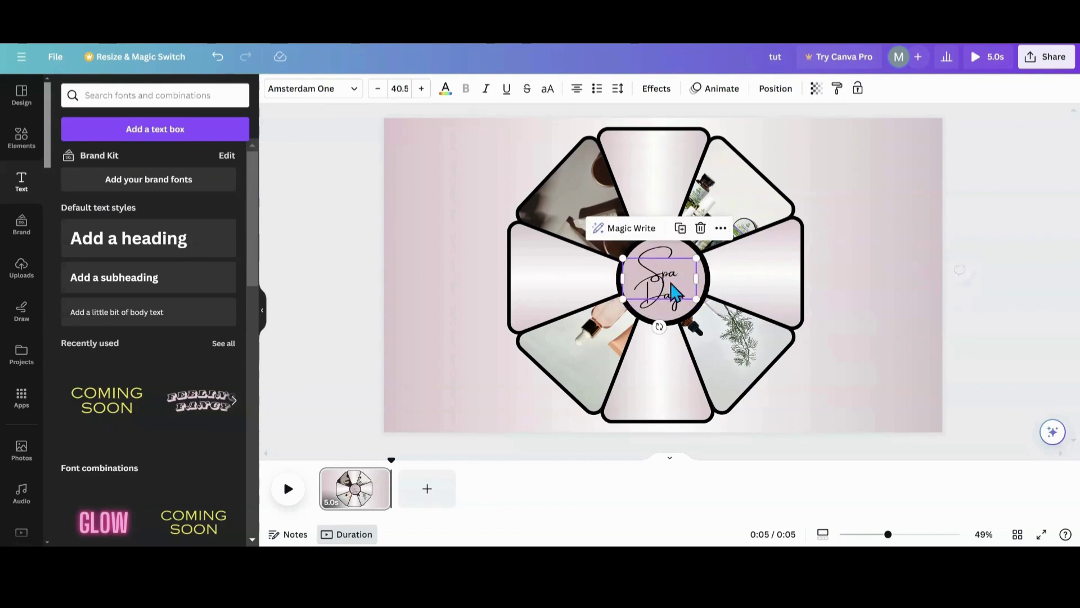
click(760, 95)
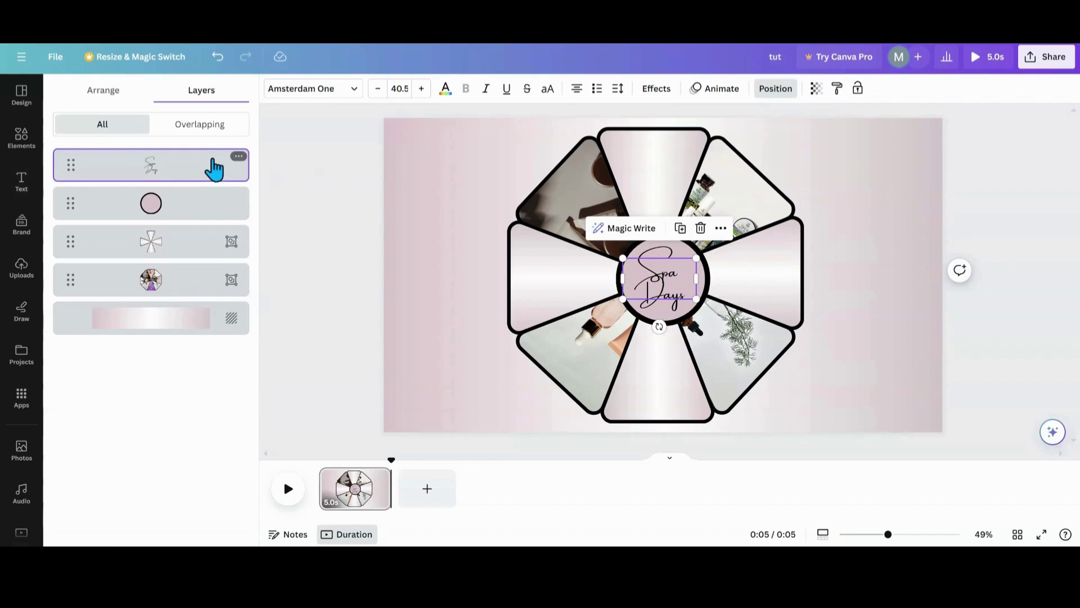
shift+click(179, 213)
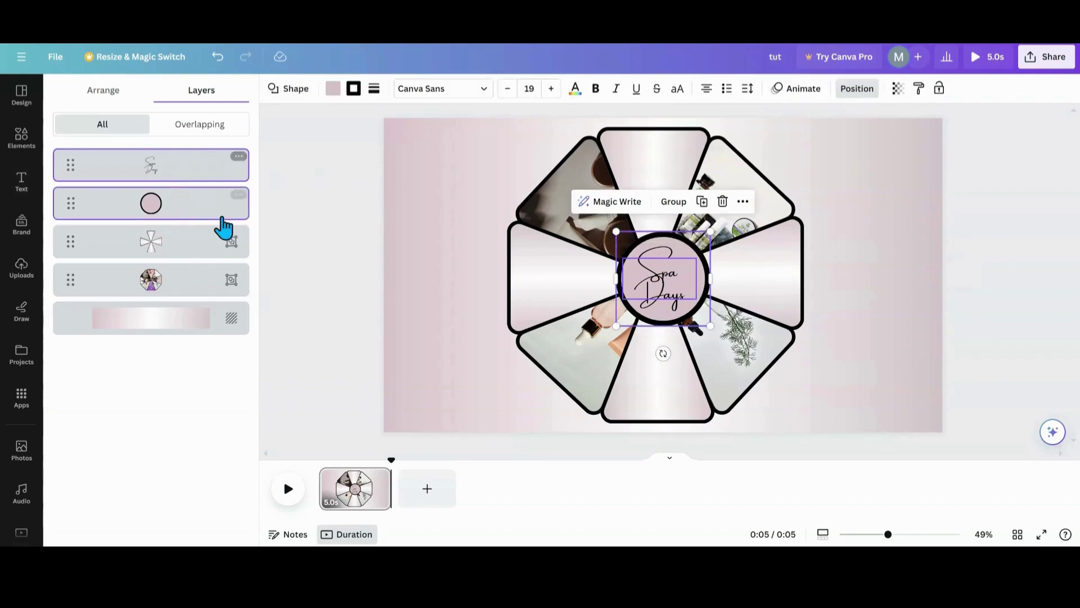
click(683, 202)
click(441, 303)
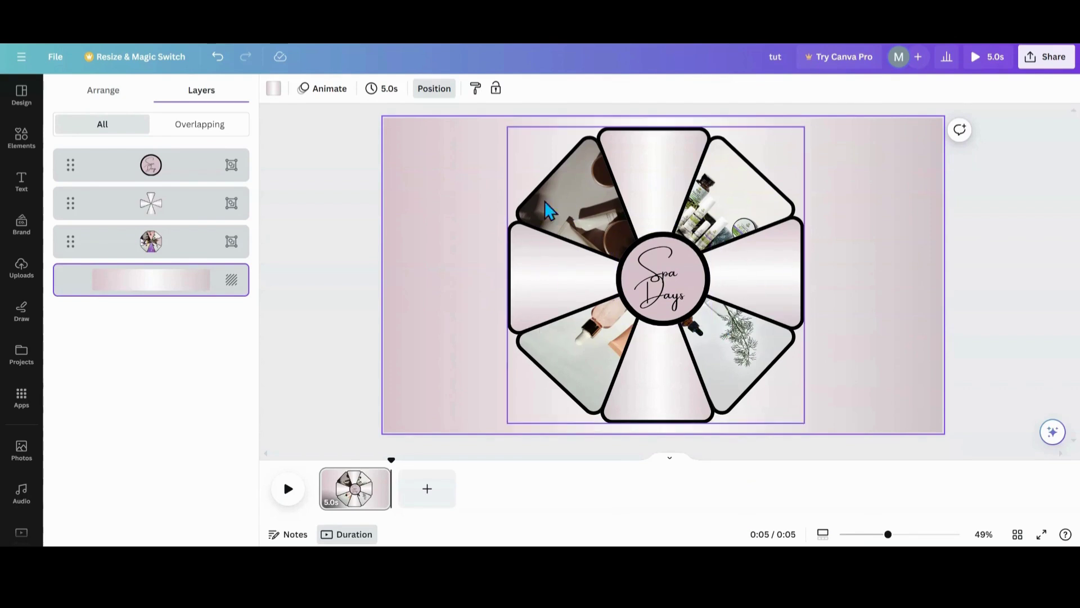
Step: Duplicate page 1
mouse_move(373, 481)
click(378, 479)
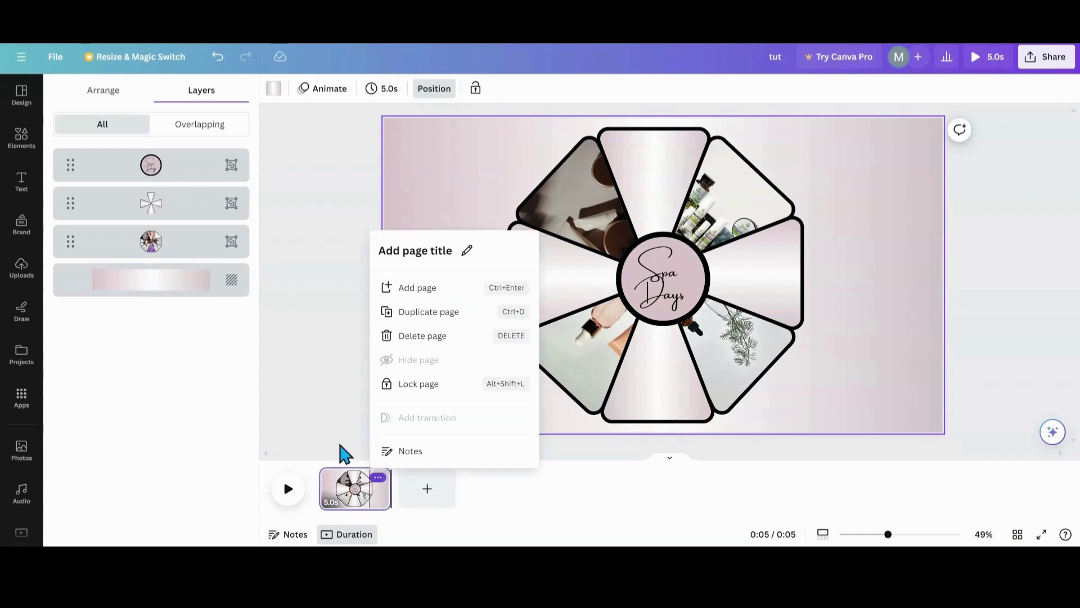
click(441, 312)
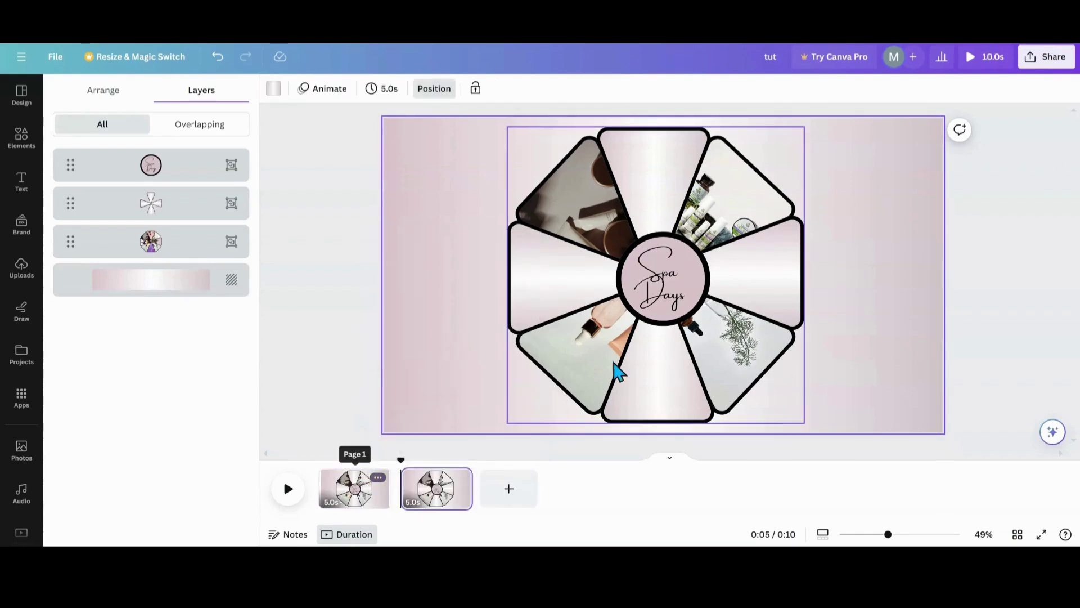
Step: On page 2, rotate the gradient wheel about 45° clockwise and the photo wheel about 45° counterclockwise
click(186, 213)
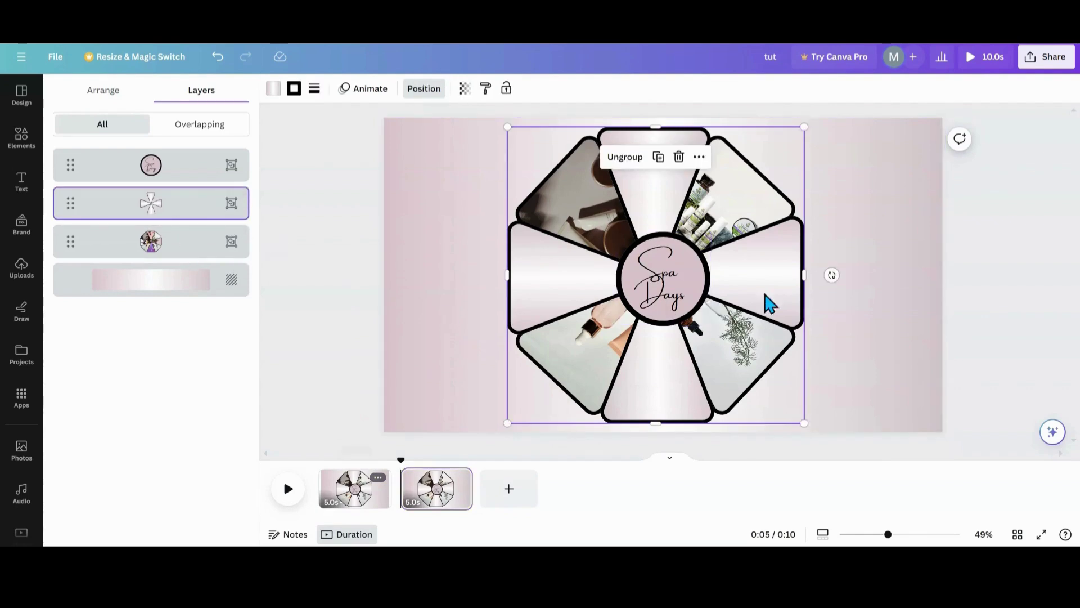
drag(831, 274, 768, 386)
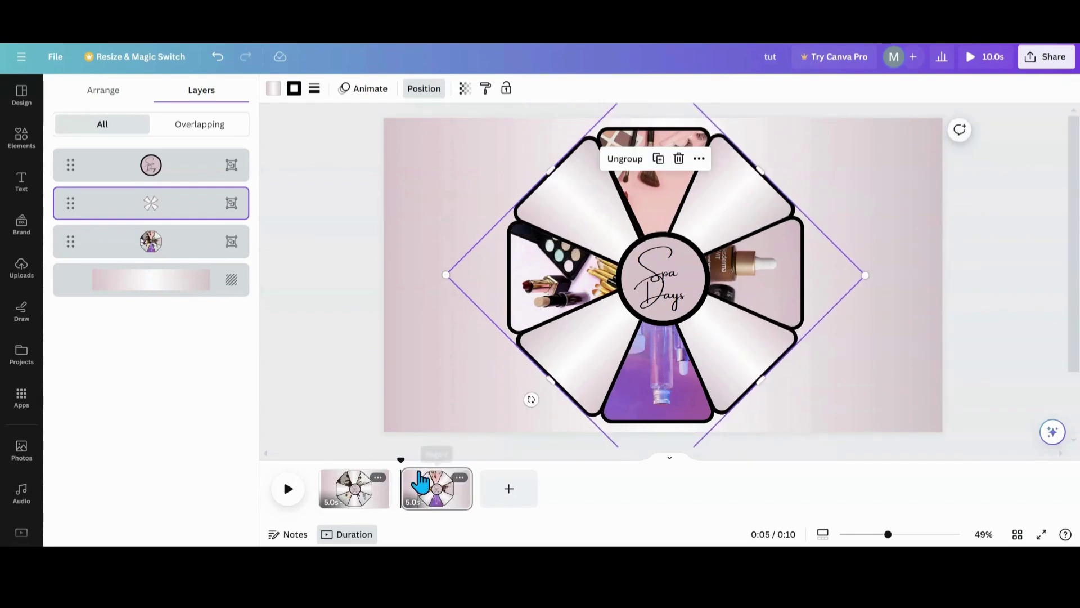
click(187, 248)
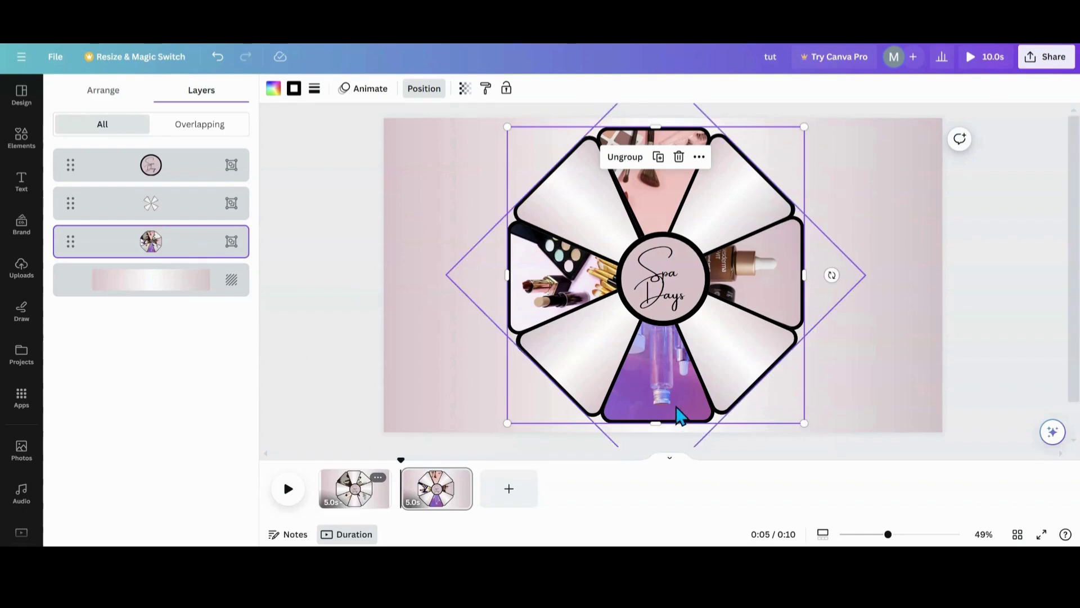
drag(831, 274, 771, 161)
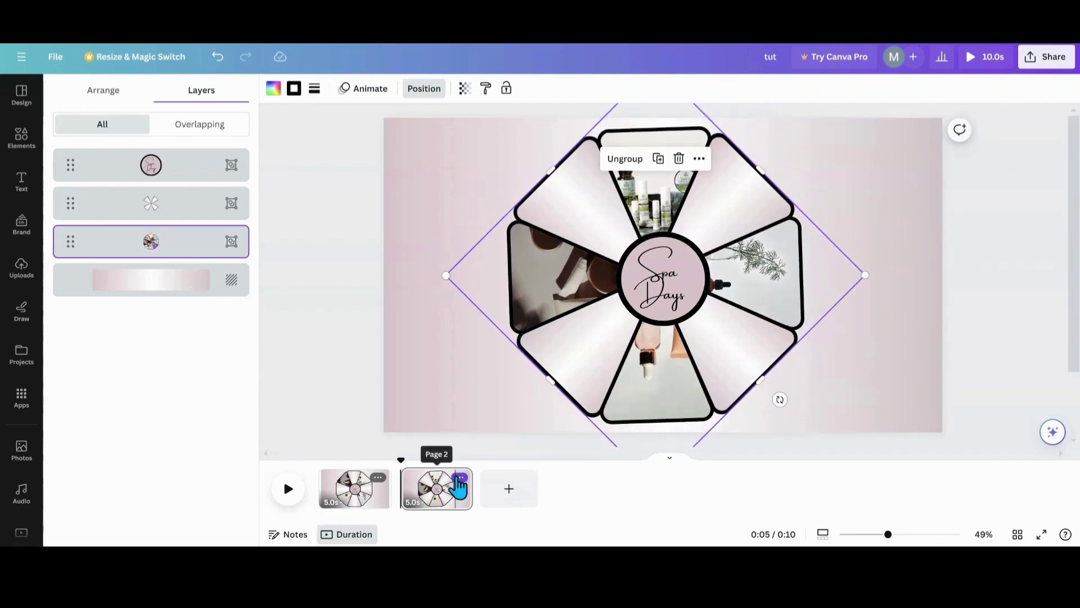
Step: Duplicate page 2 and, on the new page 3, rotate the gradient wheel about 45° clockwise and the photo wheel about 45° counterclockwise
click(459, 477)
click(510, 311)
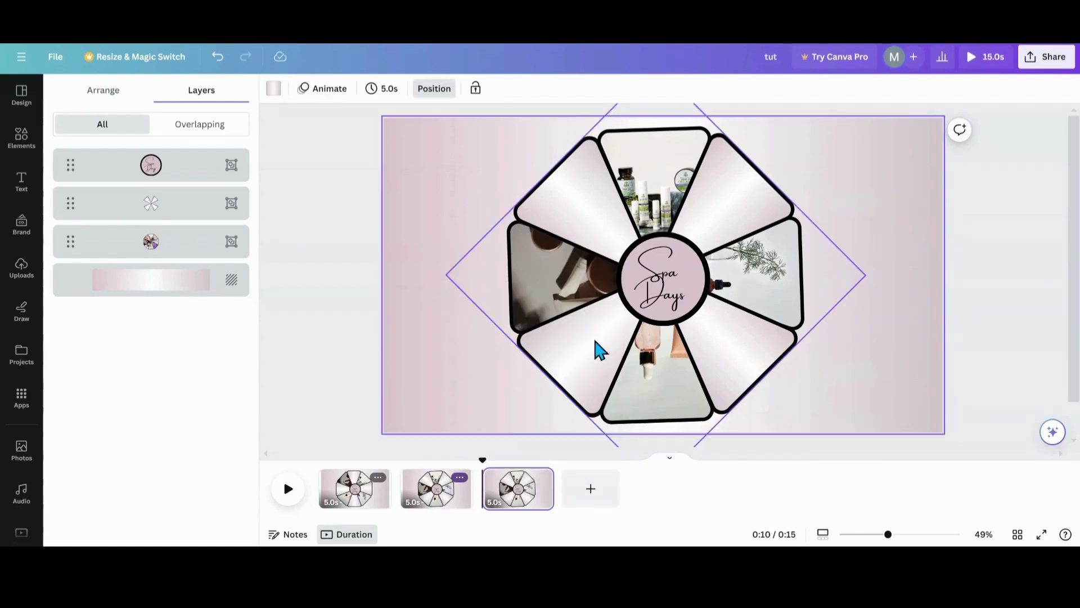
click(740, 375)
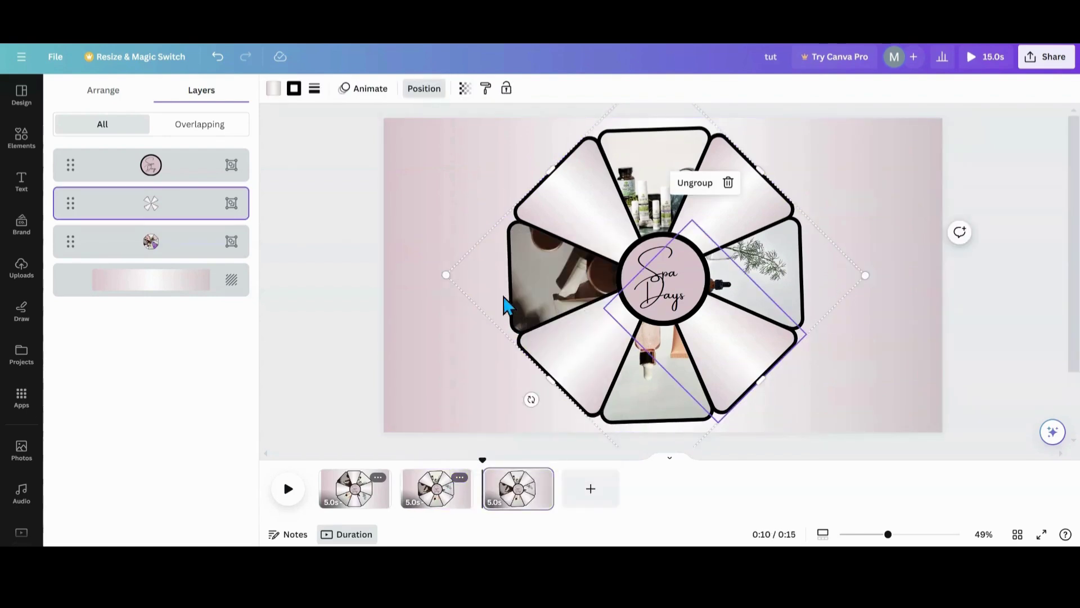
drag(530, 398, 452, 273)
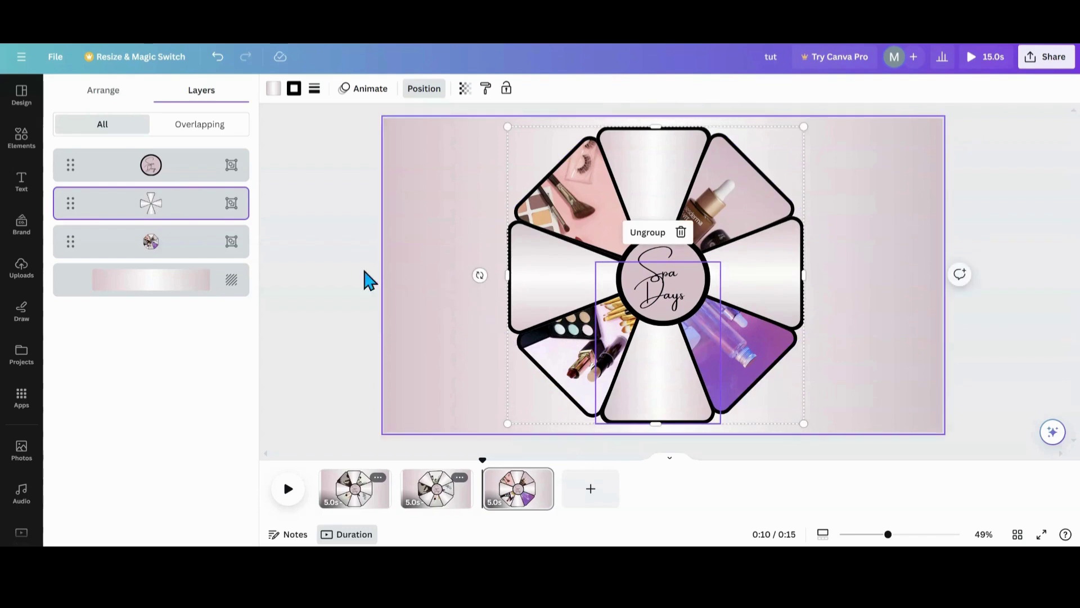
click(204, 251)
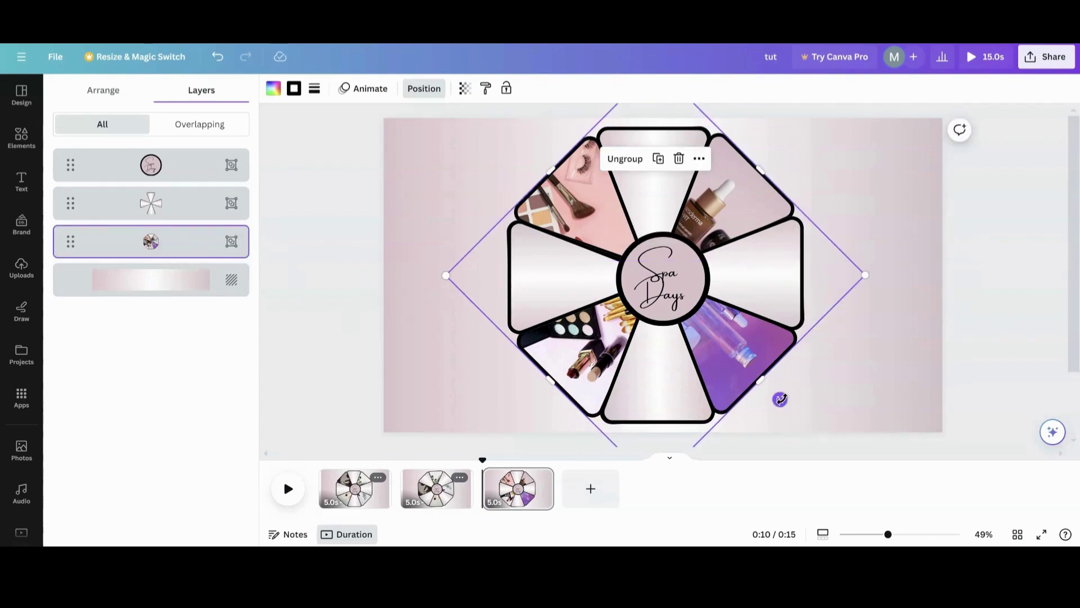
drag(780, 399, 864, 276)
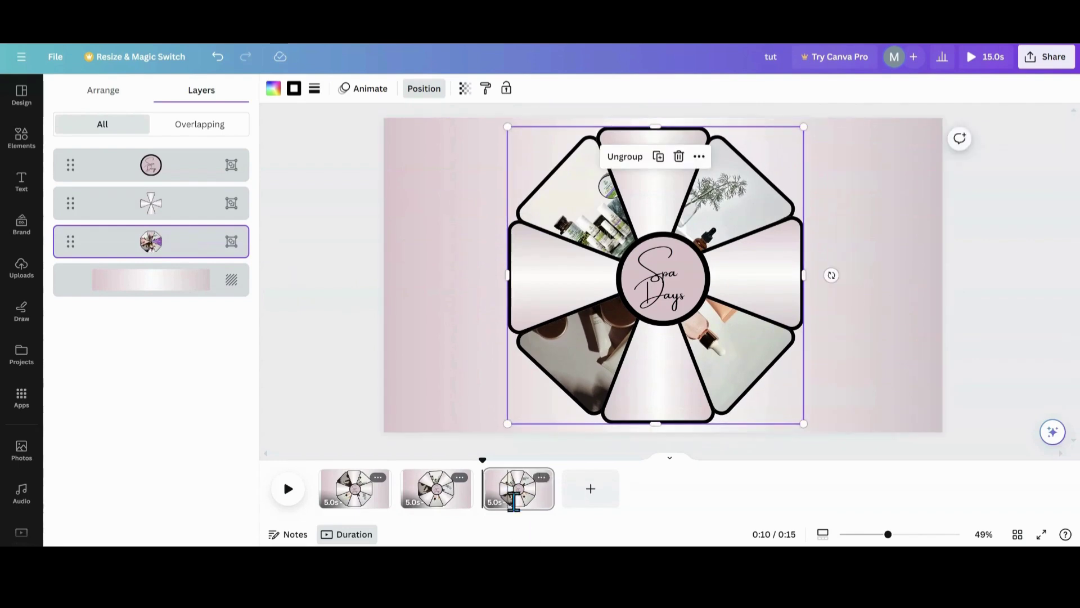
Step: Duplicate page 3 and, on the new page 4, rotate the gradient wheel about 45° clockwise and the photo wheel about 45° counterclockwise
click(541, 477)
click(582, 312)
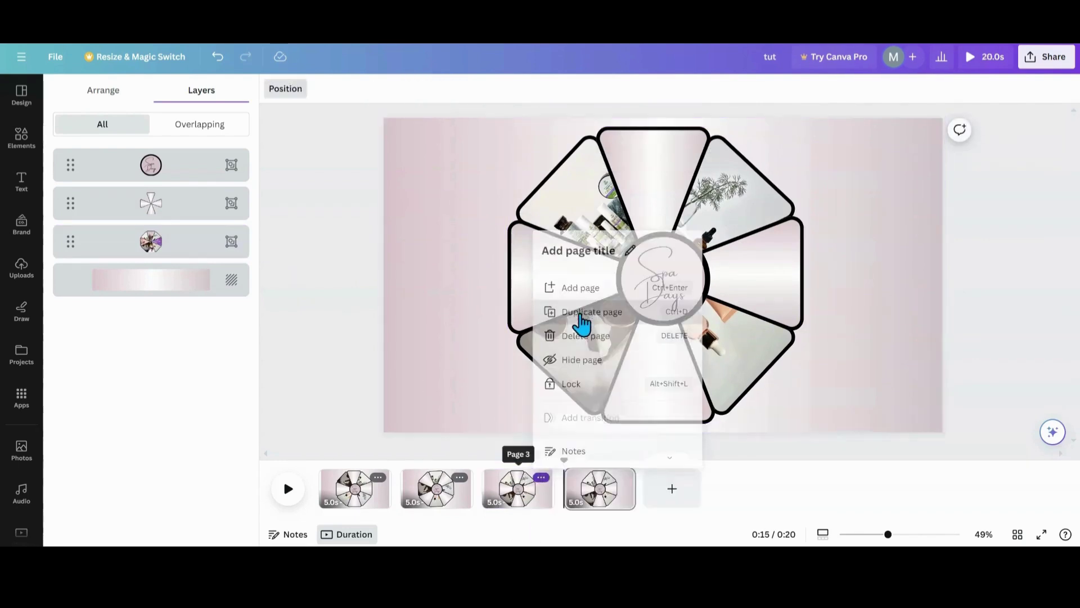
click(188, 208)
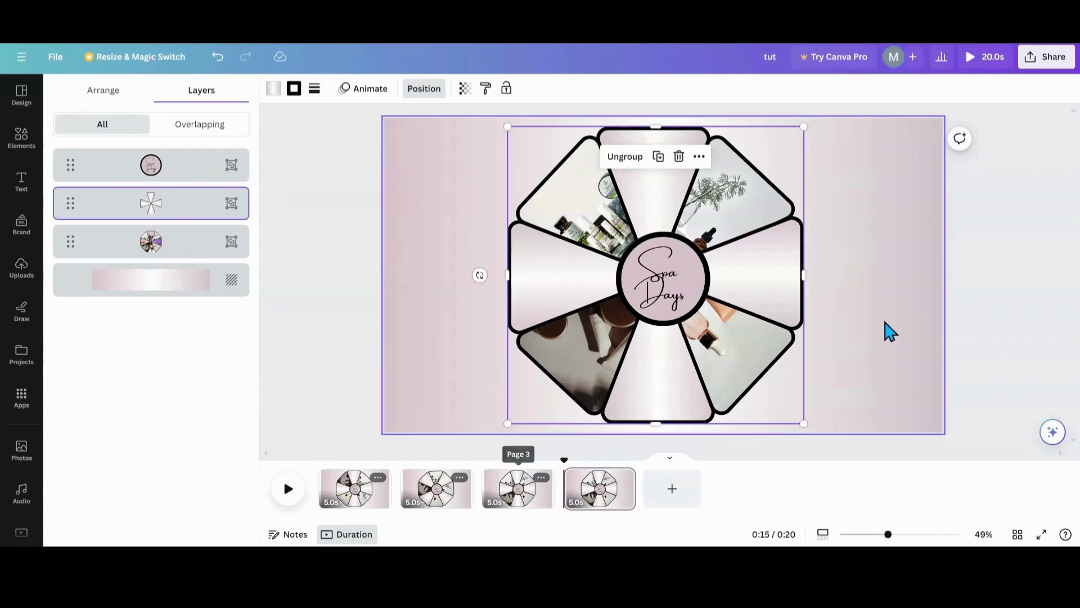
drag(480, 275, 504, 125)
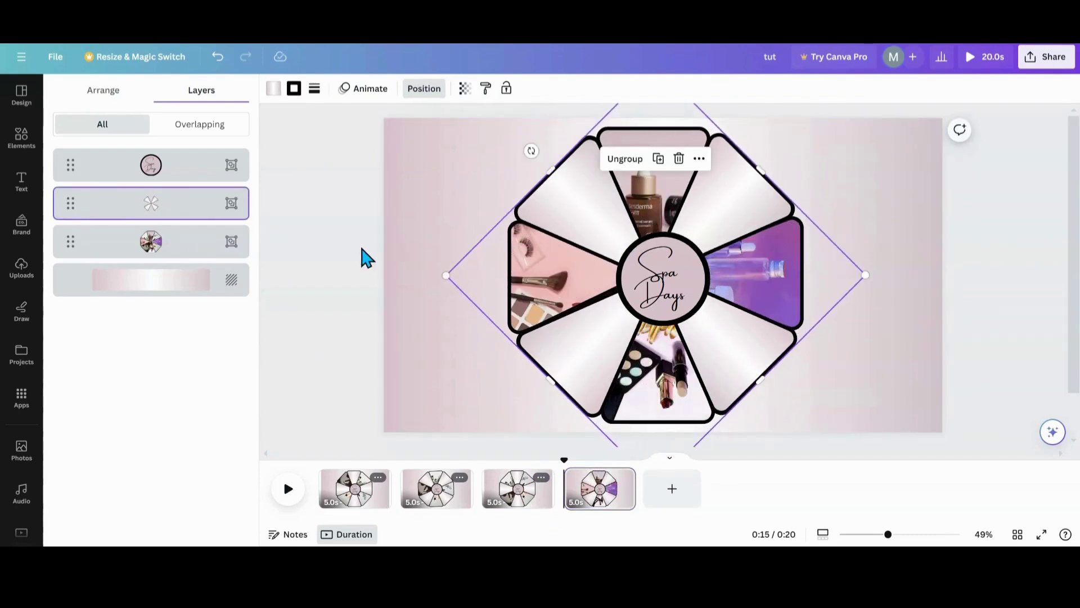
click(193, 243)
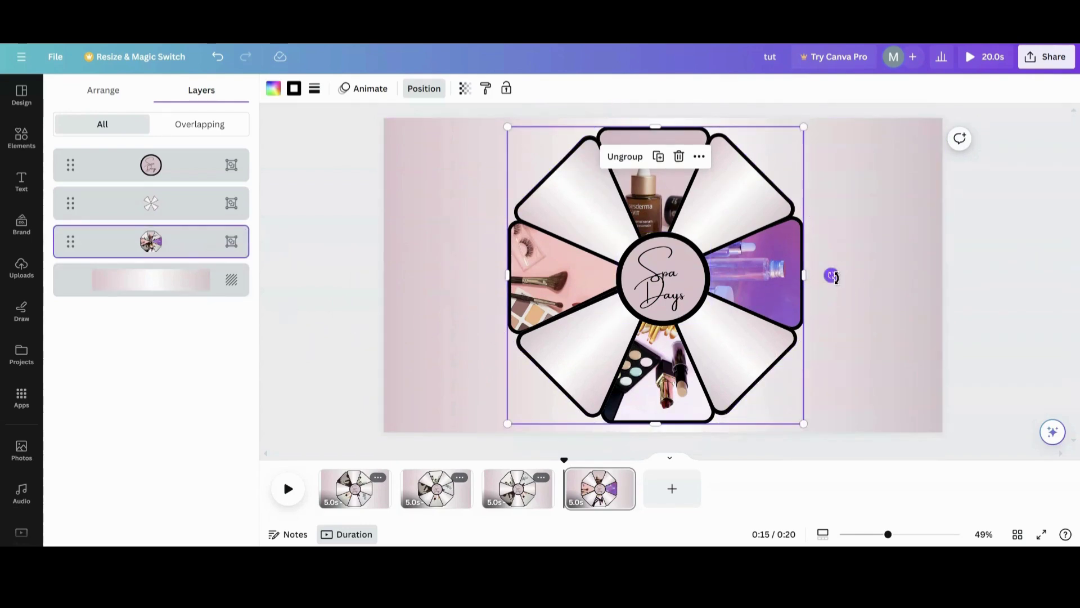
drag(831, 275, 779, 152)
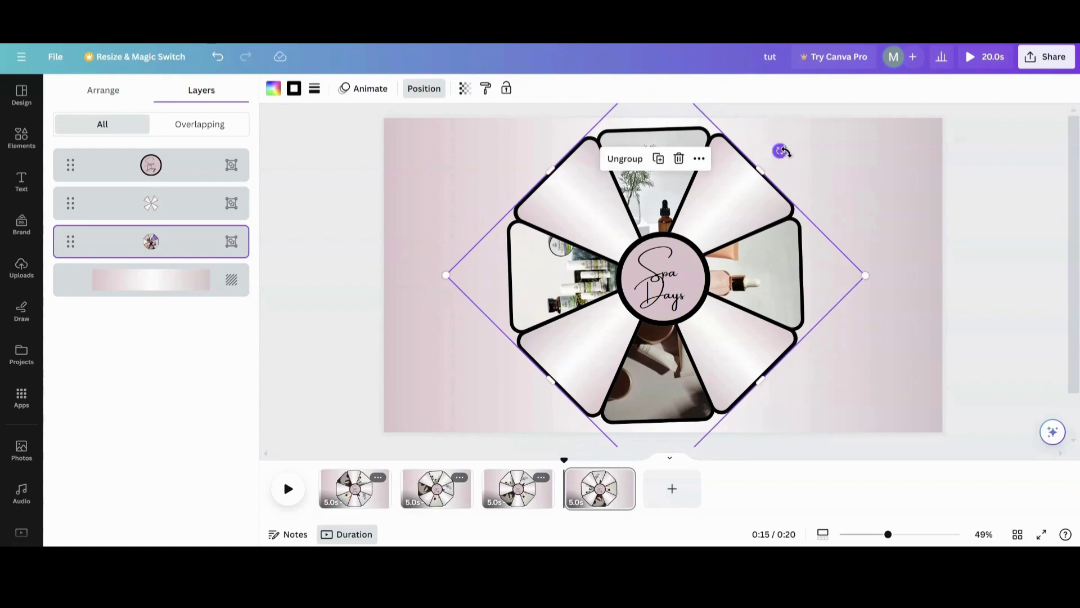
Step: Duplicate page 4 and, on the new page 5, rotate only the photo wheel about 45° counterclockwise
click(606, 503)
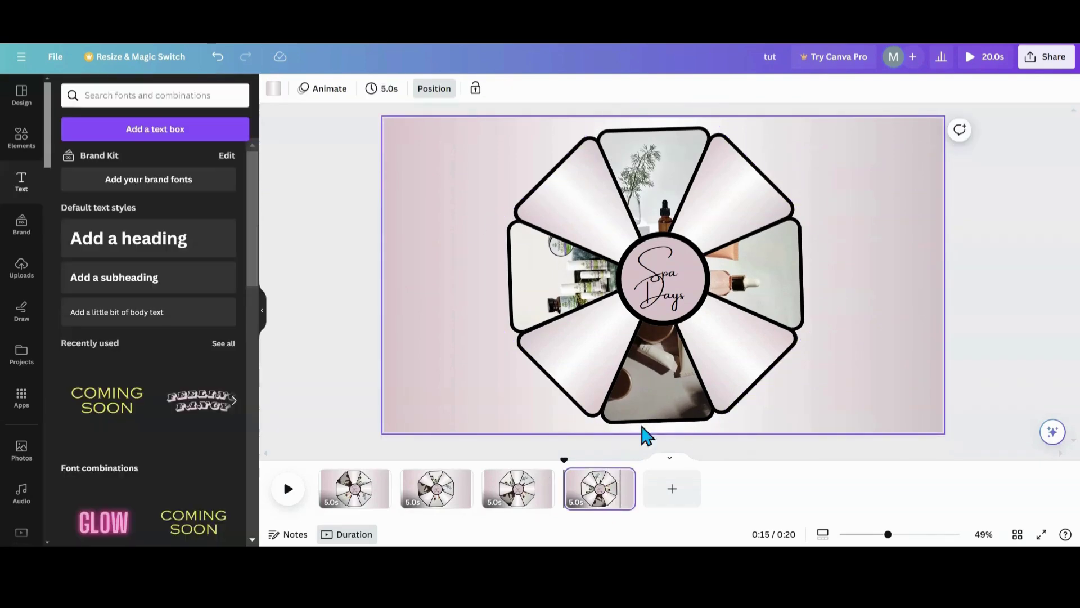
mouse_move(635, 490)
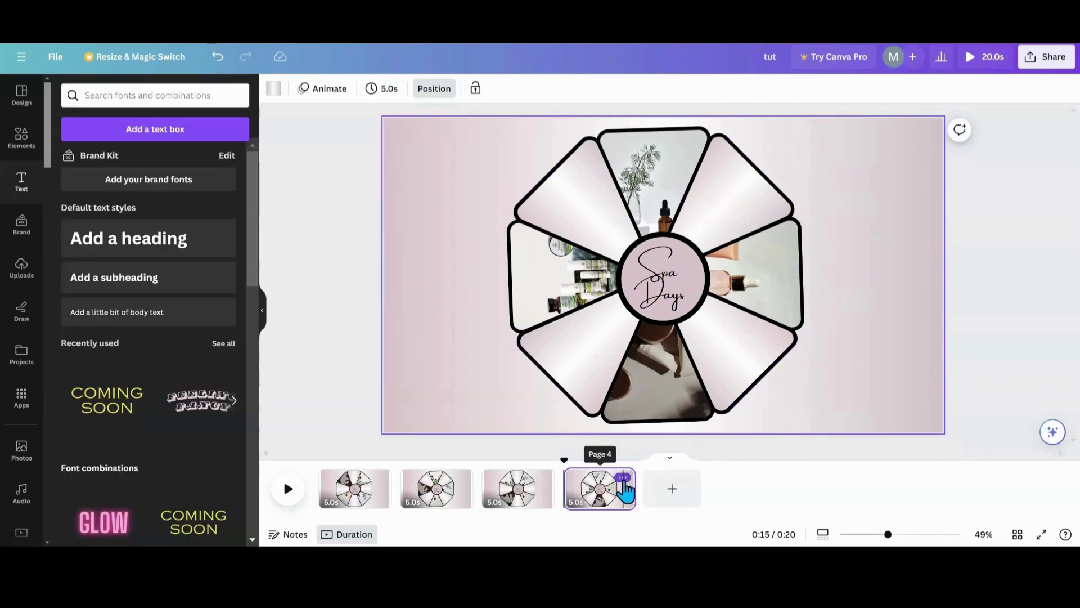
click(622, 479)
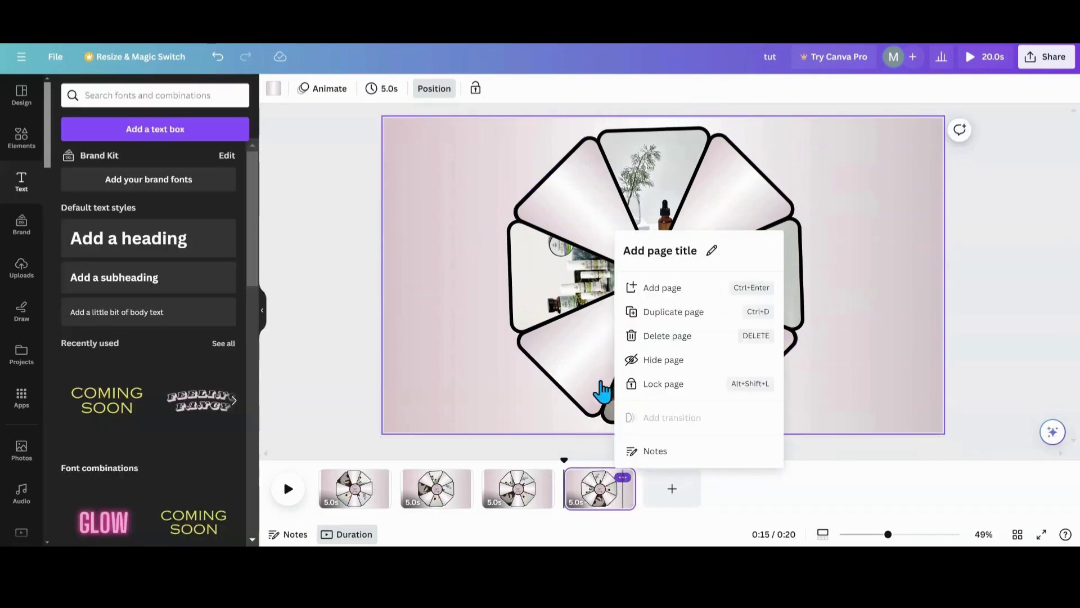
click(654, 312)
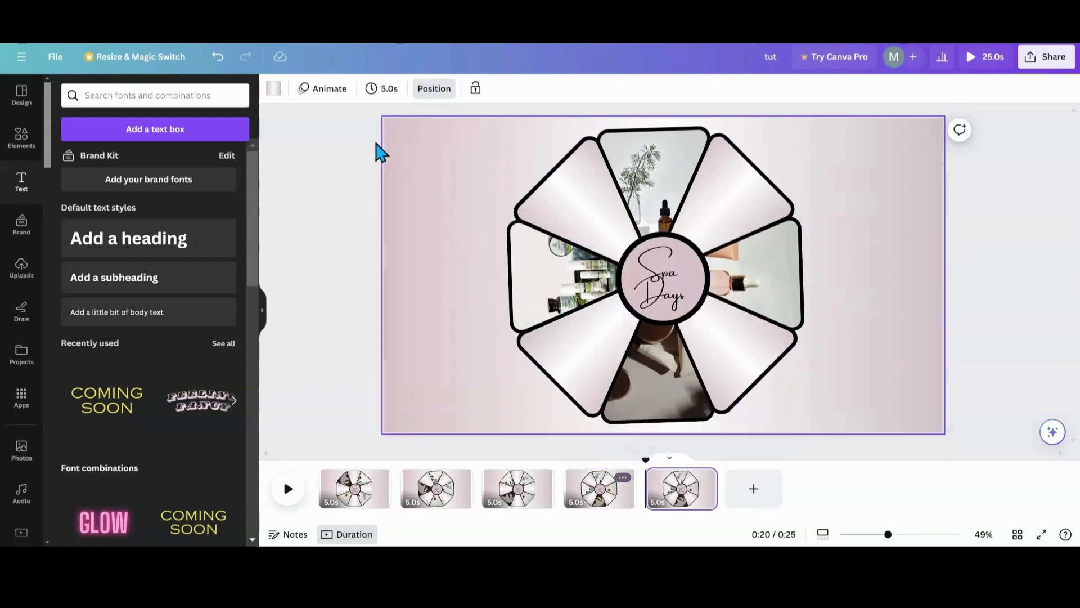
click(424, 94)
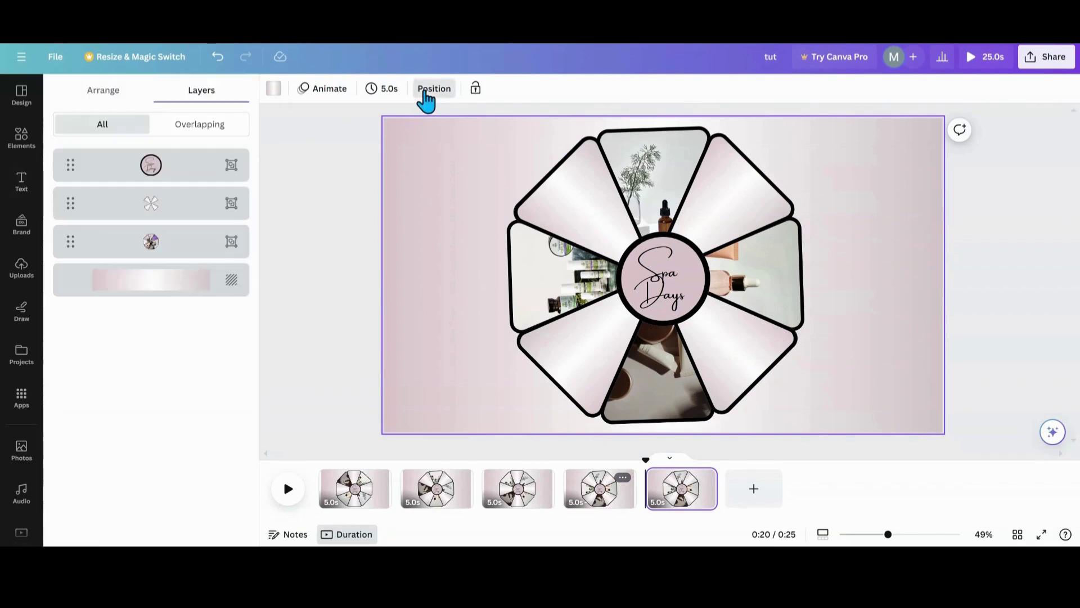
click(109, 254)
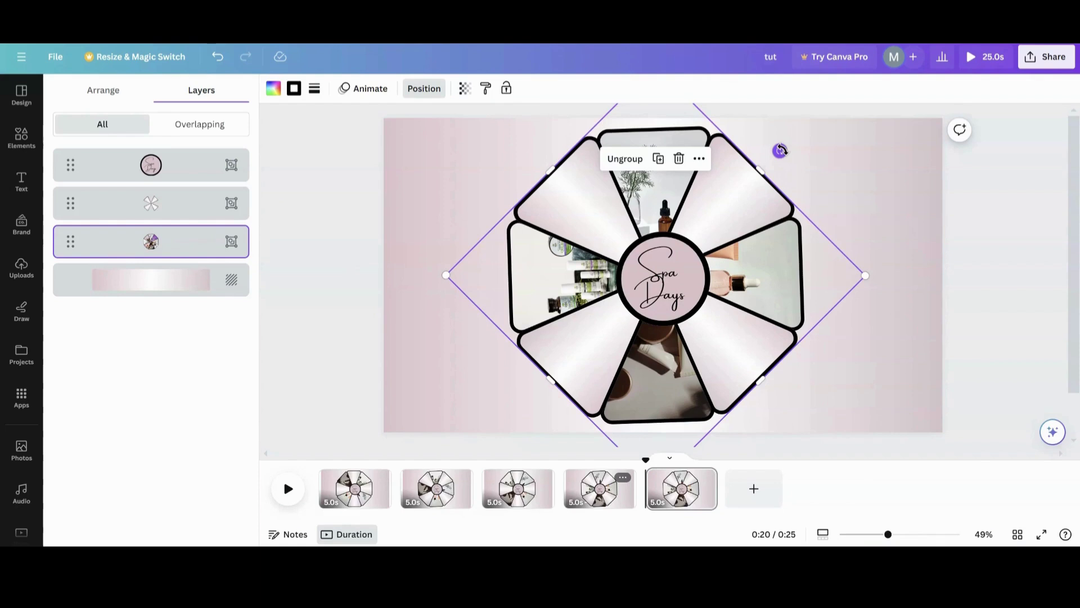
drag(780, 150, 655, 107)
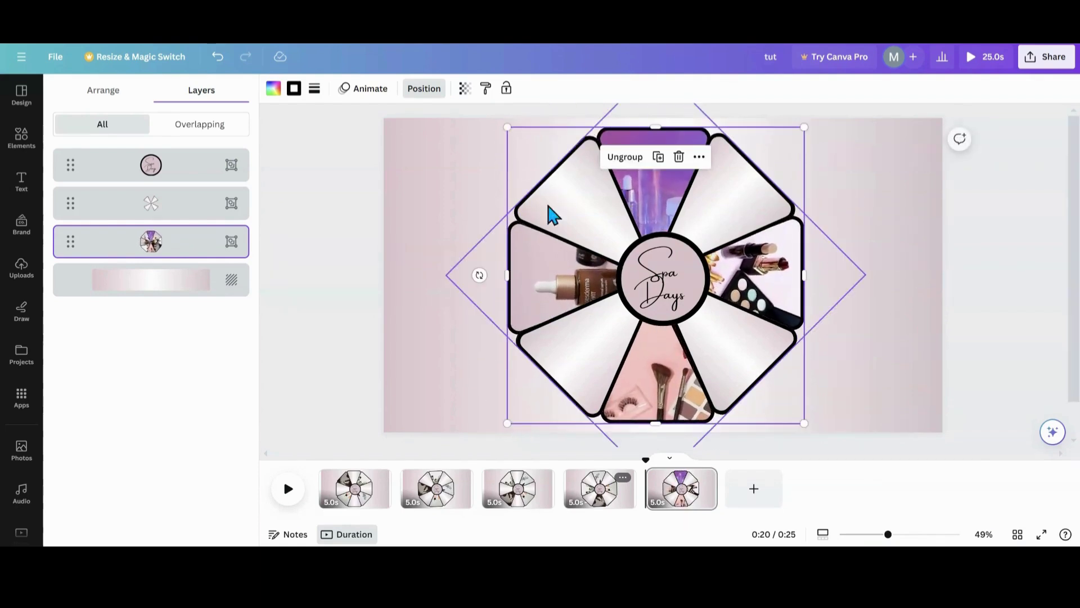
Step: Duplicate page 5 and, on the new page 6, rotate the gradient wheel about 45° clockwise and the photo wheel about 45° counterclockwise
click(704, 478)
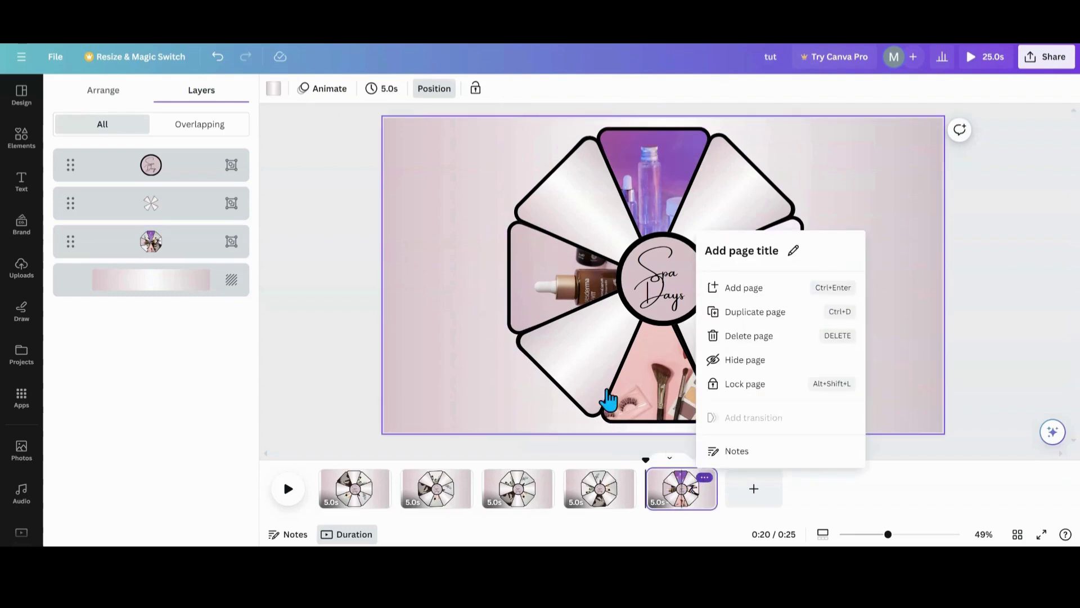
click(748, 319)
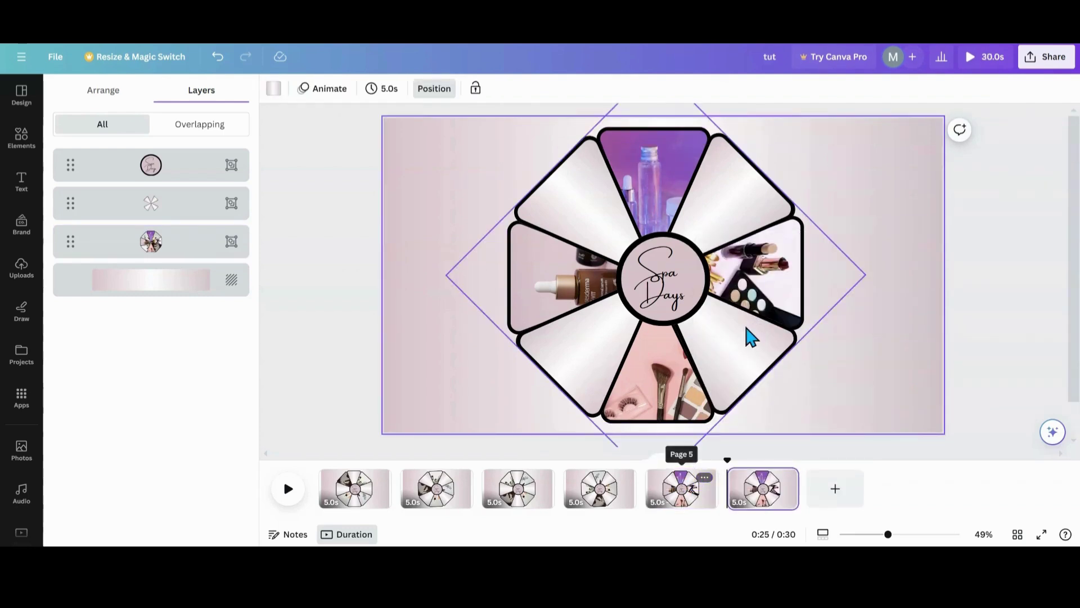
click(185, 215)
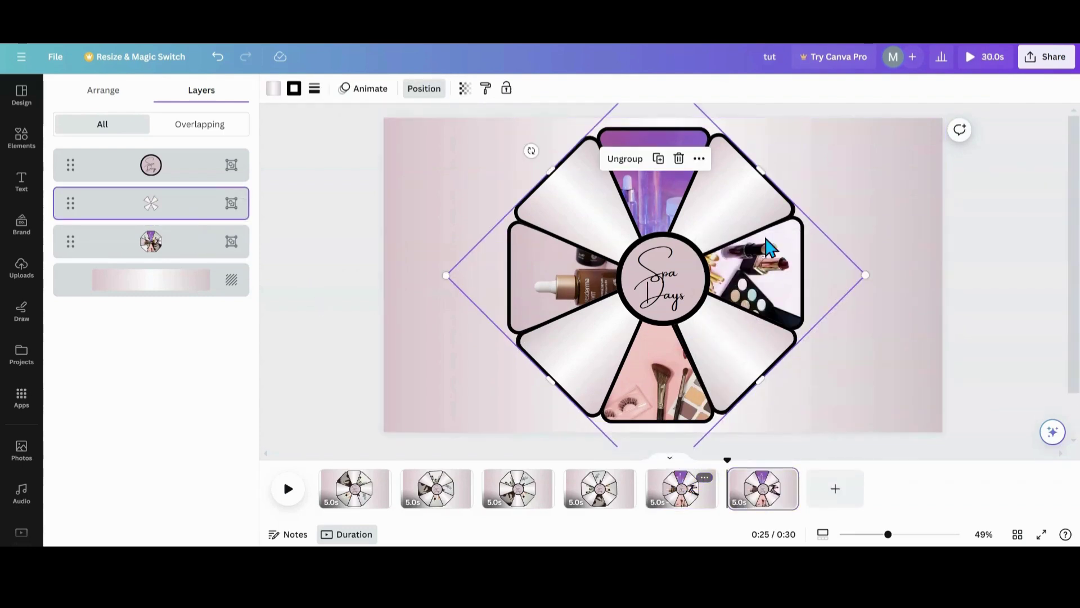
drag(531, 151, 655, 110)
click(215, 249)
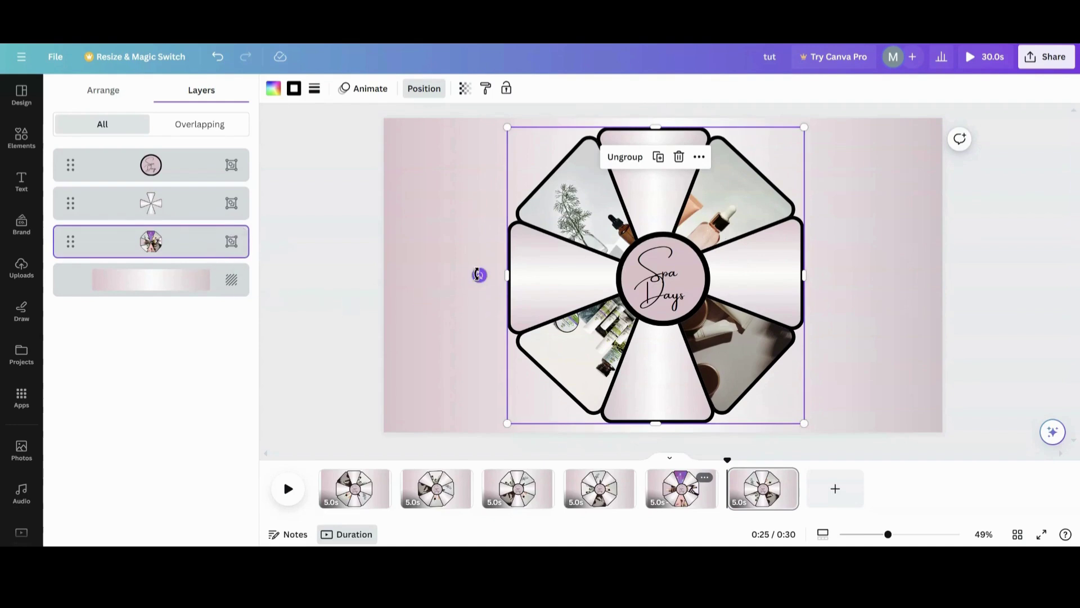
drag(478, 275, 518, 412)
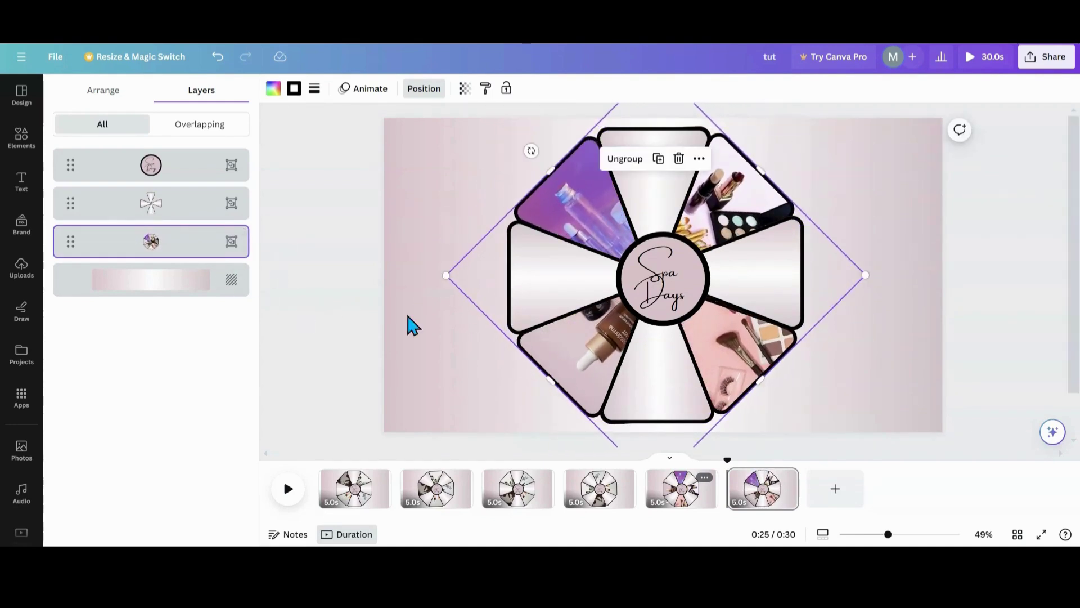
Step: Duplicate page 6 and, on the new page 7, rotate the gradient wheel about 45° clockwise and the photo wheel about 45° counterclockwise
click(786, 479)
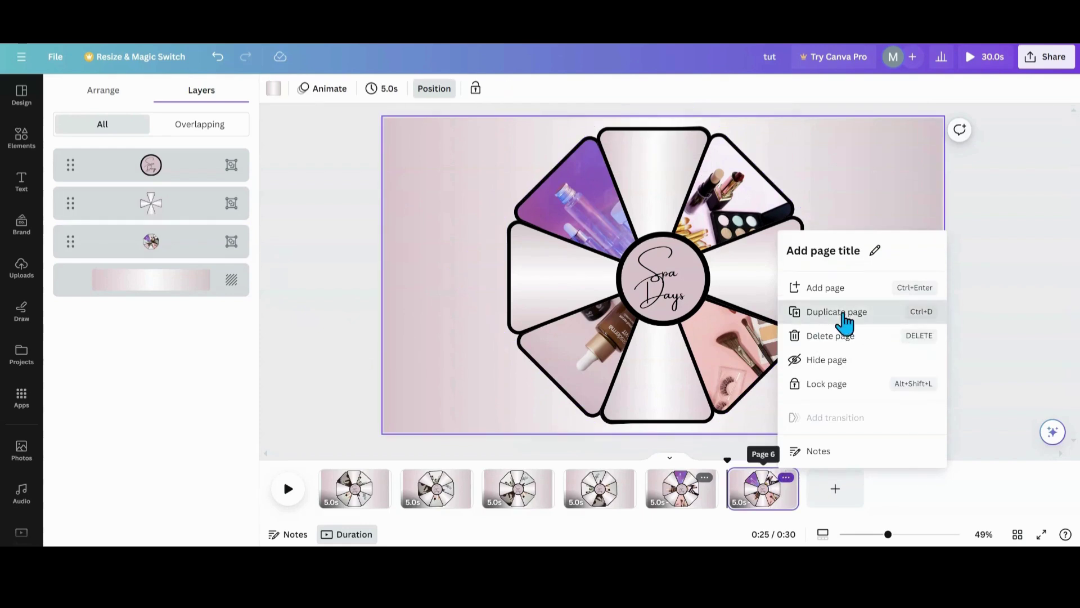
click(842, 313)
click(182, 210)
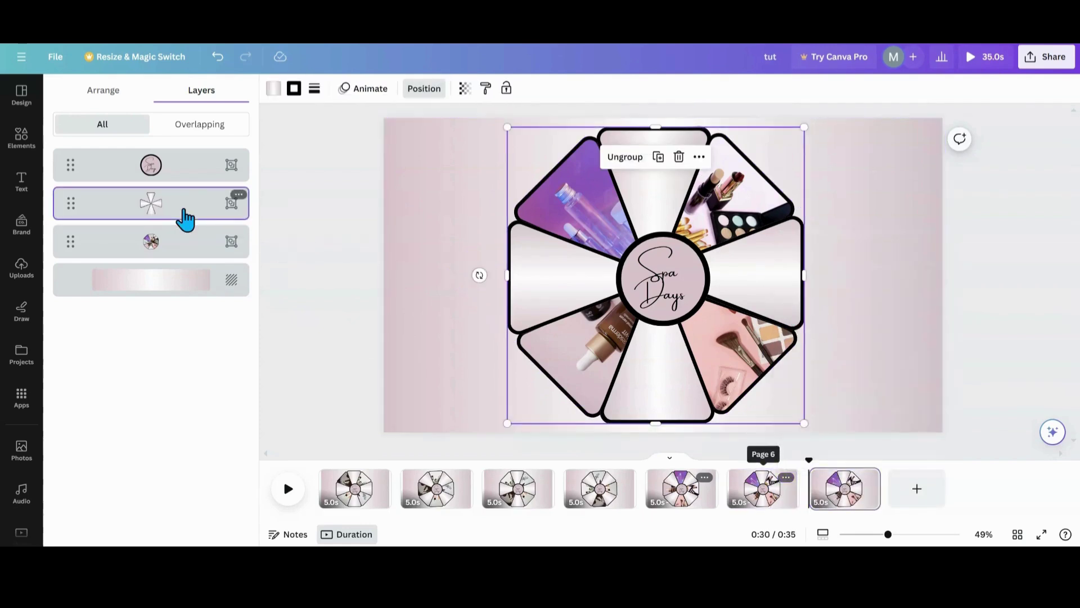
drag(480, 276, 507, 135)
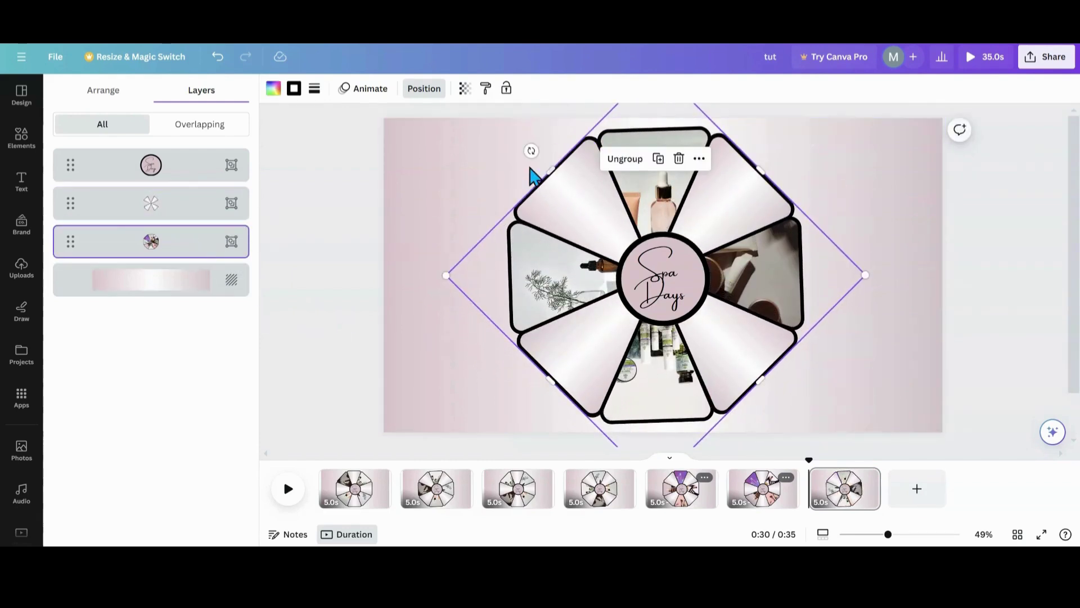
drag(530, 150, 479, 272)
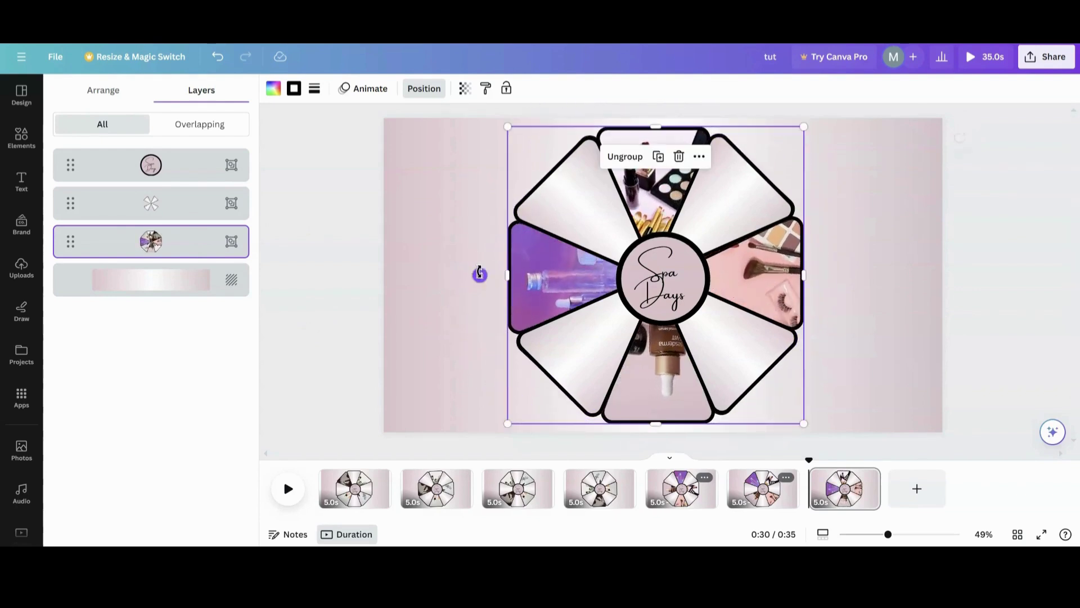
Step: Duplicate page 7 and, on the new page 8, rotate the gradient wheel about 45° clockwise and the photo wheel about 45° counterclockwise
click(868, 478)
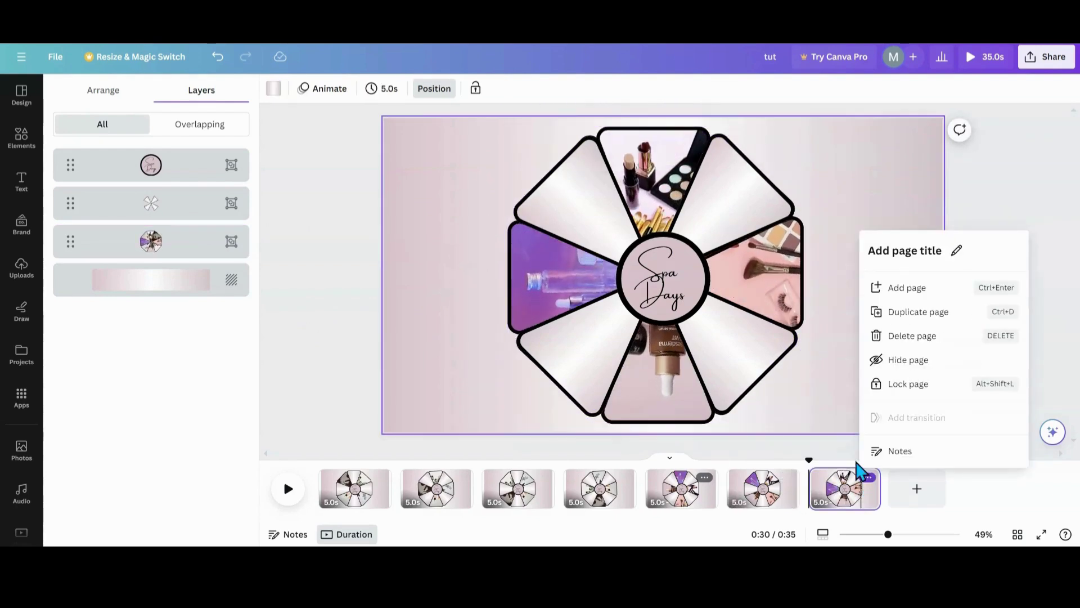
click(908, 312)
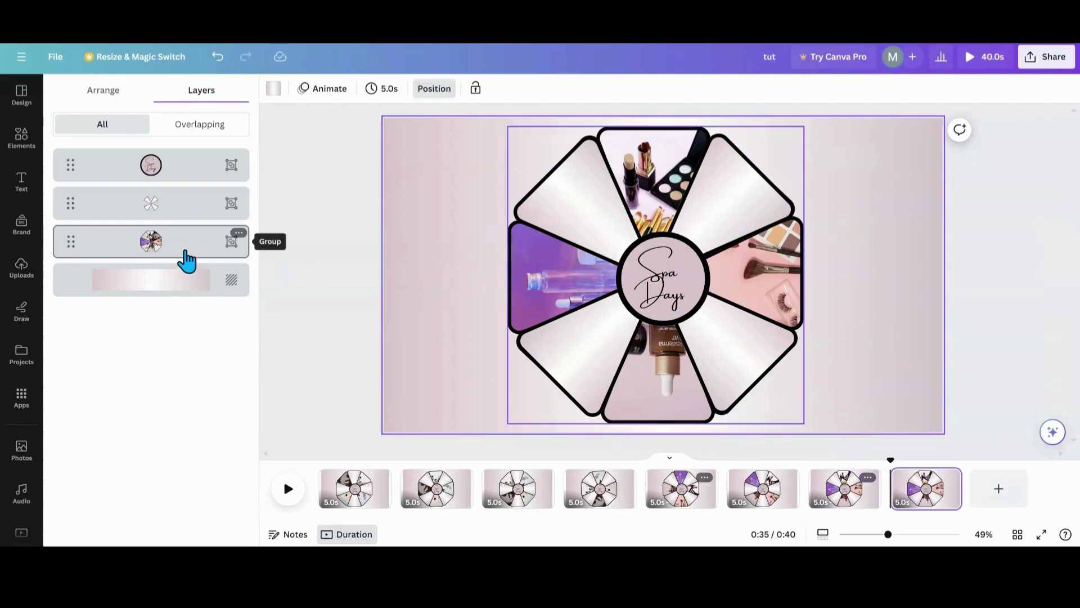
click(183, 207)
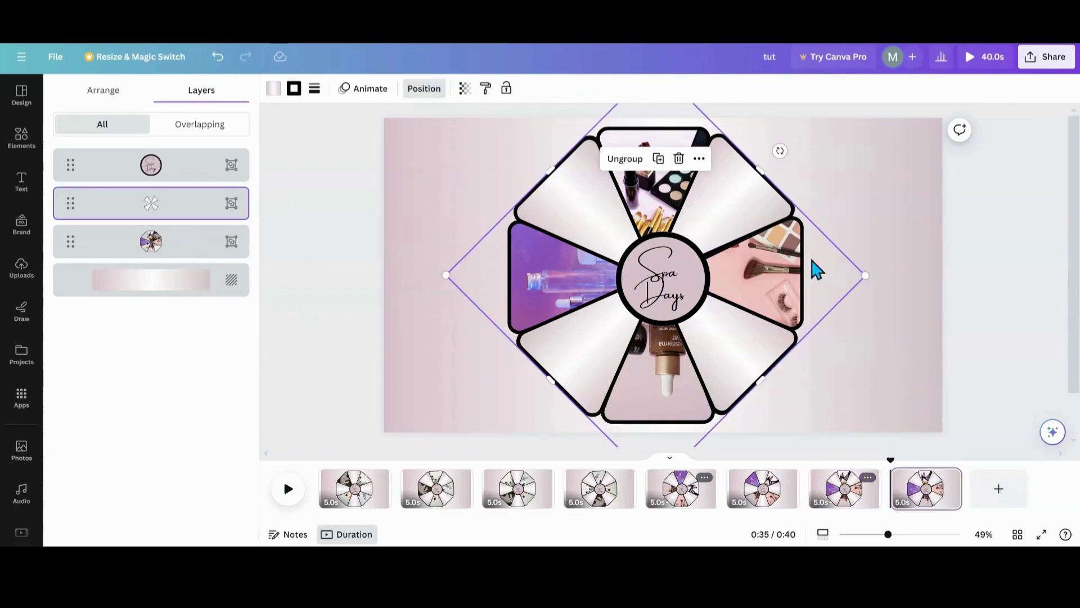
drag(780, 150, 832, 278)
click(176, 251)
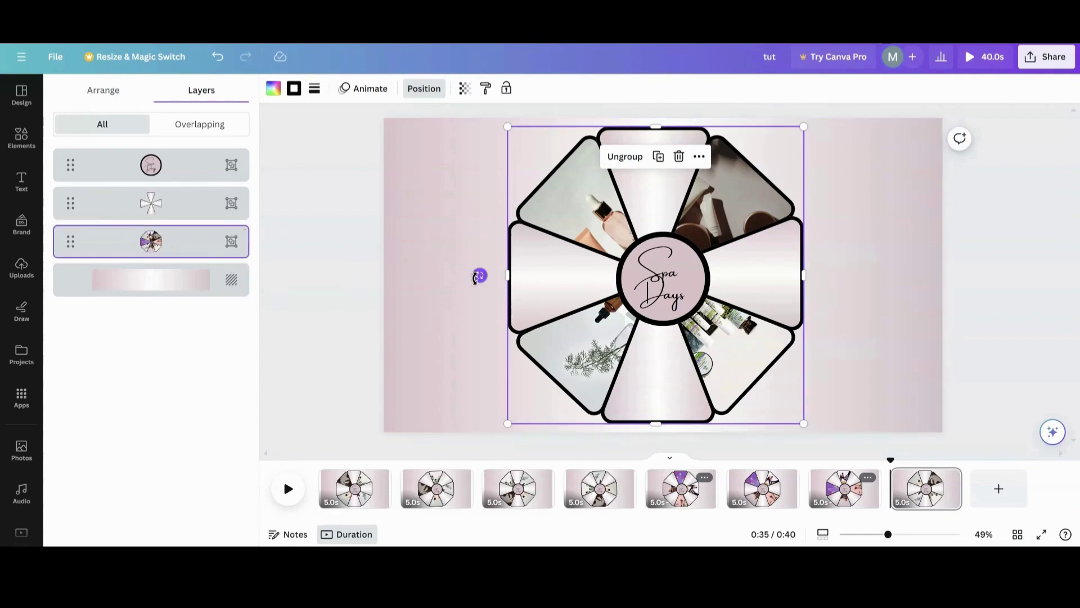
drag(475, 276, 514, 419)
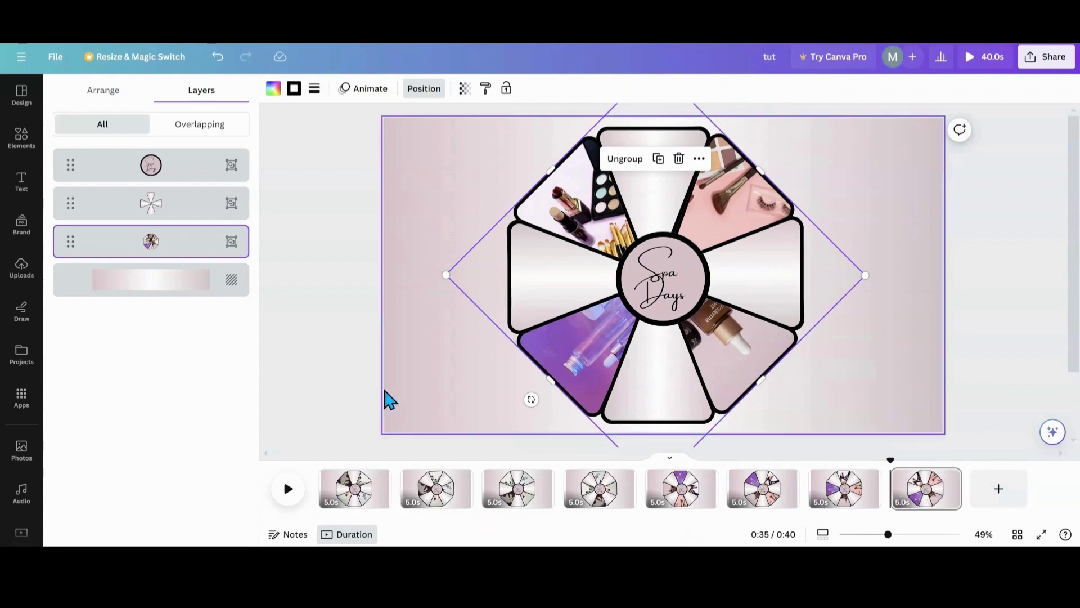
Step: Add a Match & Move transition of 2.5 seconds after page 1 and apply it between all pages
click(264, 315)
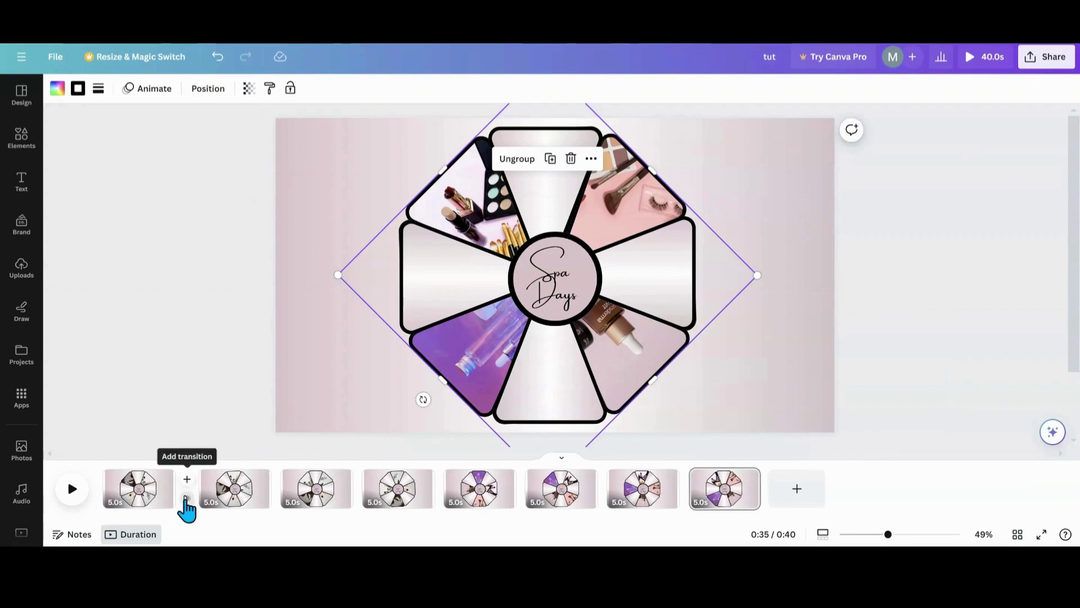
click(185, 499)
click(74, 324)
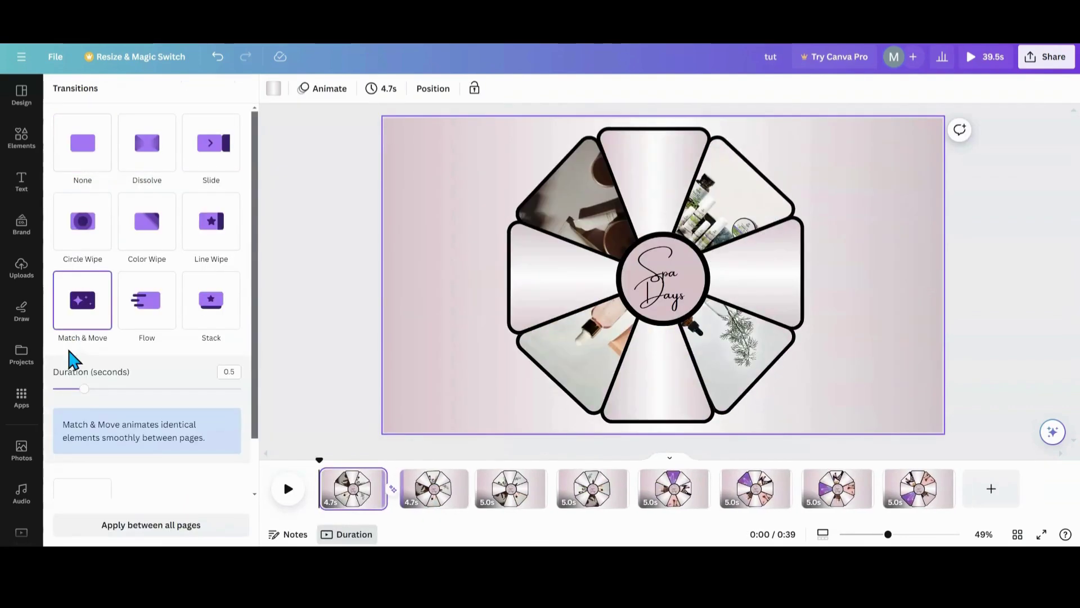
drag(84, 389, 247, 391)
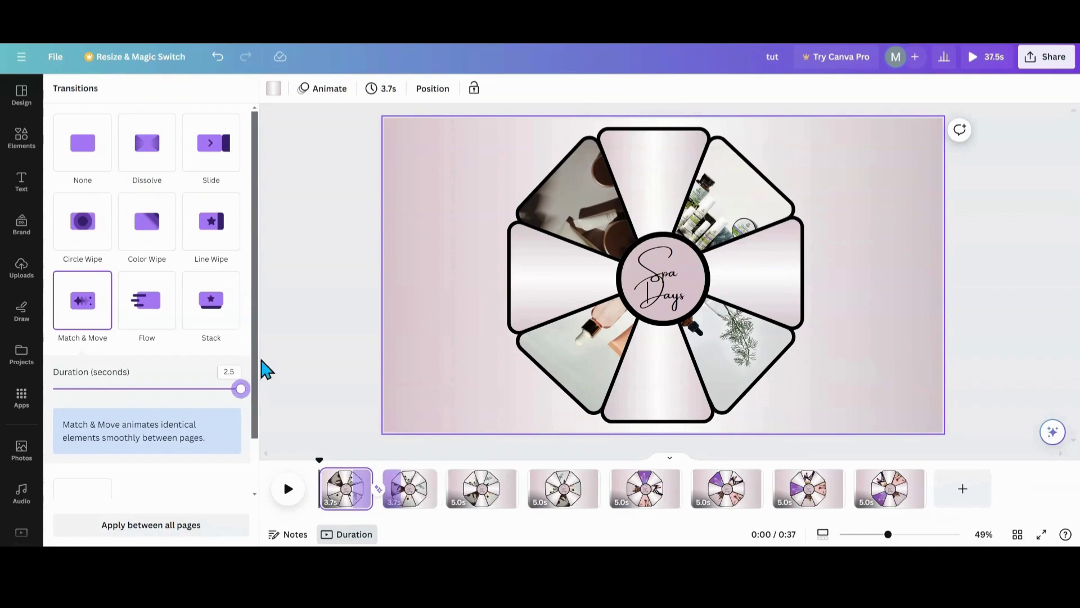
click(218, 527)
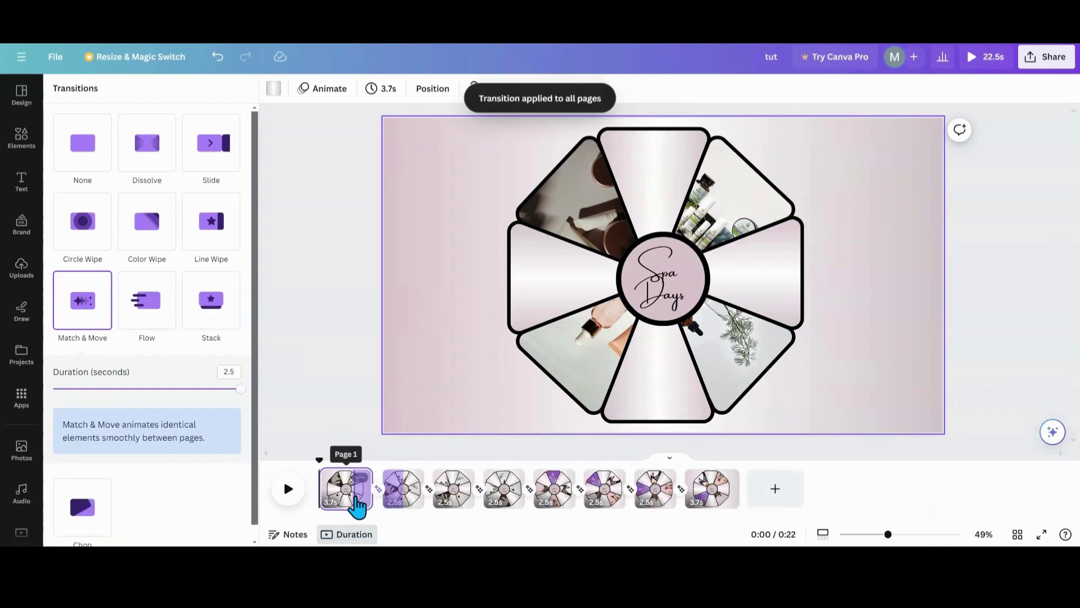
Step: Set the page timing to 2.3 seconds, apply it to all eight pages, and play the animation from page 1
click(404, 495)
click(381, 90)
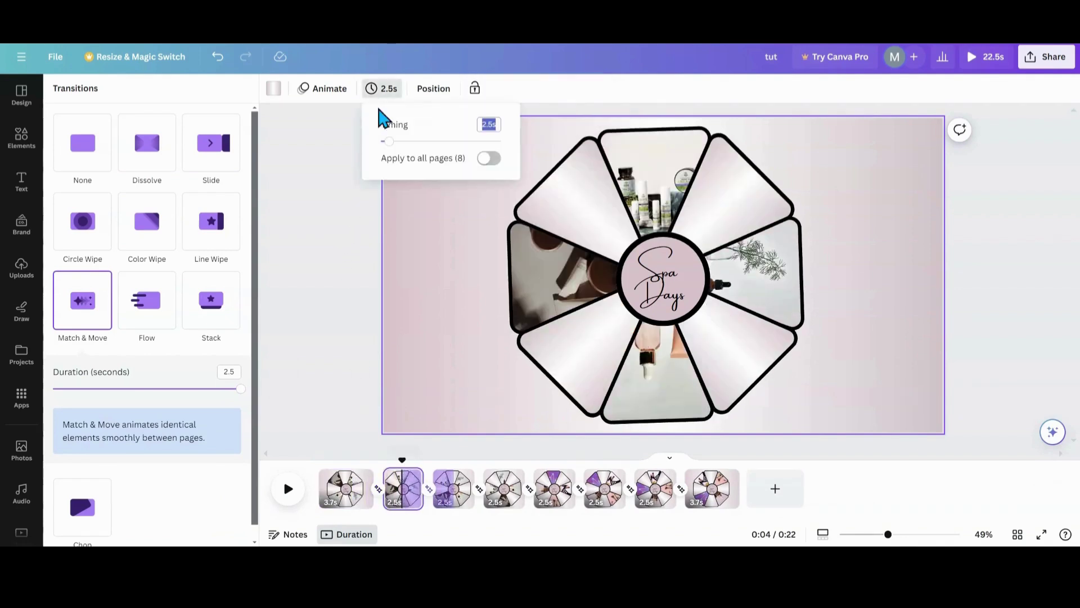
click(487, 158)
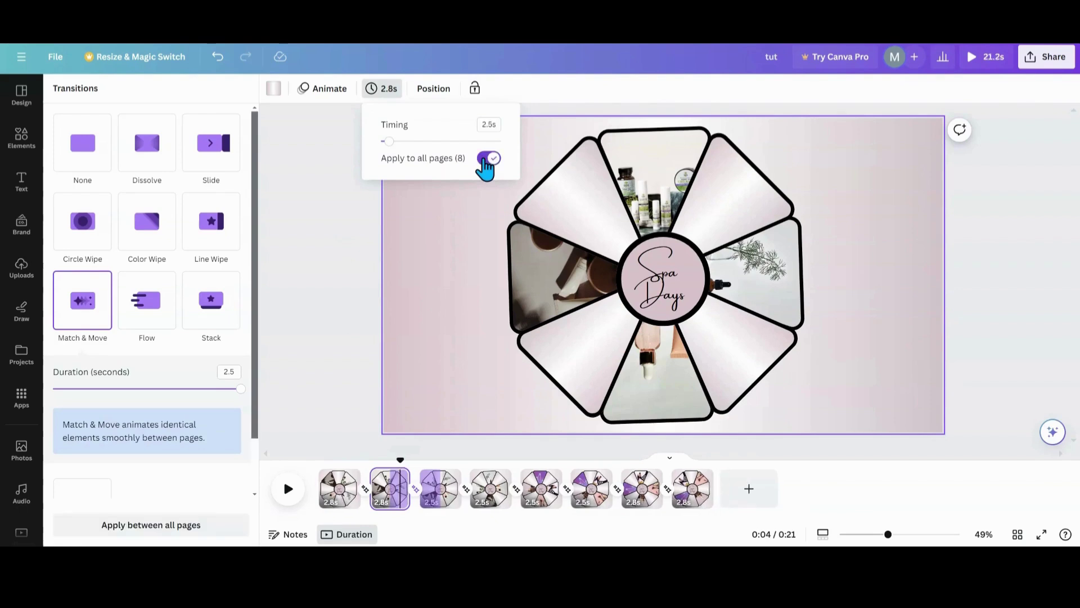
click(486, 159)
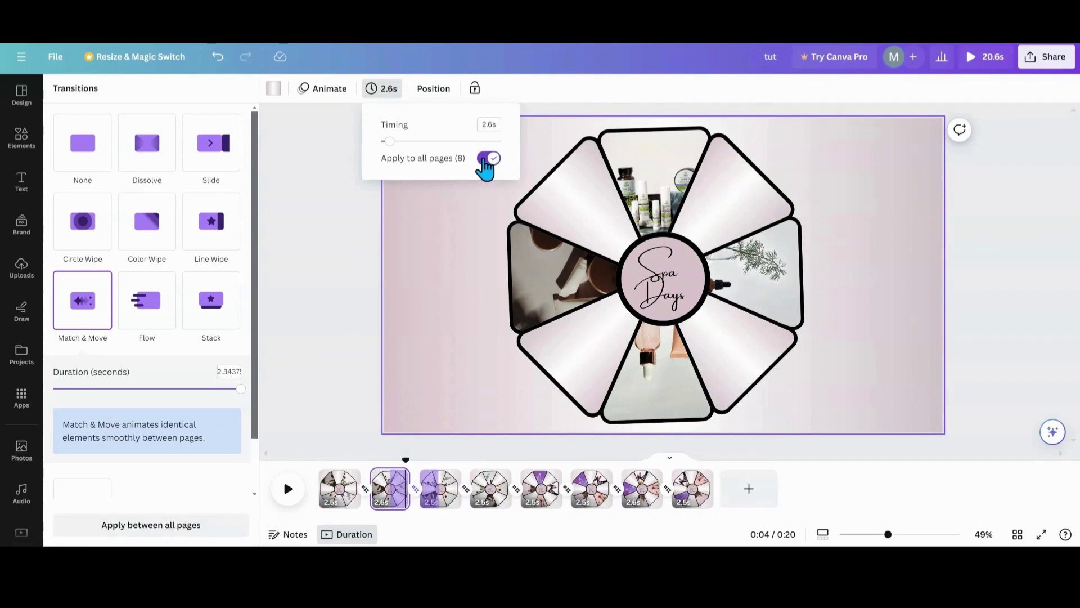
click(485, 159)
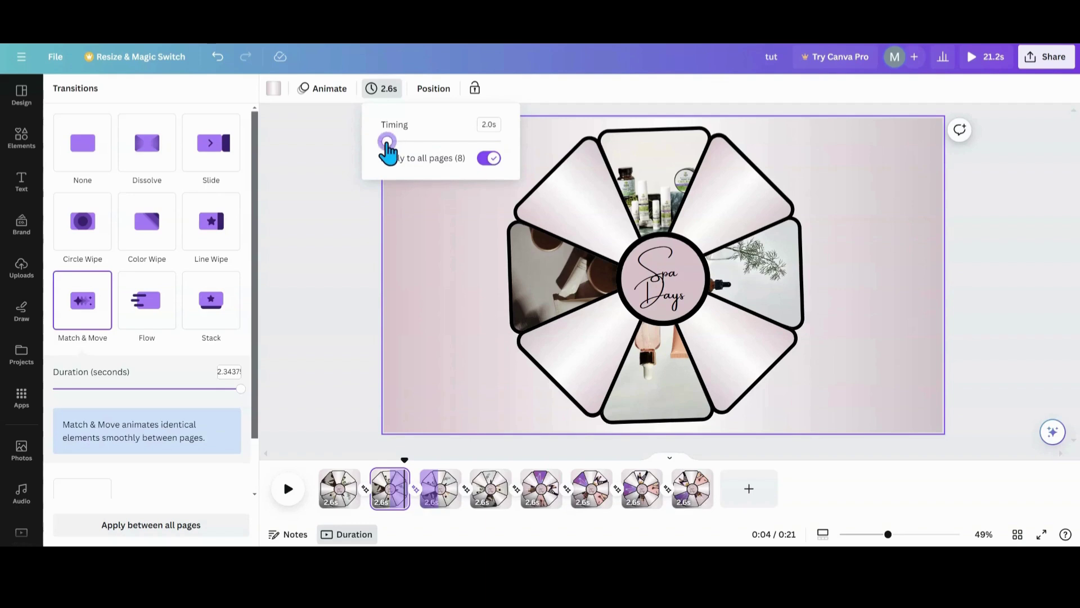
drag(387, 148, 388, 147)
click(488, 158)
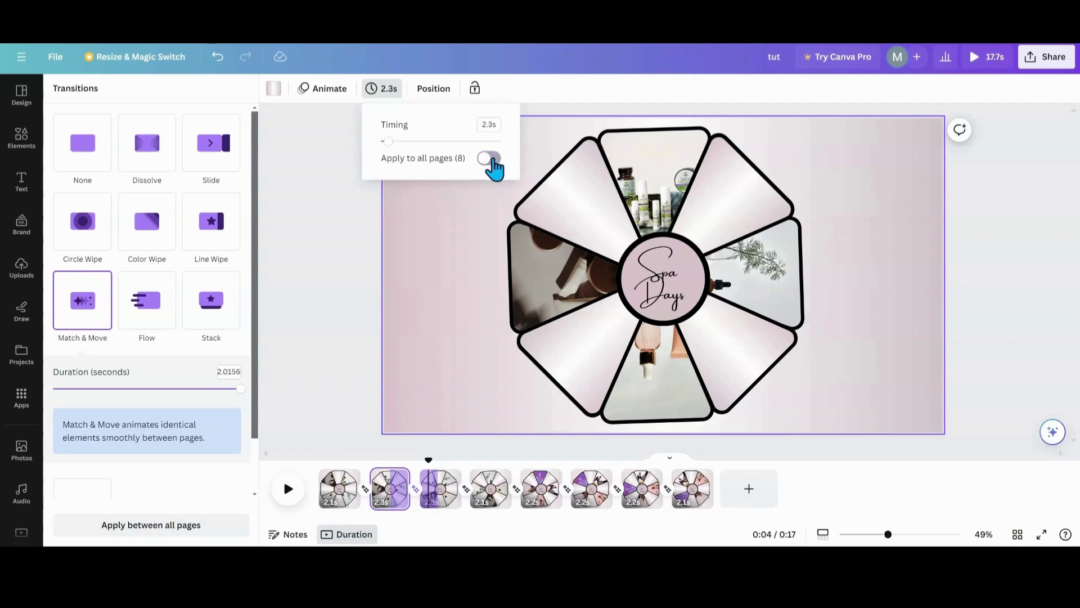
click(492, 159)
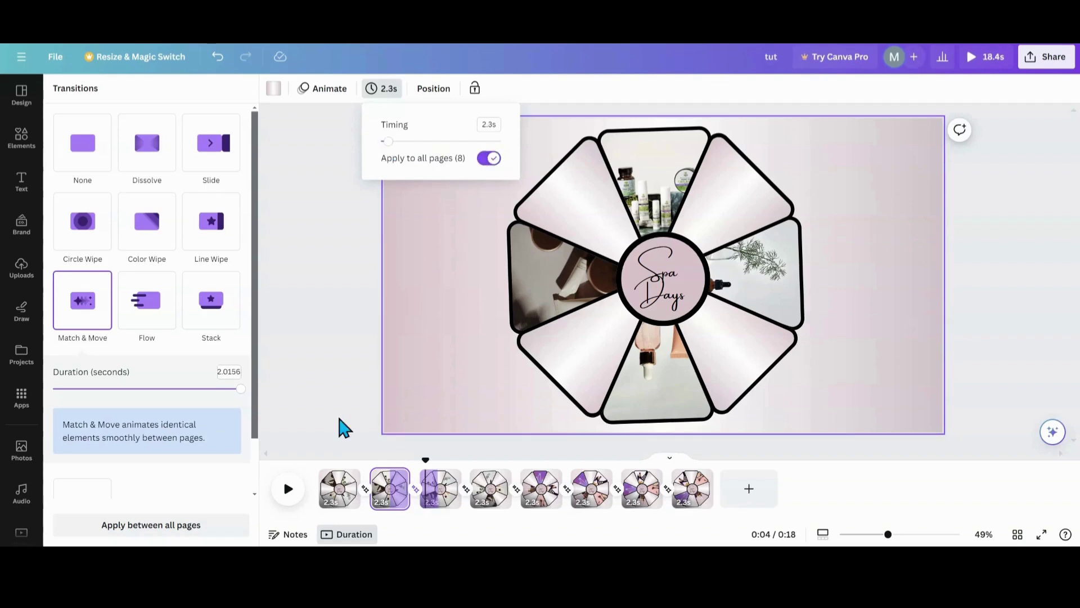
click(323, 487)
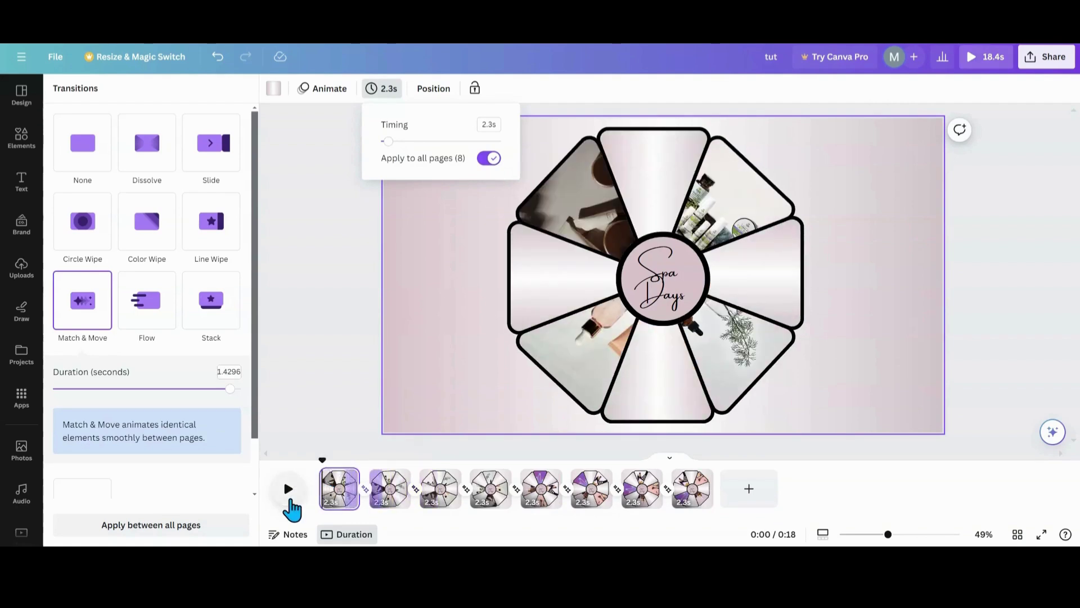
click(288, 490)
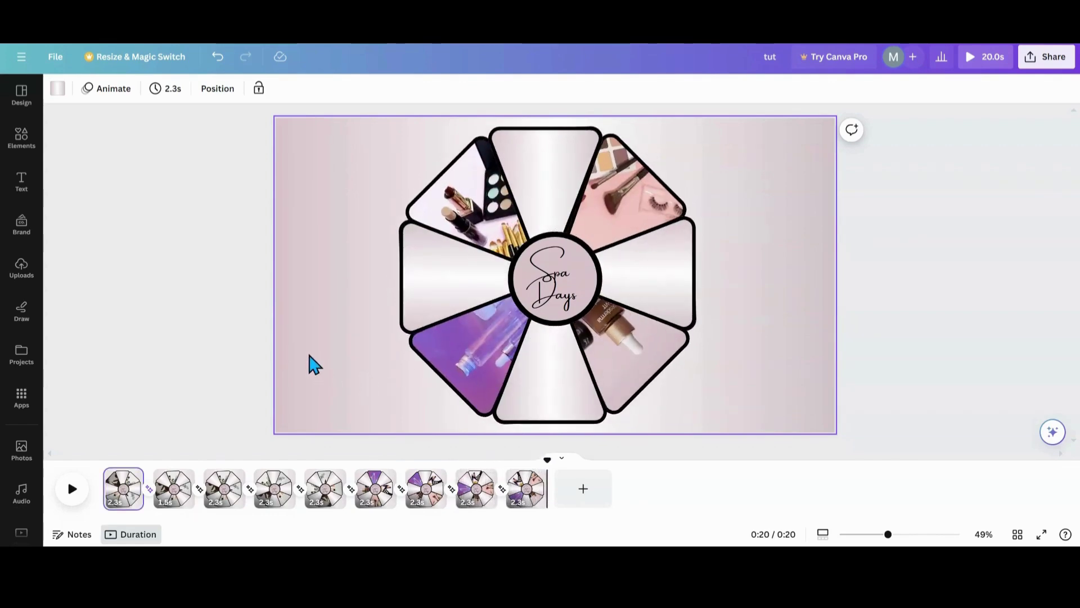
Step: Set page 1's timing to 2.0 seconds and apply it to all nine pages
click(113, 500)
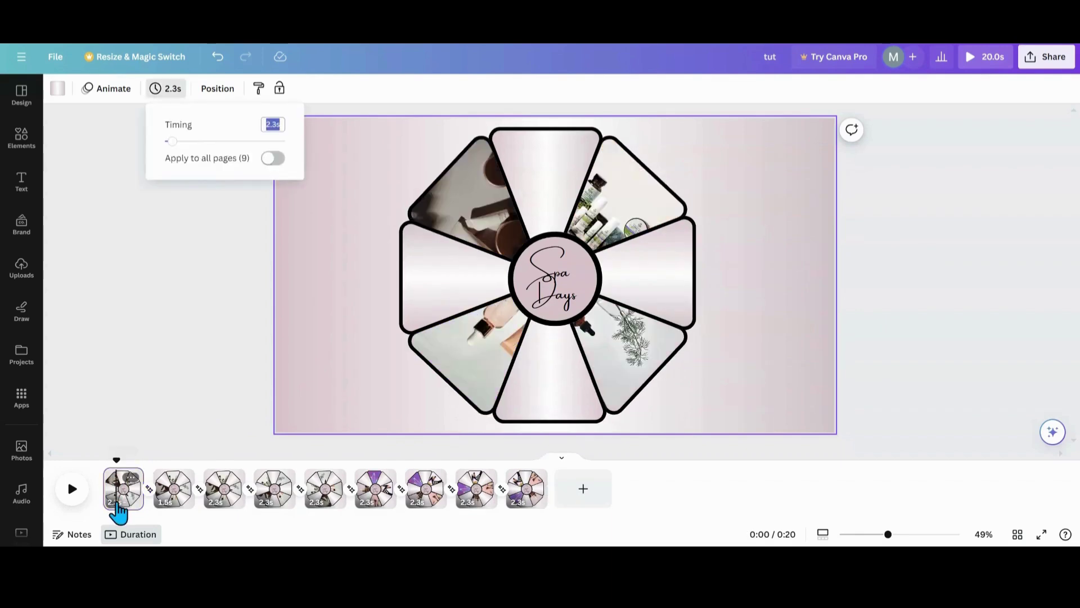
click(173, 142)
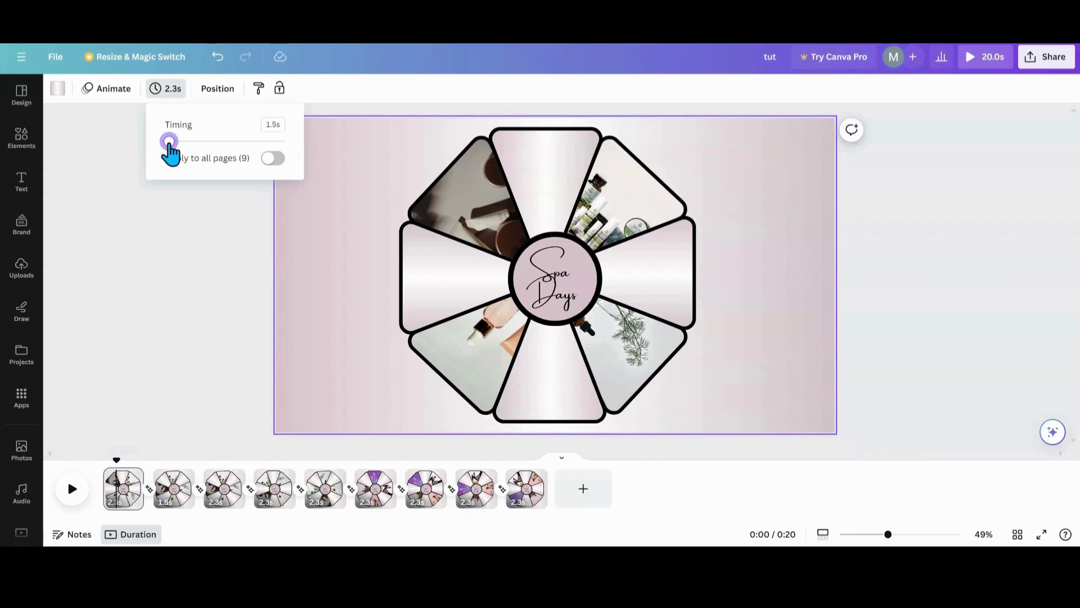
click(272, 159)
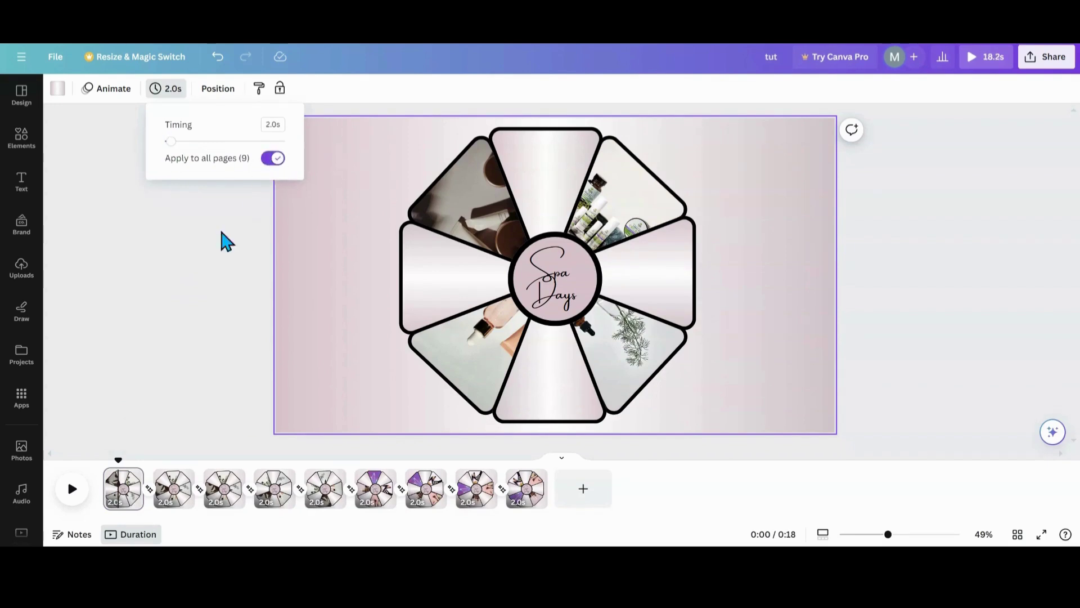
Step: Duplicate page 1 and return to the first of the two copies
mouse_move(126, 483)
click(130, 479)
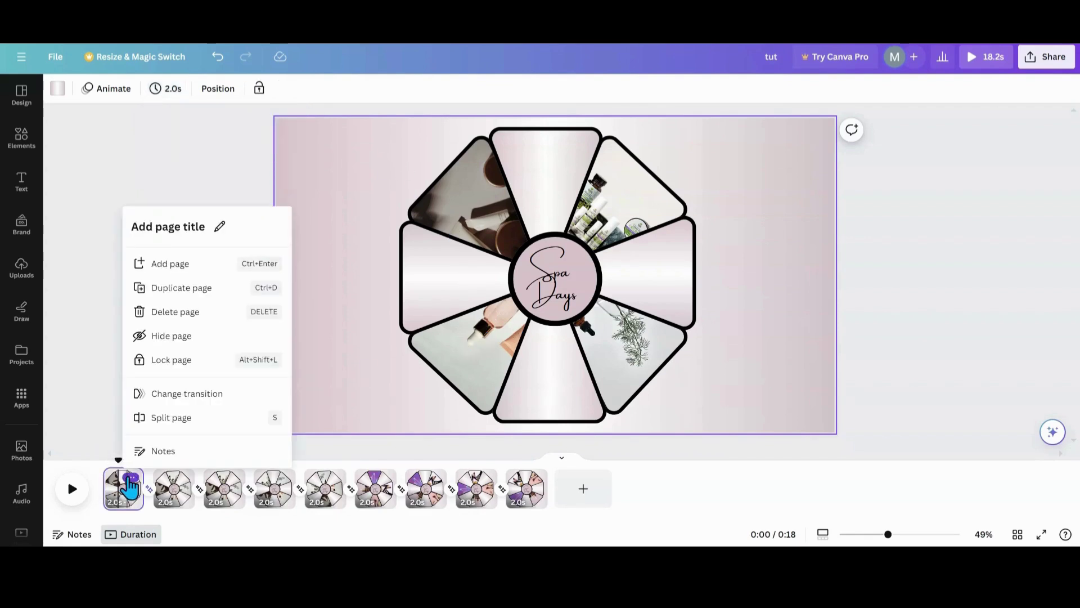
click(176, 288)
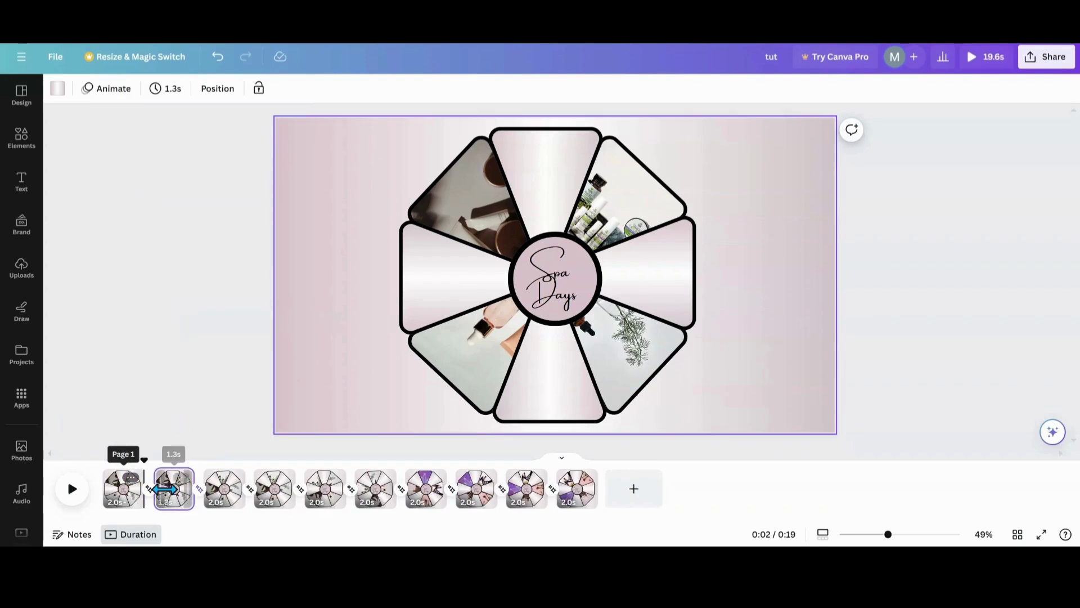
click(114, 491)
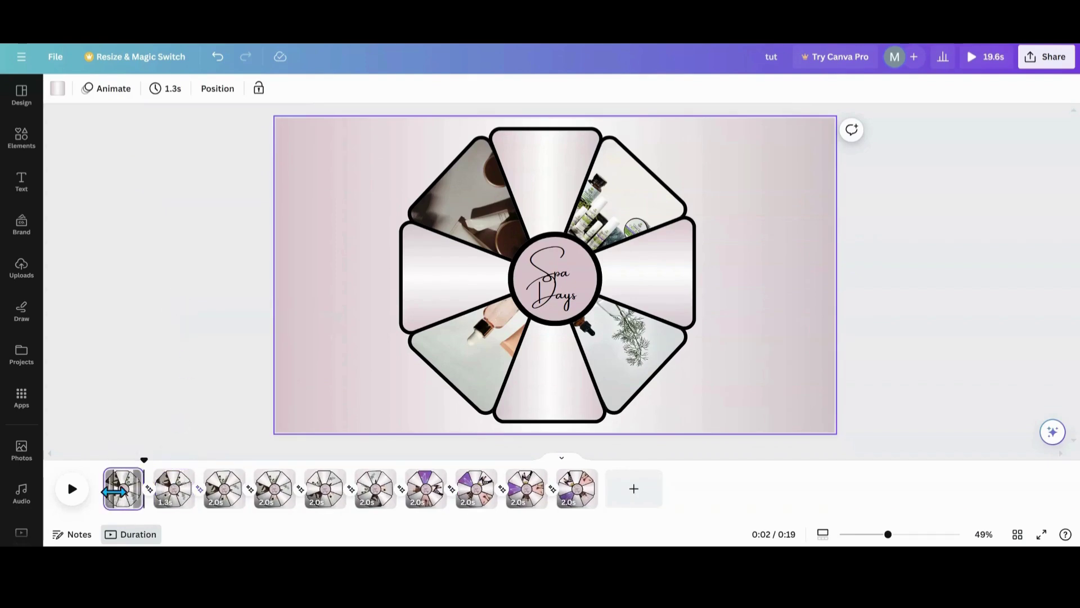
Step: On page 1, enlarge the photo wheel group to about twice its size so it extends beyond the page edges
click(448, 278)
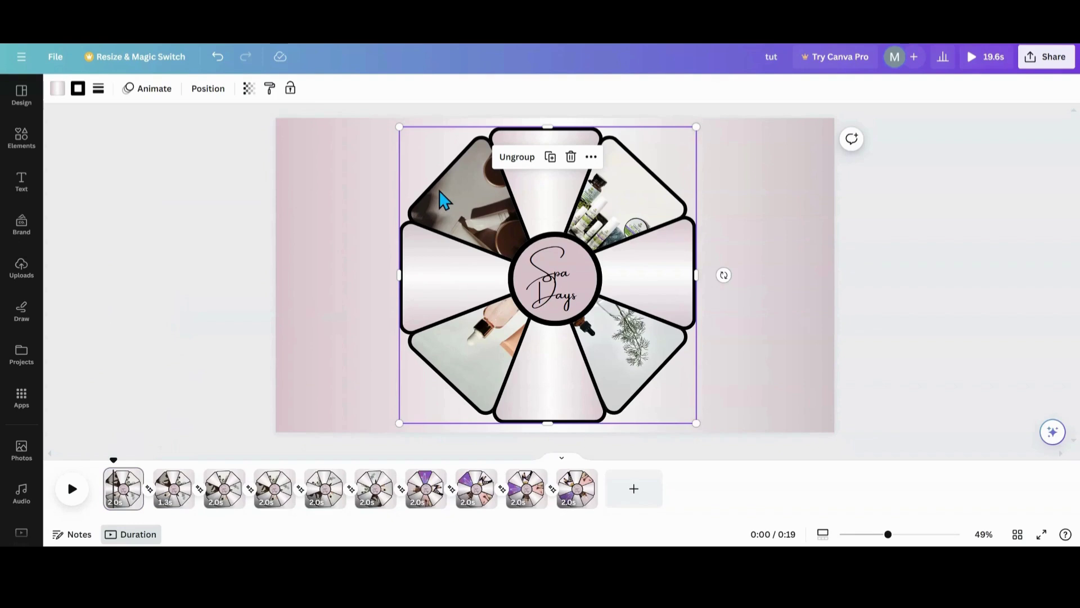
click(208, 90)
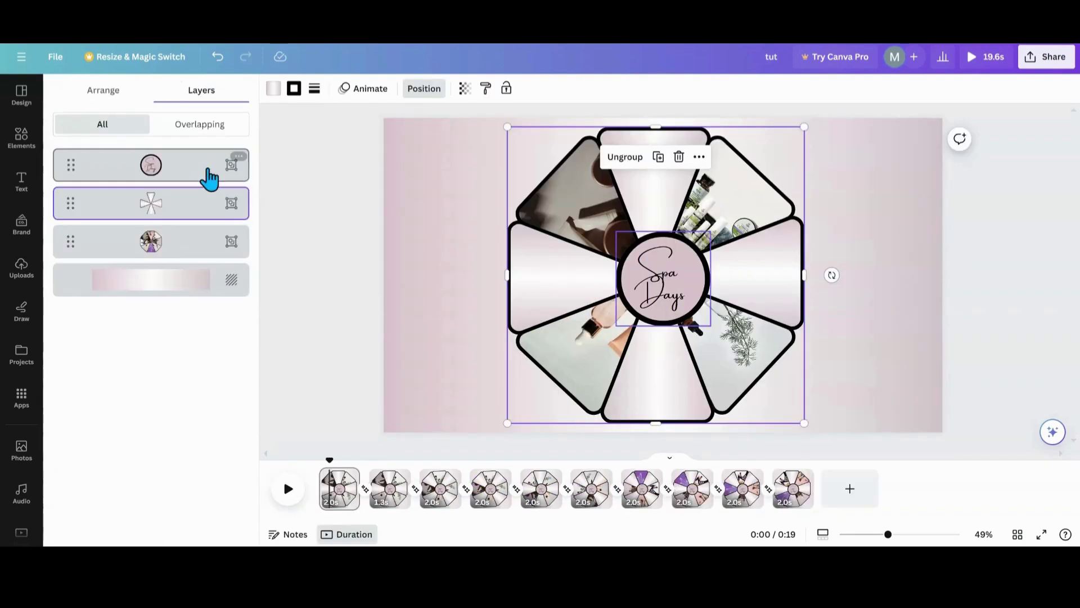
click(175, 257)
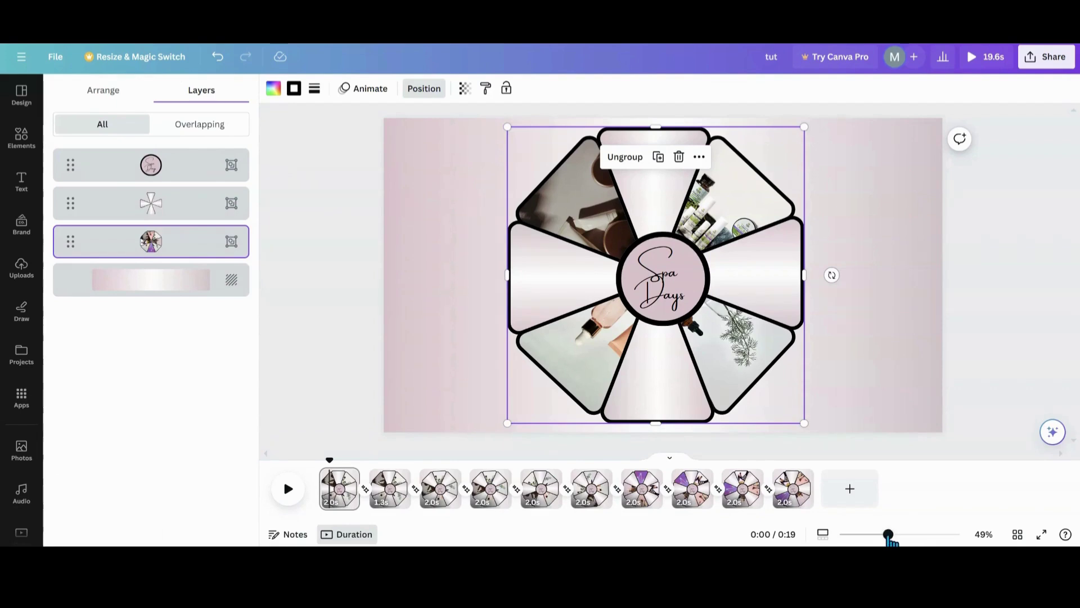
drag(889, 537, 854, 534)
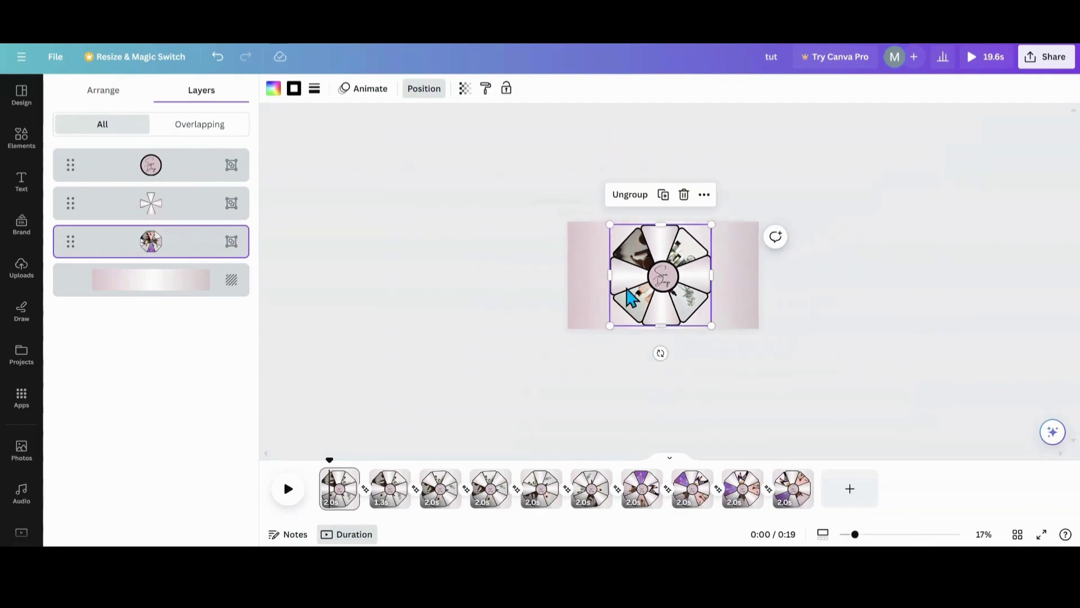
drag(610, 223, 644, 277)
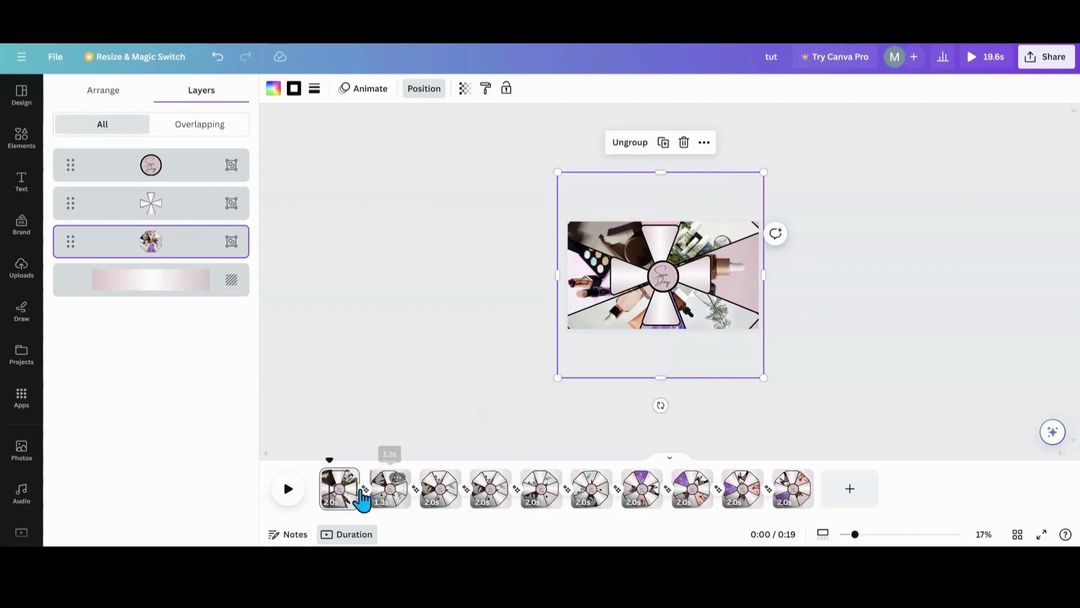
Step: Play the animation from page 1 to check the photo wheel's opening motion into page 2
click(331, 502)
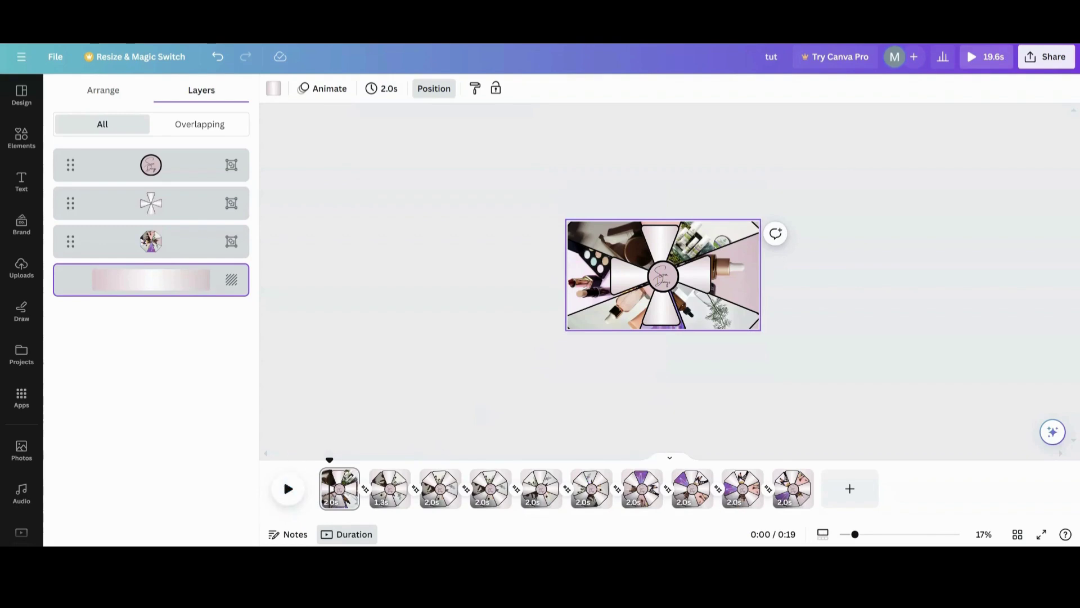
drag(855, 536, 887, 538)
click(287, 497)
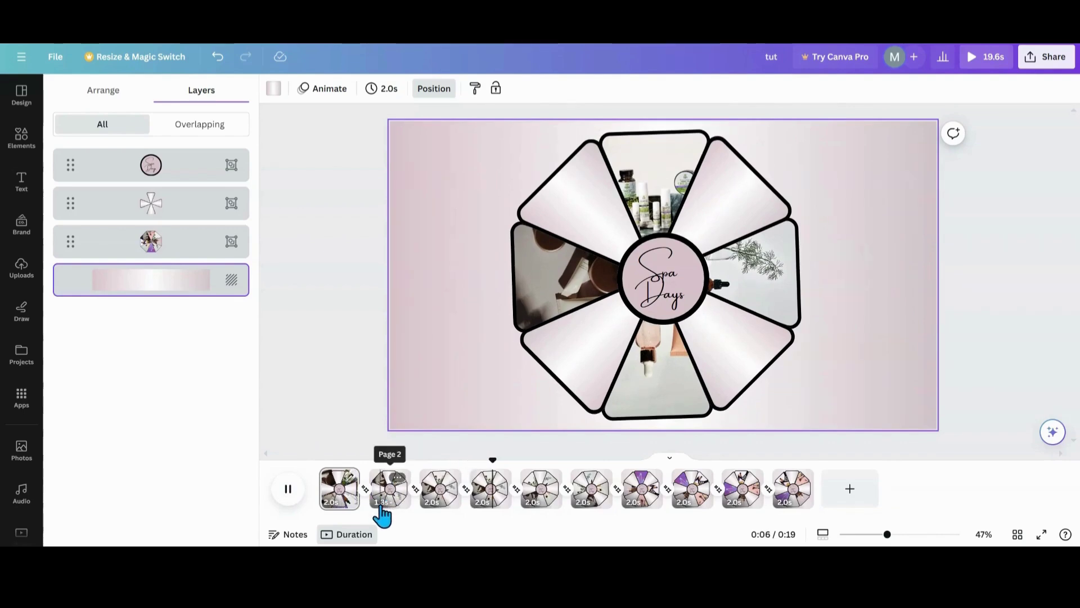
click(397, 477)
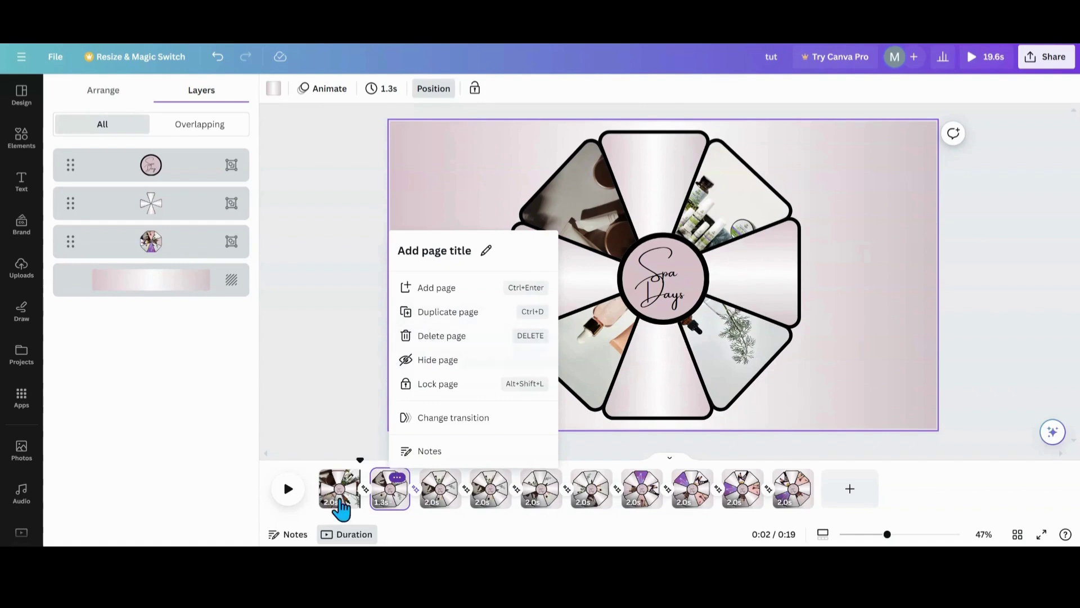
click(397, 502)
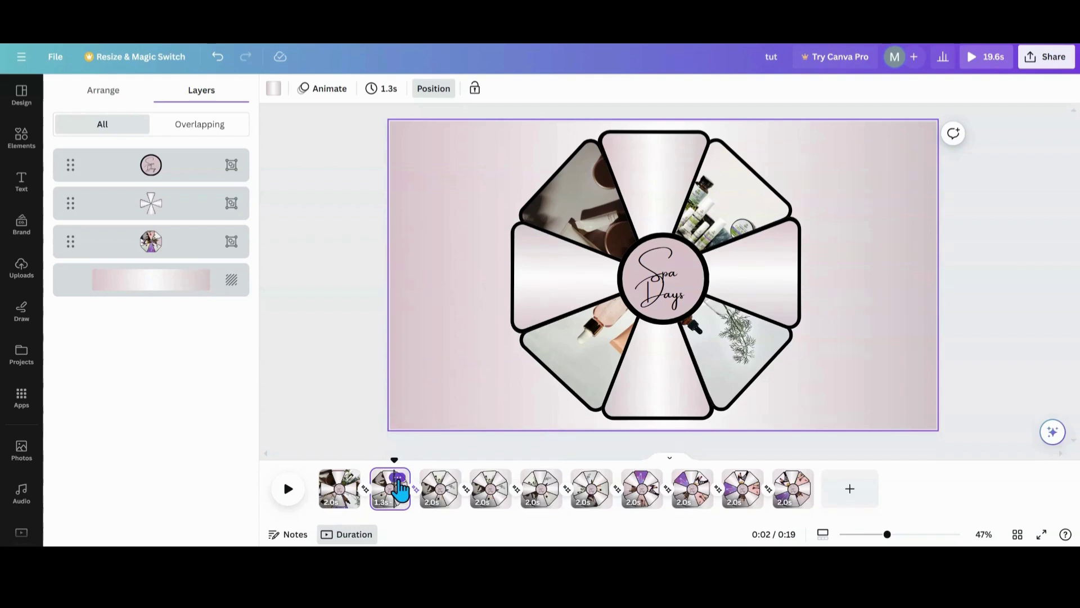
Step: Duplicate page 10 at the end of the timeline and go to the new page 11
click(800, 478)
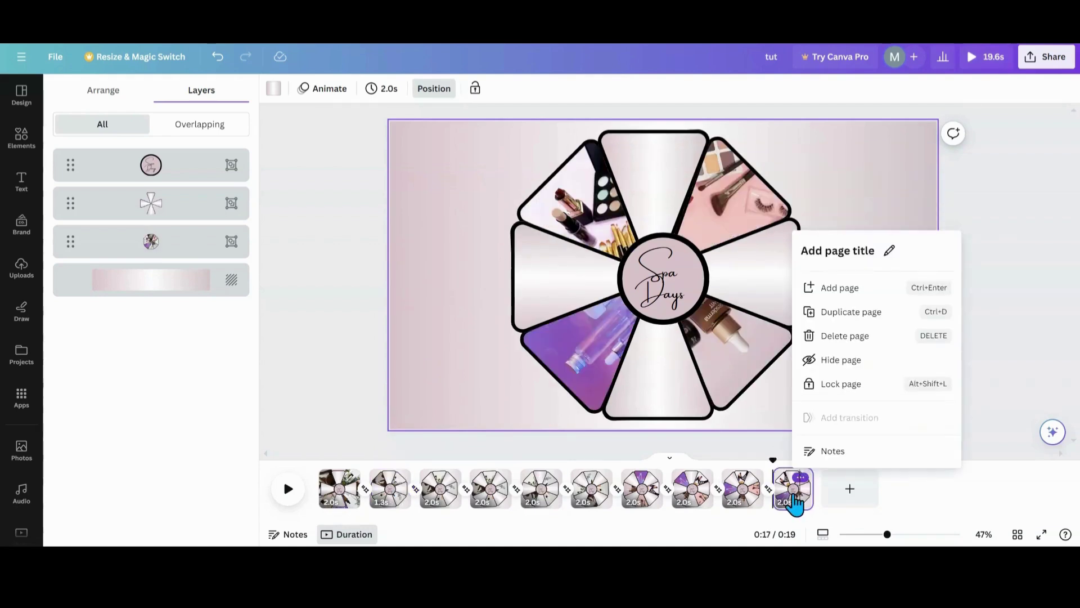
click(834, 312)
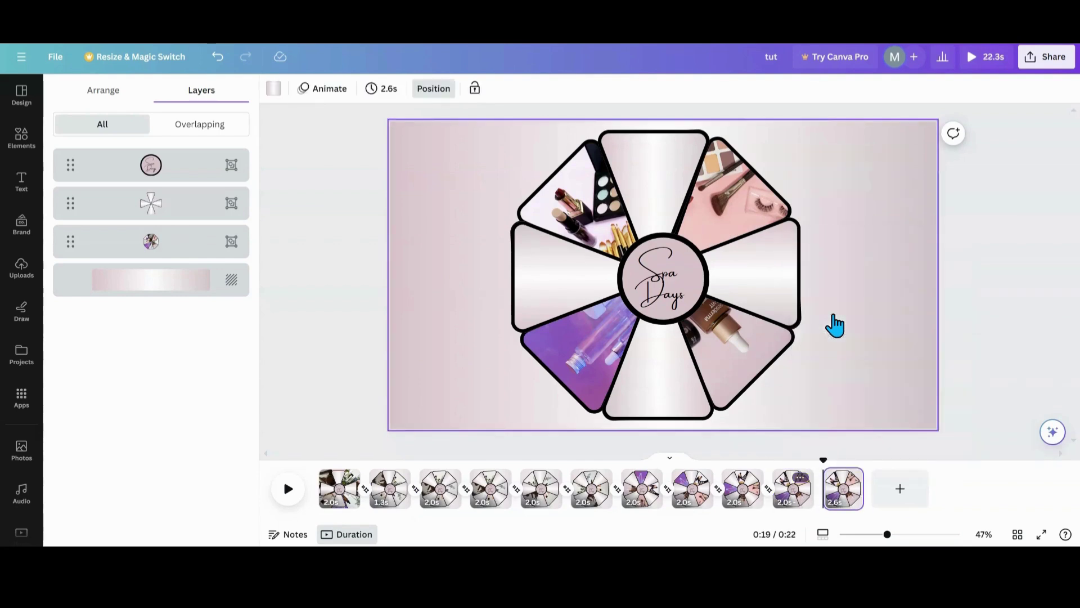
click(836, 495)
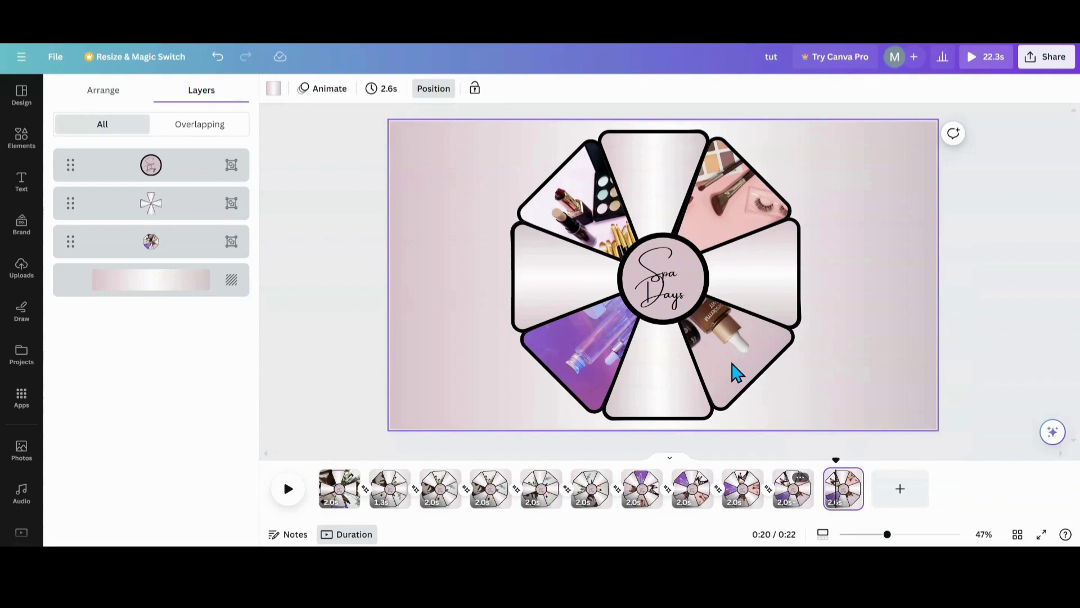
Step: On page 11, set the gradient wheel's transparency to 85 and move its layer below the photo wheel
click(754, 287)
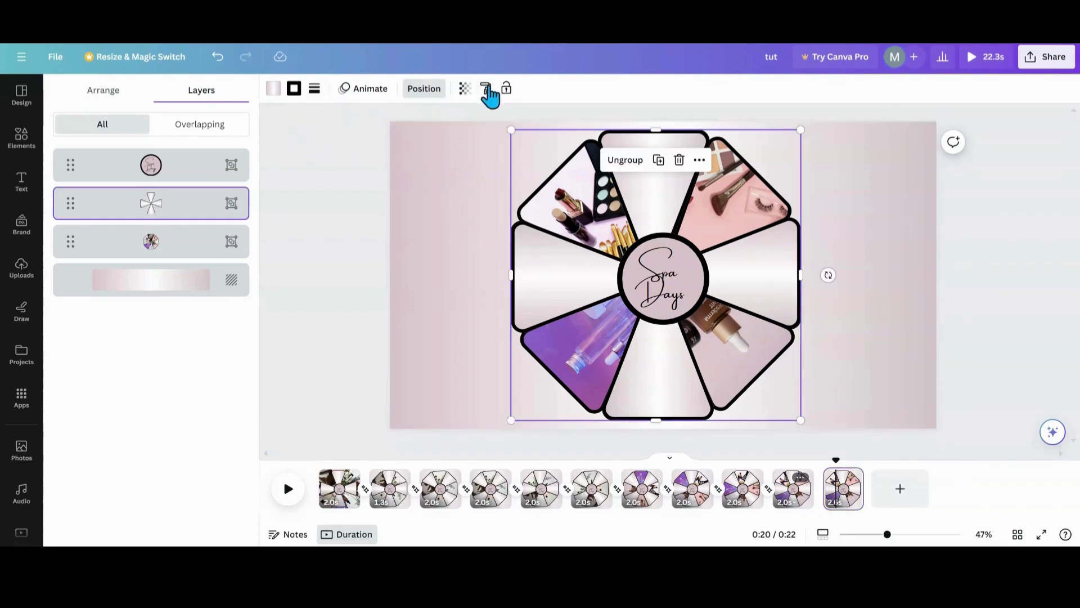
click(464, 89)
drag(466, 136, 451, 140)
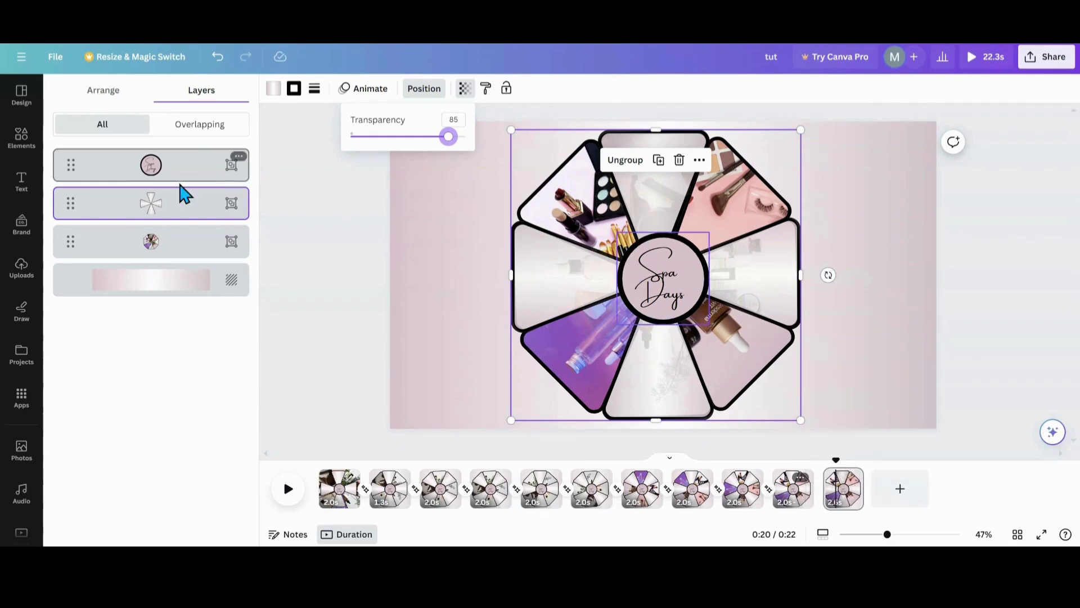
click(179, 221)
drag(164, 214, 176, 269)
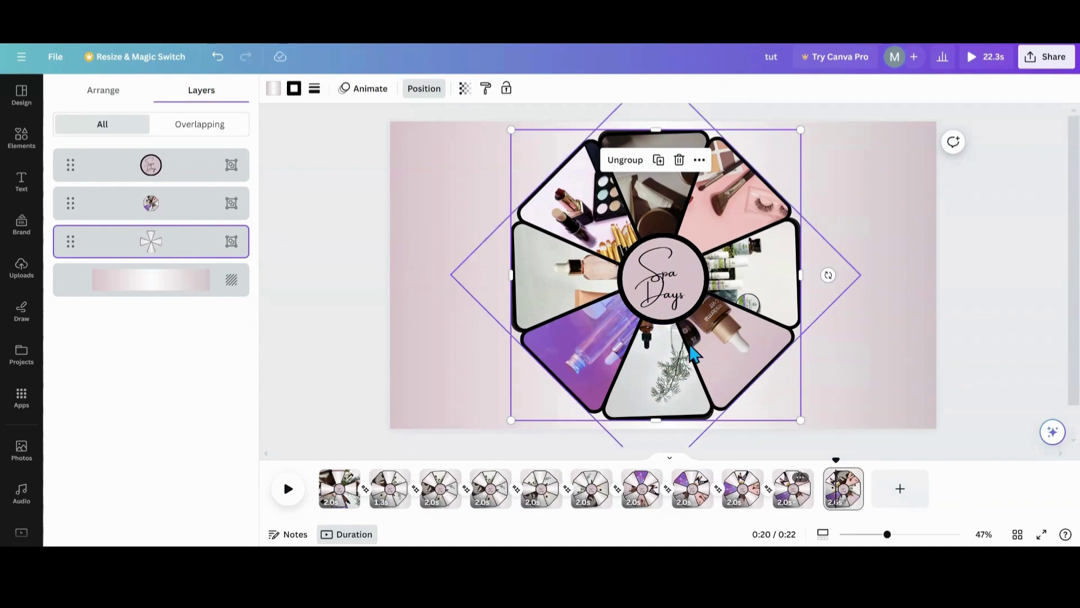
Step: Apply the 1.3438-second Match & Move transition between all pages and play the ending from page 10
click(768, 488)
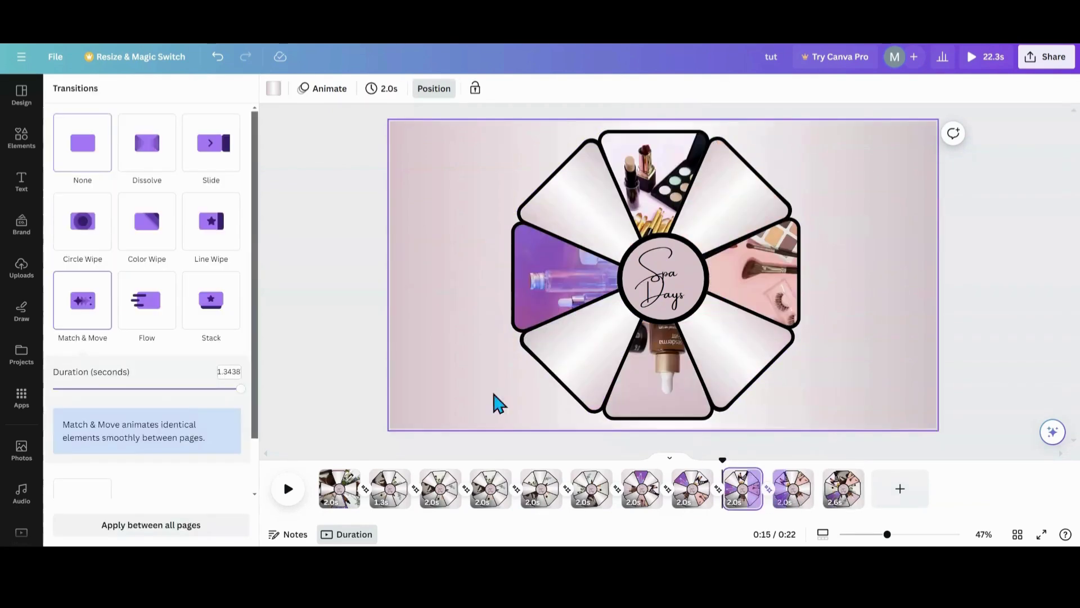
click(166, 526)
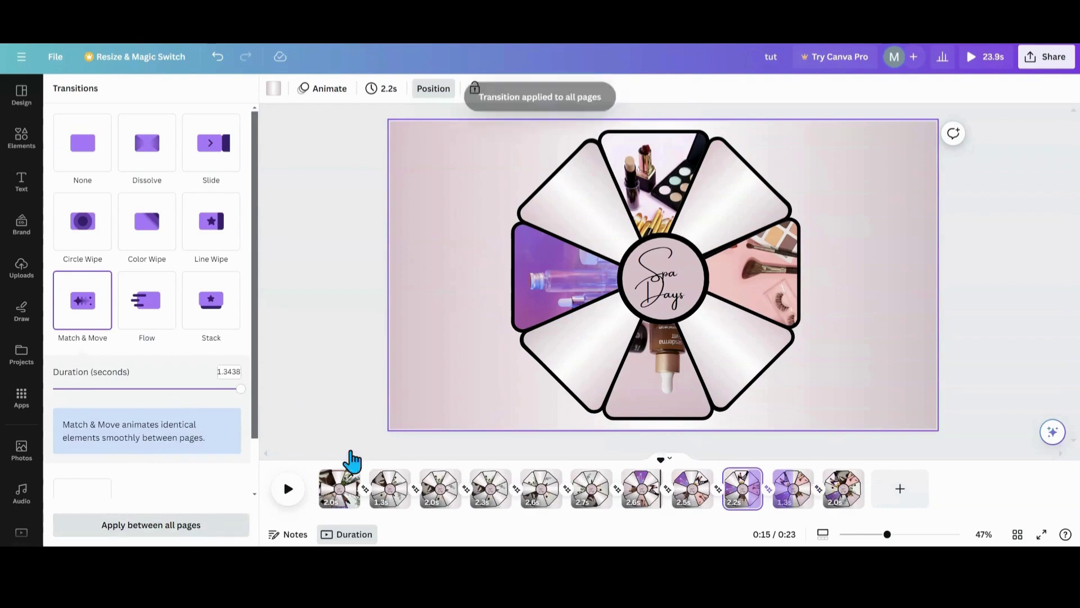
click(793, 487)
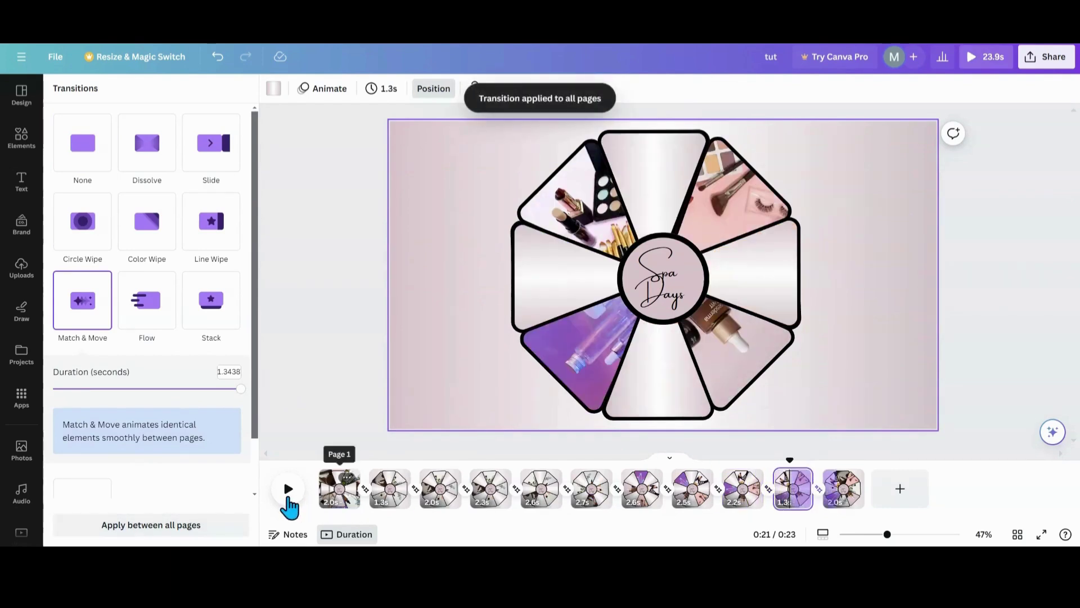
click(288, 489)
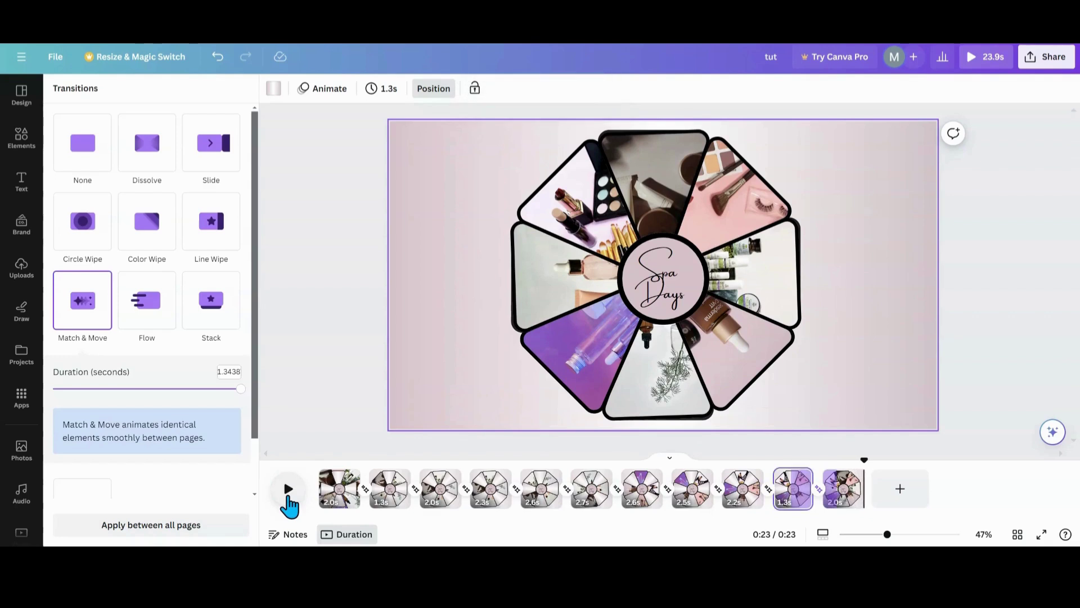
Step: Duplicate page 11 at the end of the timeline
click(850, 478)
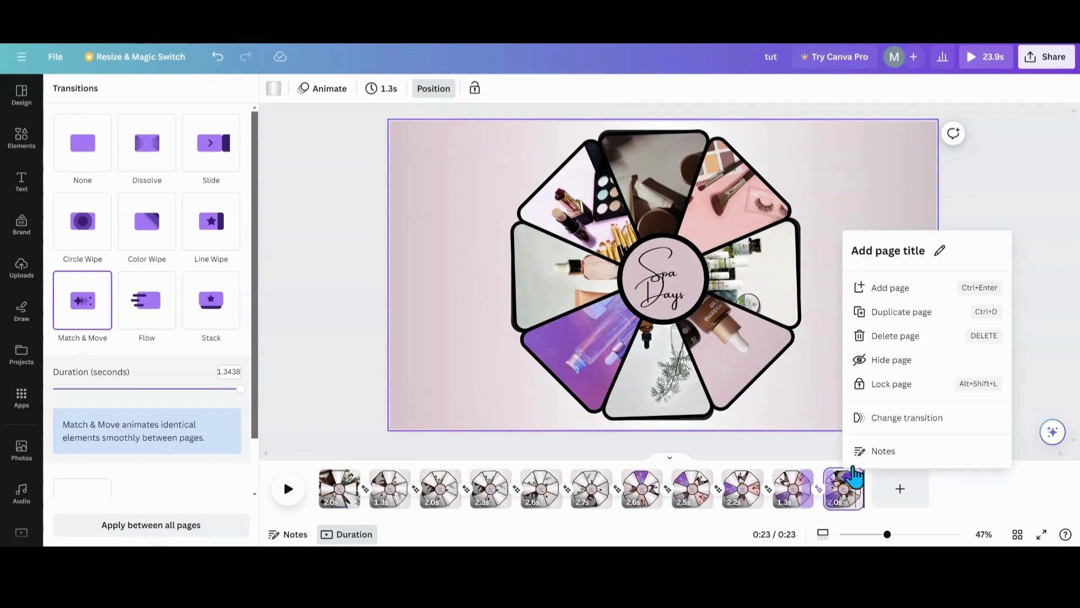
click(885, 313)
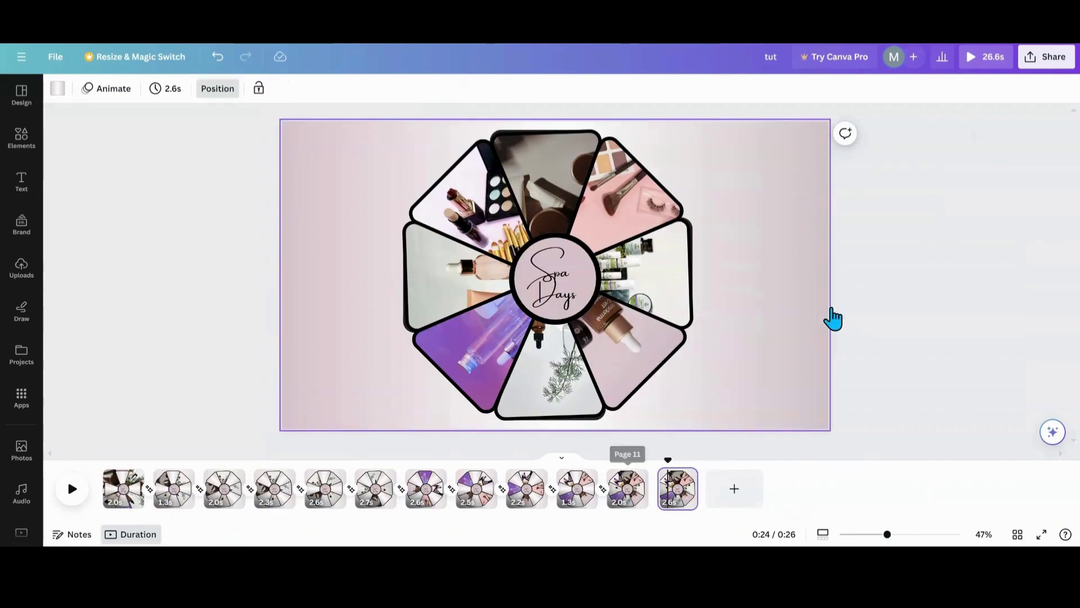
Step: On page 12, enlarge the Spa Days circle to cover most of the wheel, centre it, and play the ending from page 10
click(586, 290)
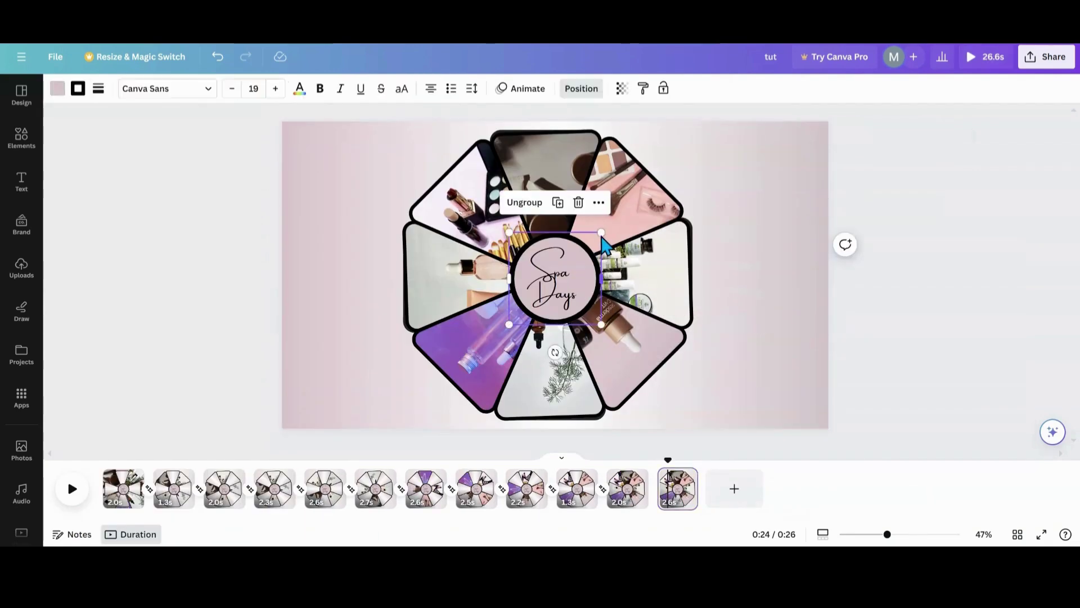
drag(601, 232, 692, 140)
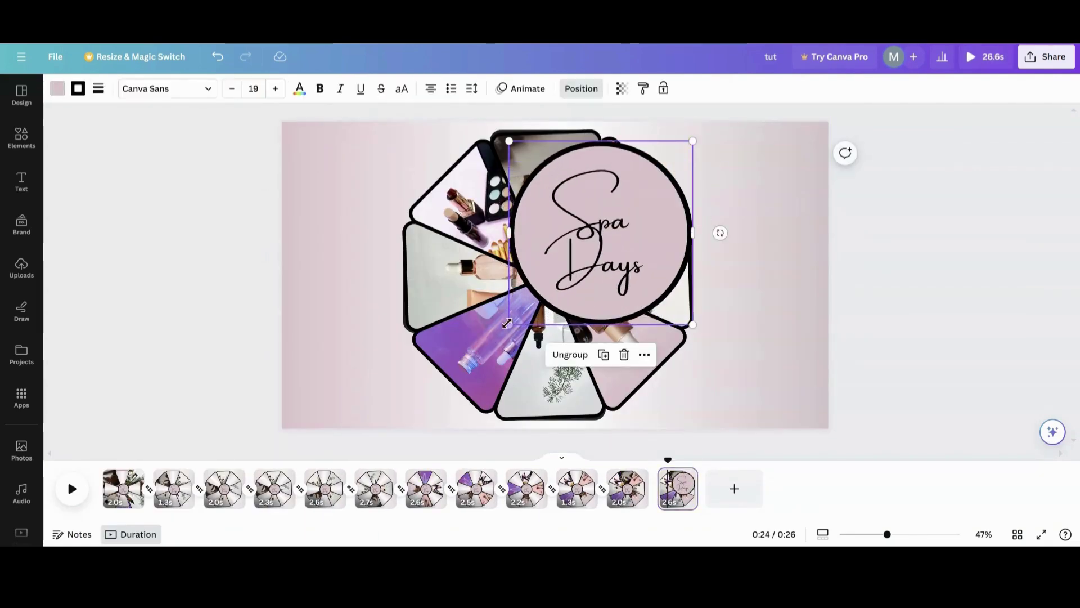
drag(506, 325, 436, 398)
drag(554, 298, 545, 304)
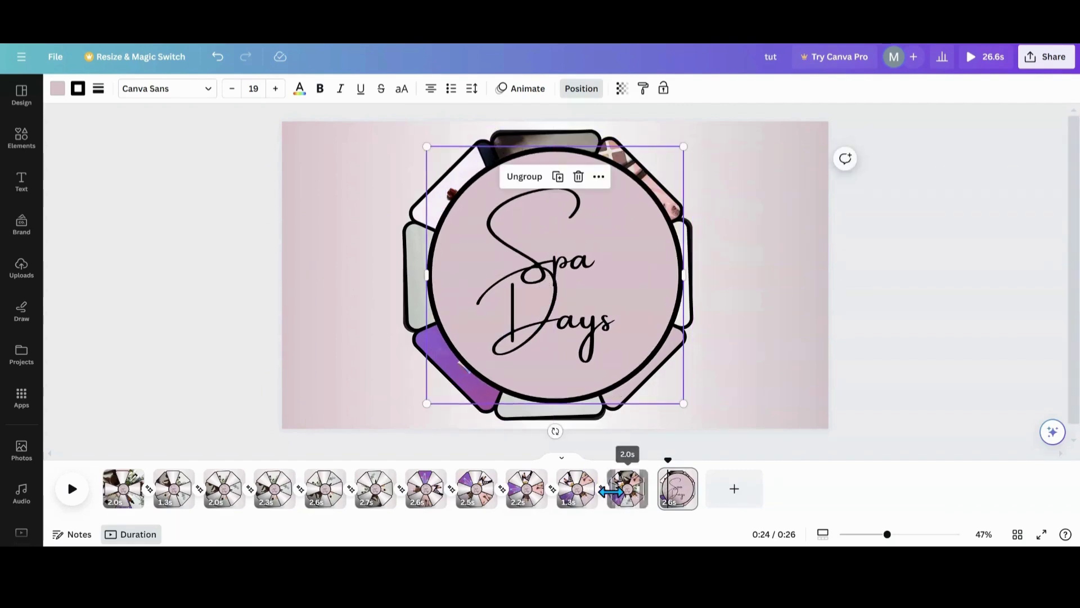
click(578, 495)
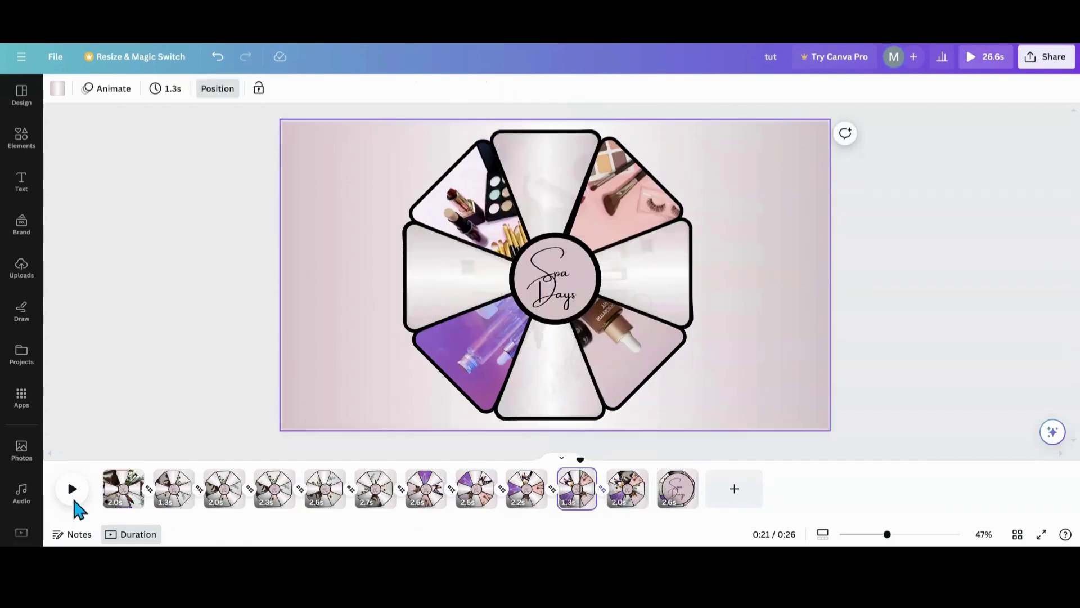
click(72, 491)
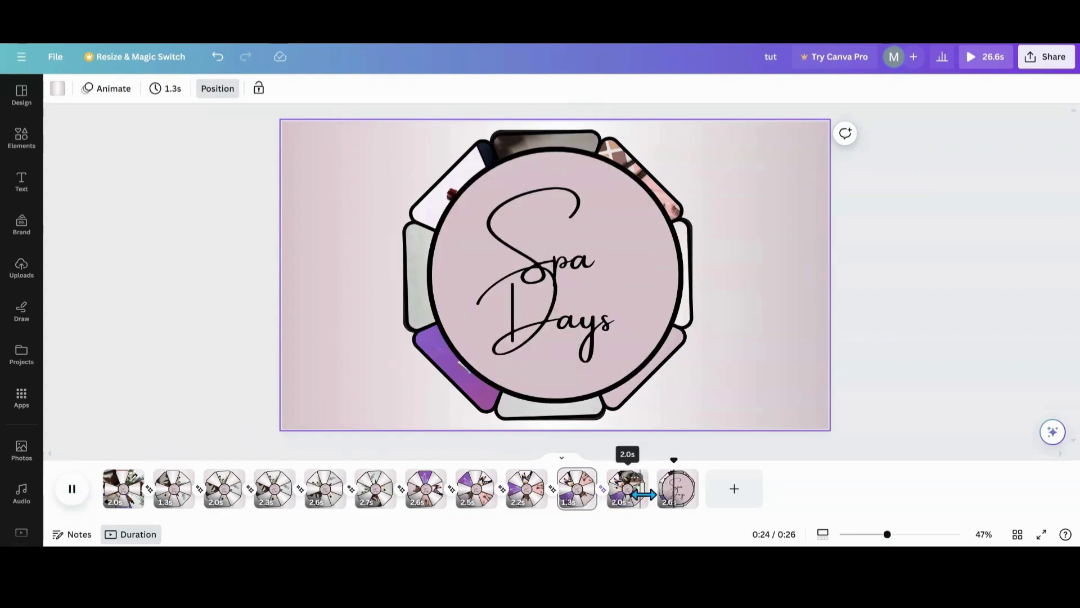
Step: Apply the 1.3438-second Match & Move transition between all pages, including the new page 12, and play from page 11
click(602, 488)
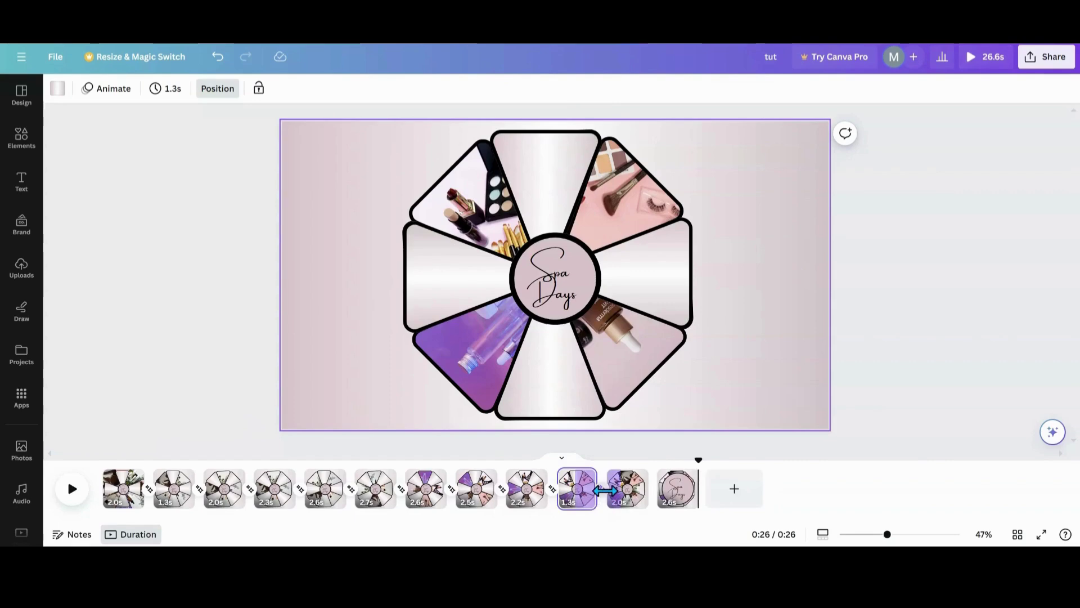
click(185, 529)
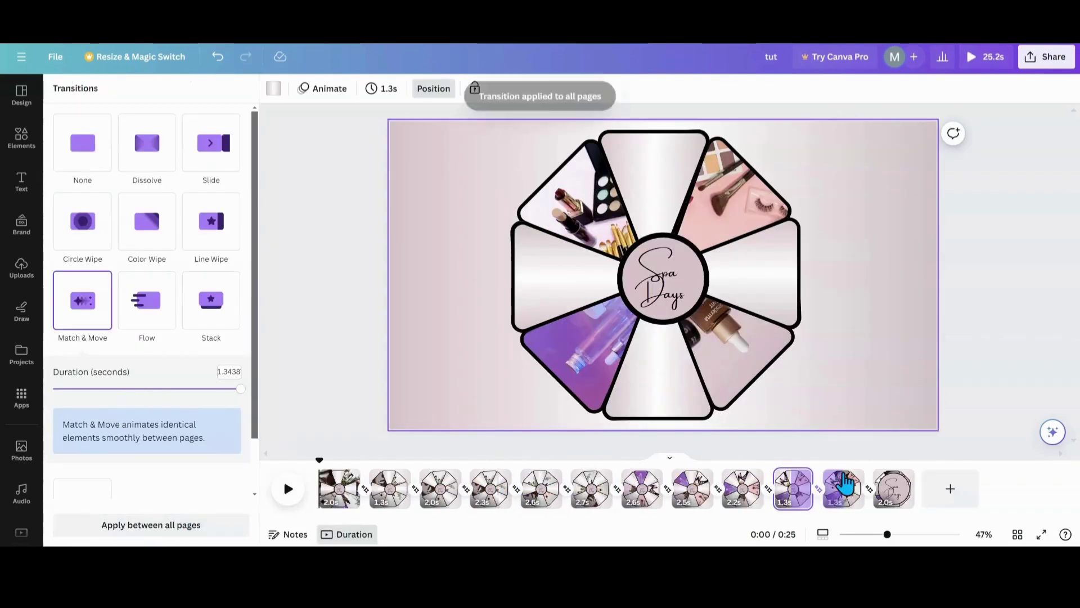
click(848, 495)
click(288, 494)
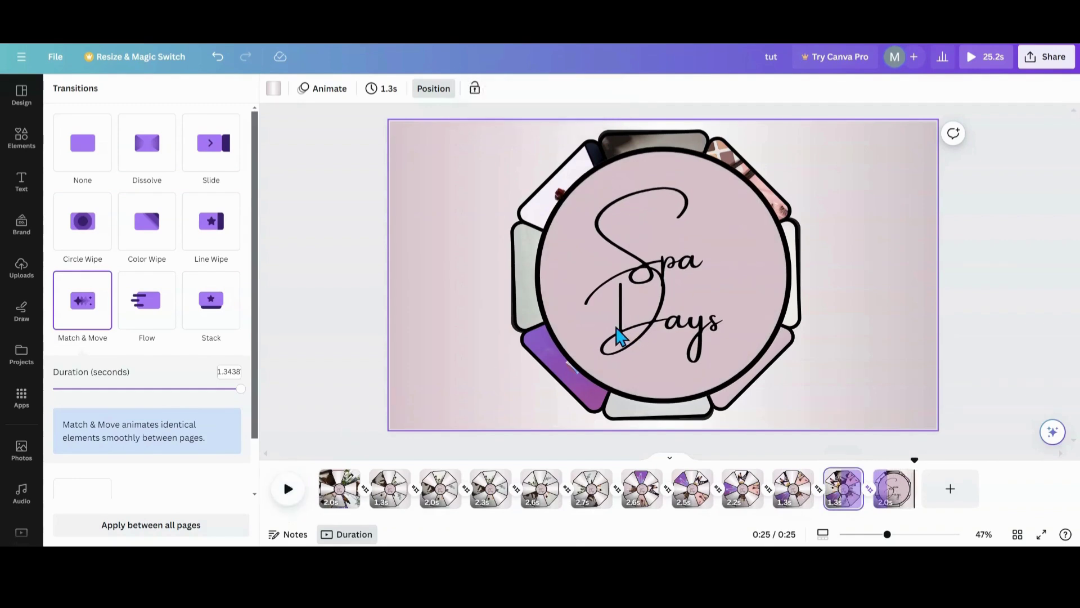
Step: Nudge the enlarged Spa Days circle on page 12 slightly to the left over the wheel and deselect it
click(629, 363)
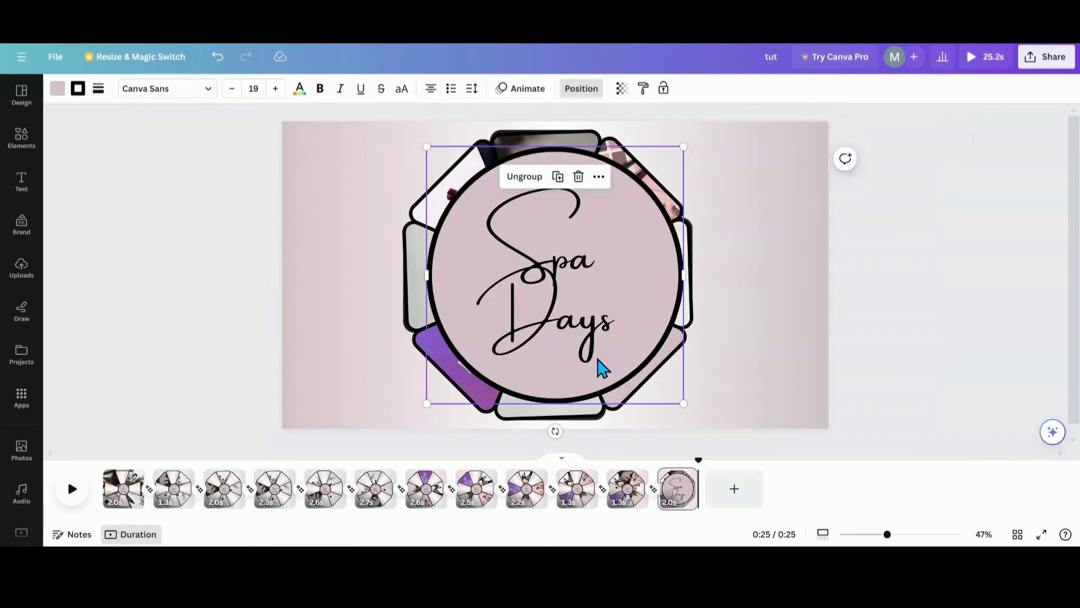
drag(579, 351, 572, 352)
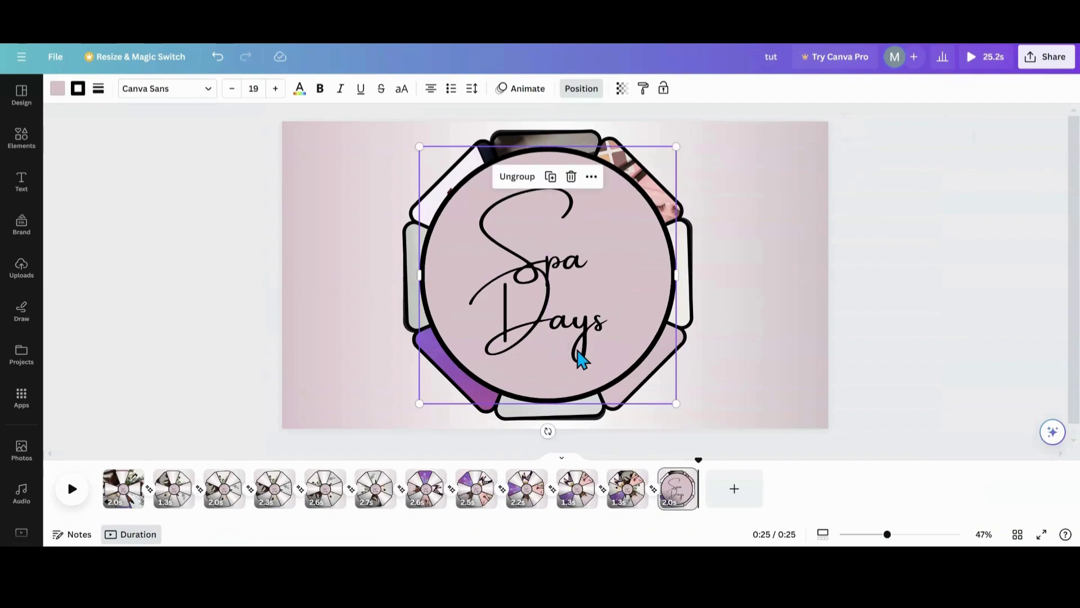
click(378, 385)
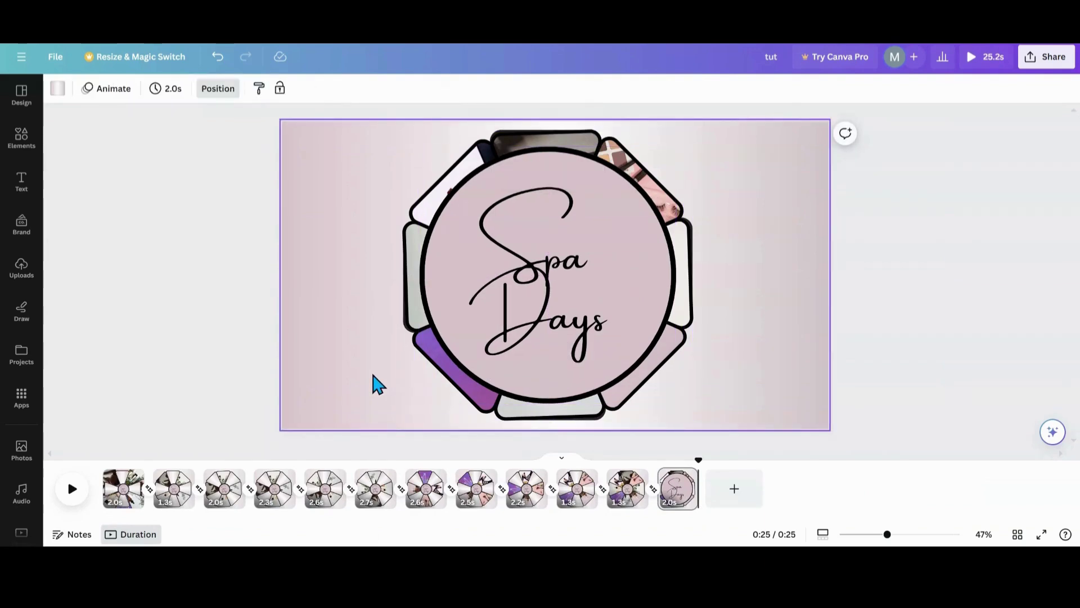